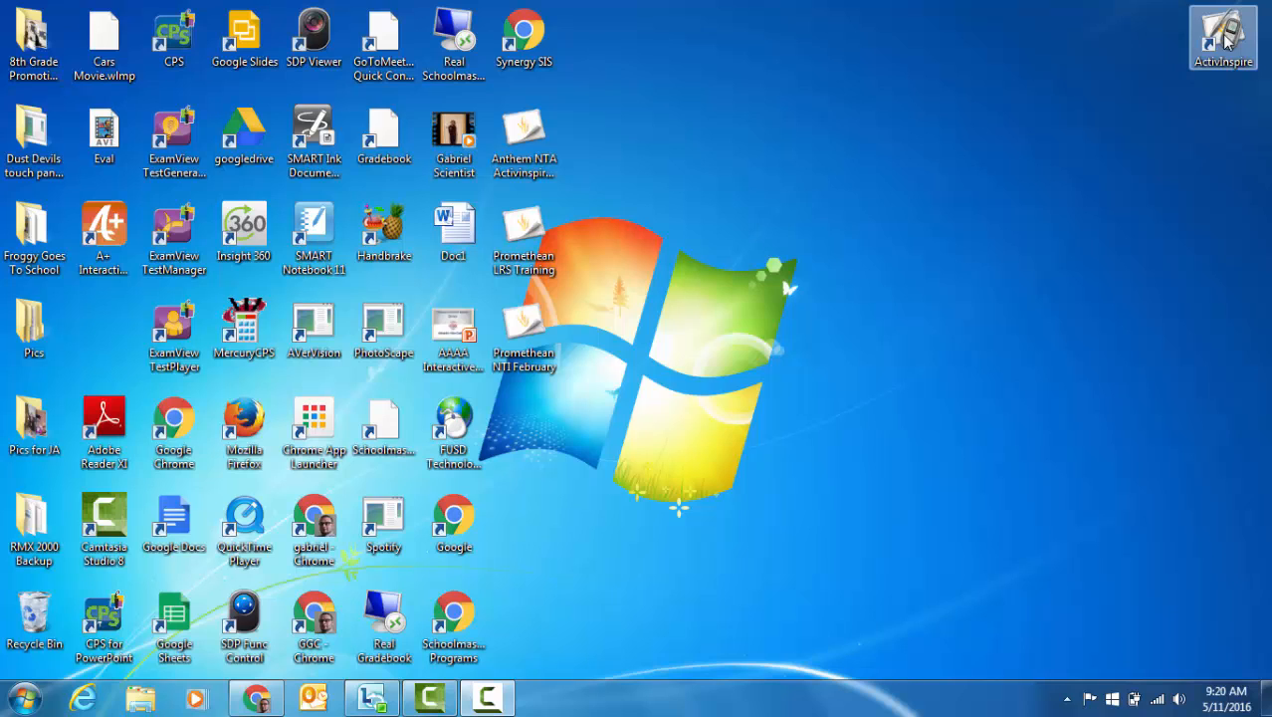
- Start ActivInspire without downloading the offered update, and activate the Select tool
double_click(1225, 39)
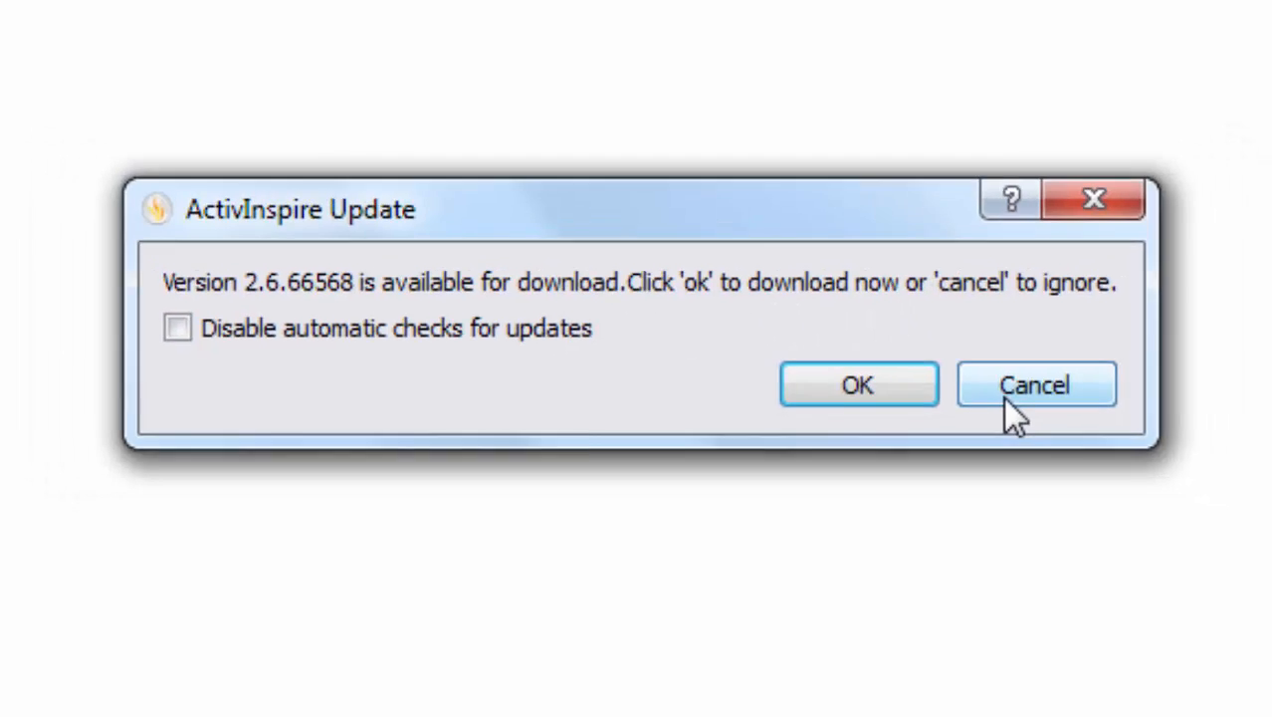
click(1080, 397)
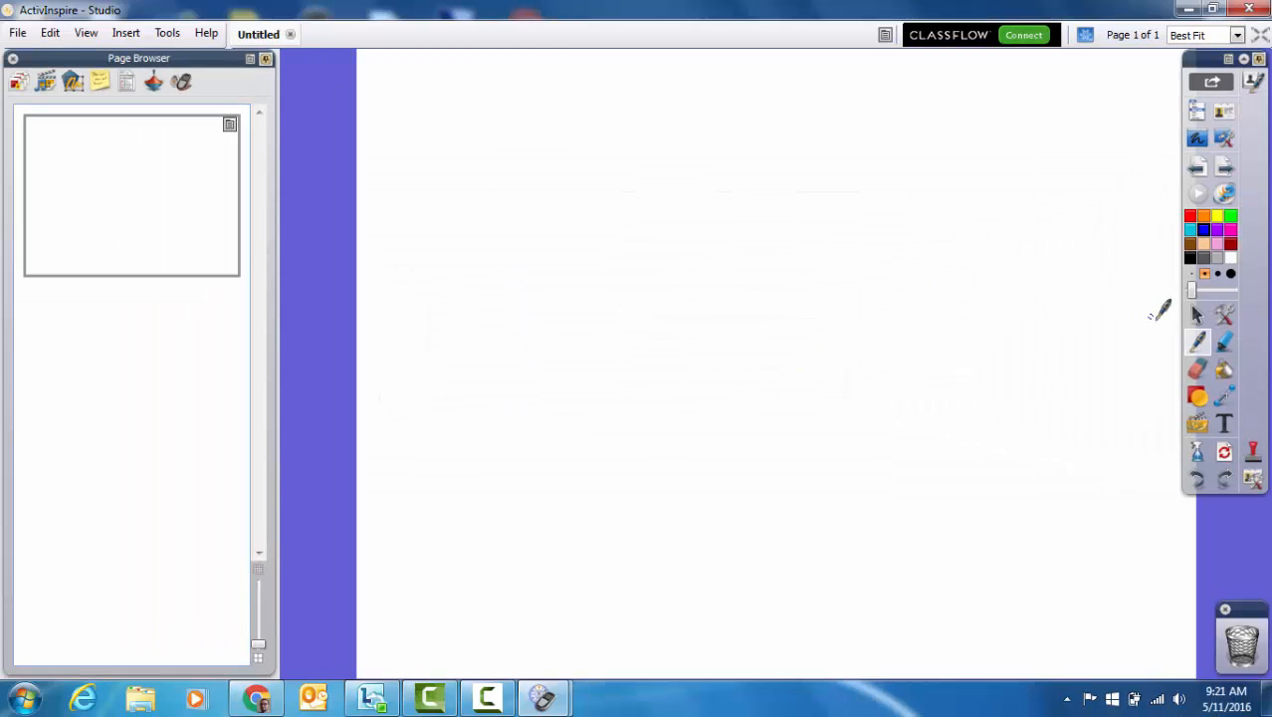
click(1191, 323)
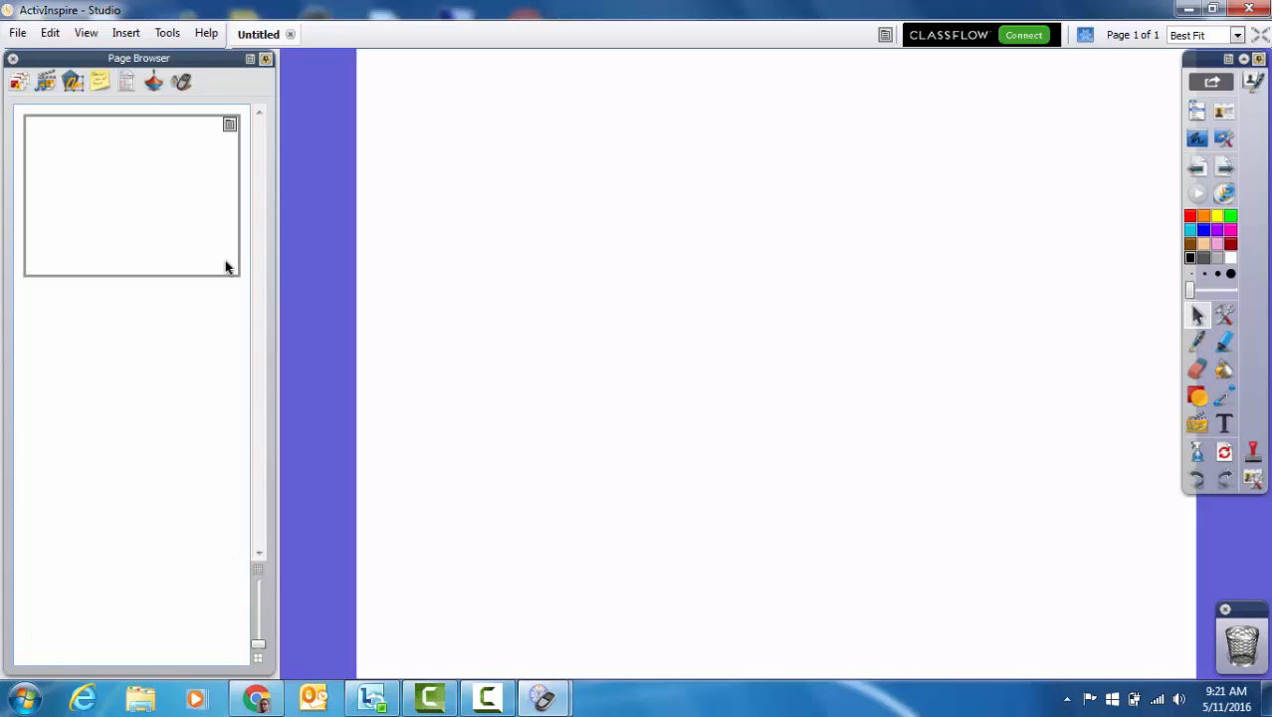
- Close the Page Browser and display the browsers again
click(115, 198)
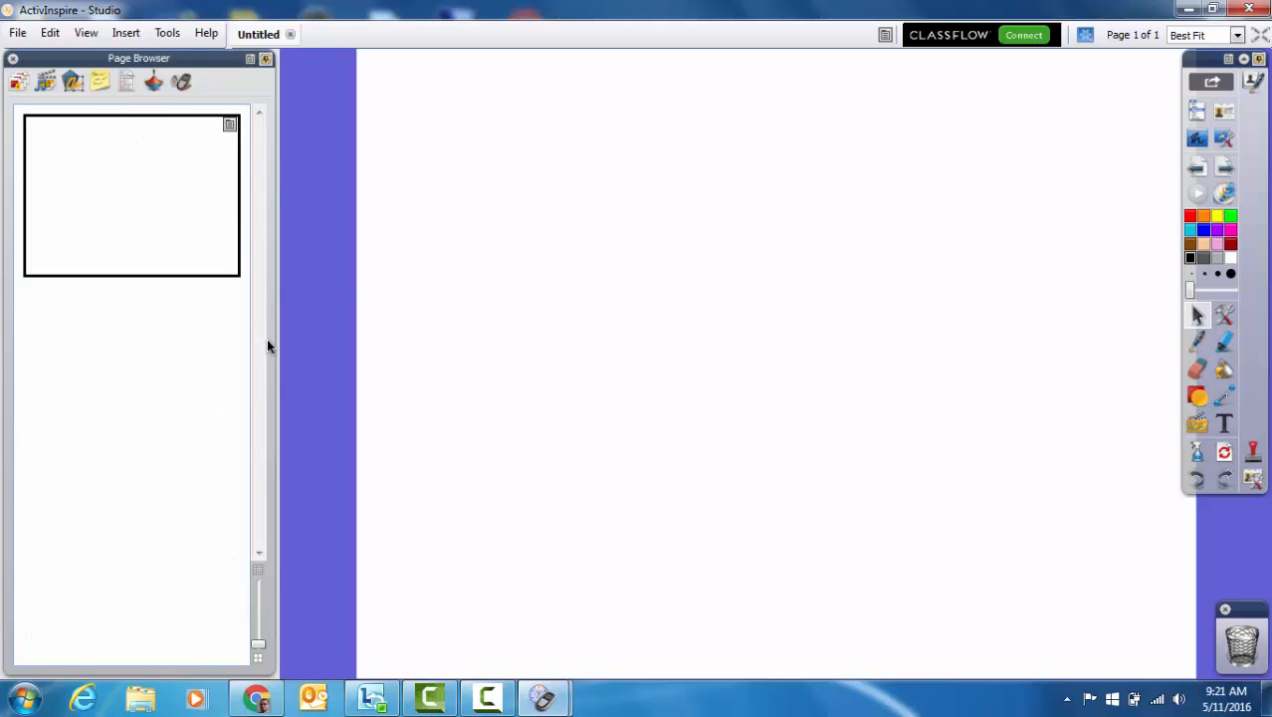
mouse_move(1210, 56)
mouse_down()
mouse_move(1080, 111)
mouse_move(1134, 140)
mouse_move(1210, 72)
mouse_up()
click(13, 60)
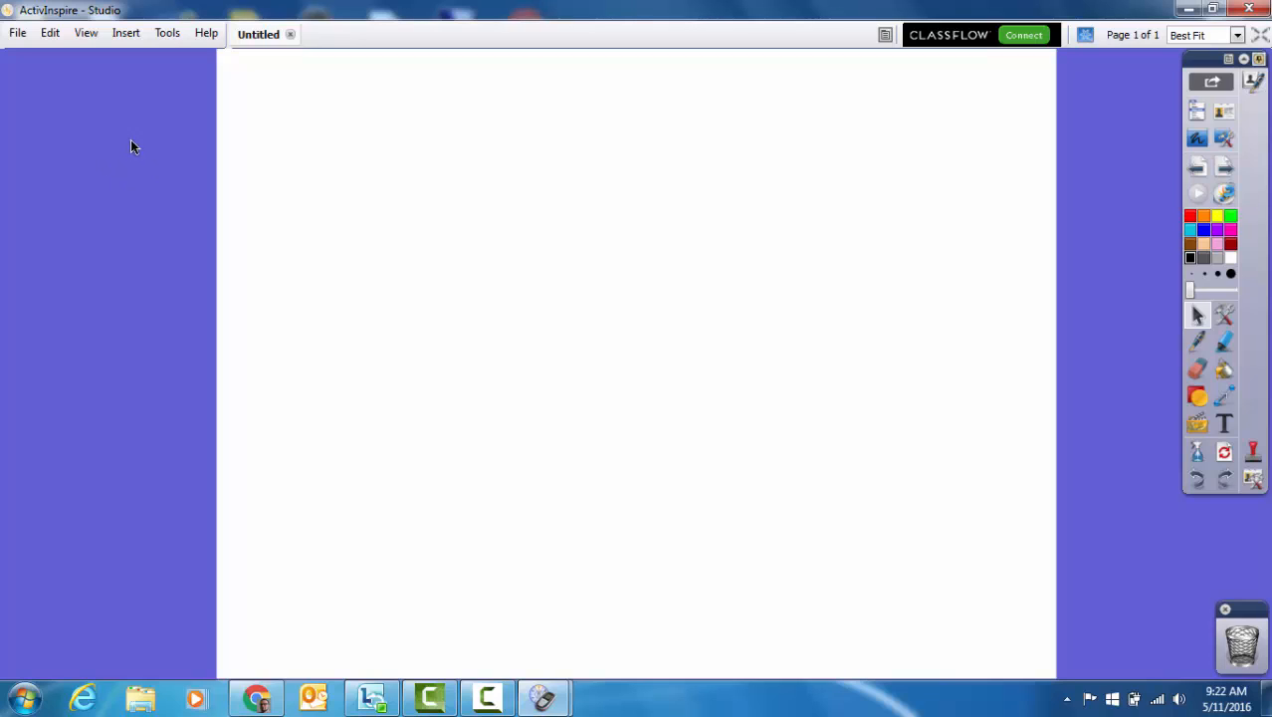
click(88, 36)
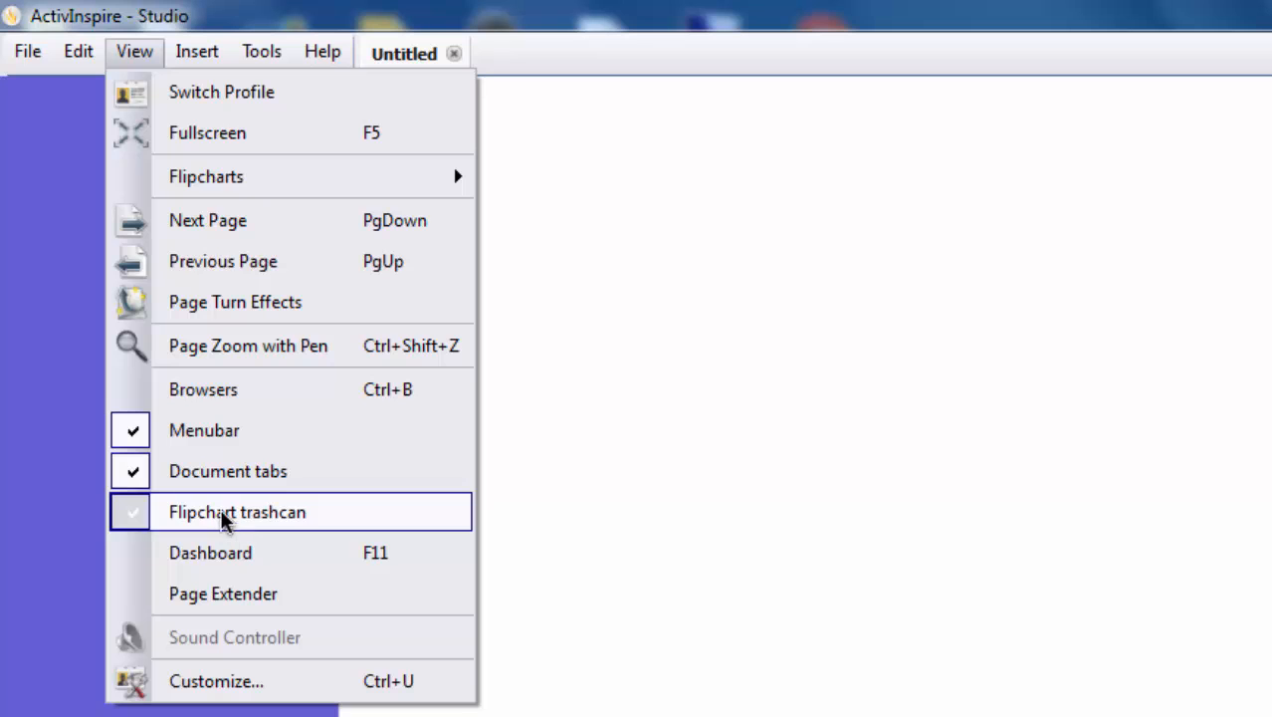
click(188, 393)
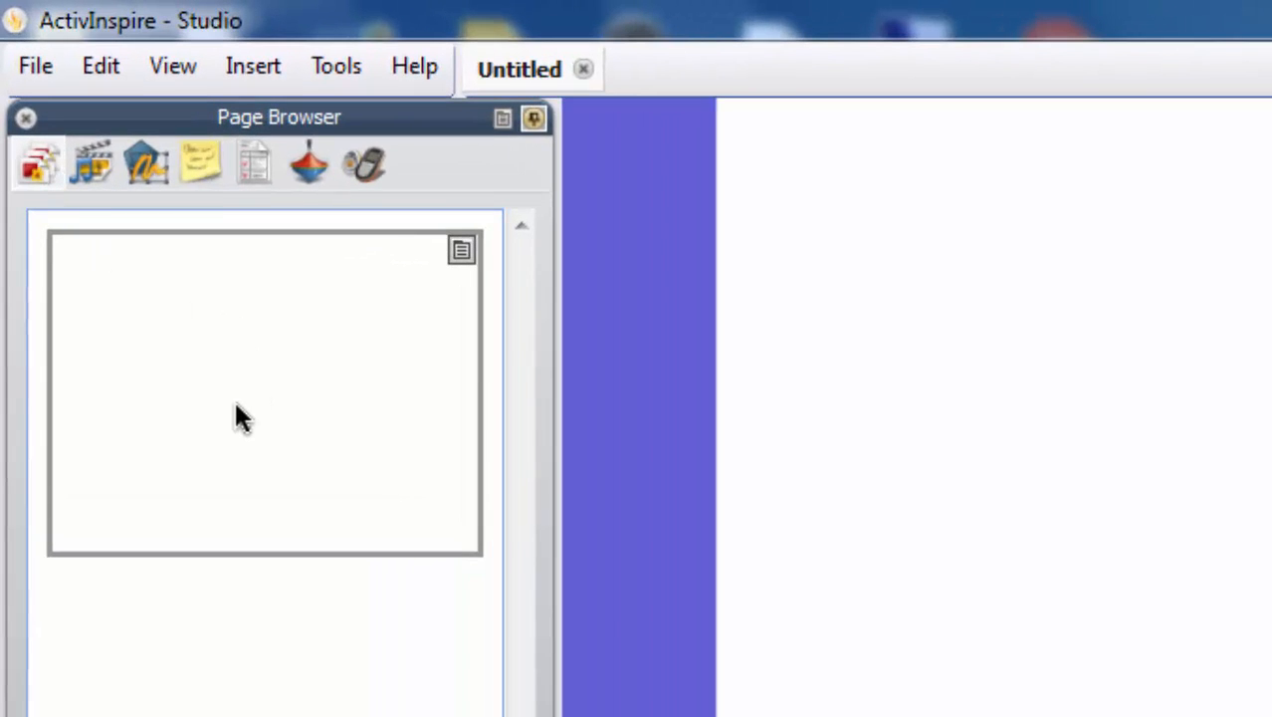
- Look through the Resource, Object, Notes, Property, Action and Voting browsers, and return to the Page Browser
click(96, 167)
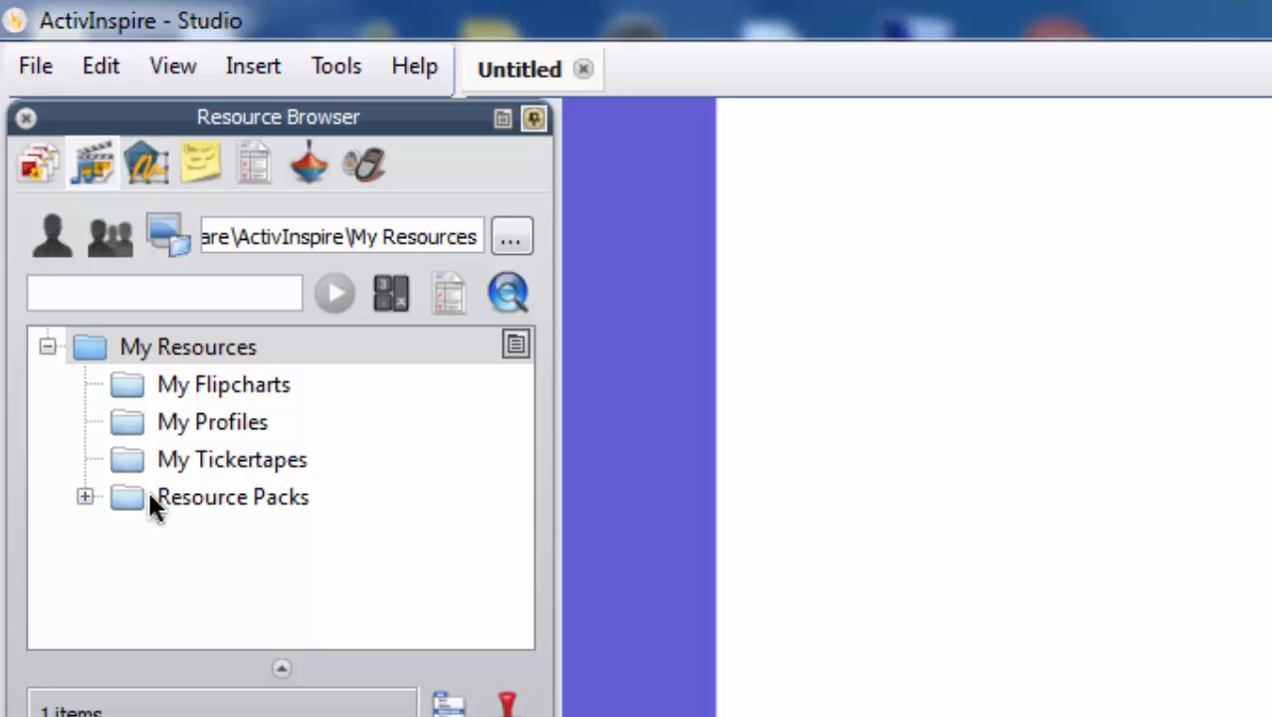
click(150, 165)
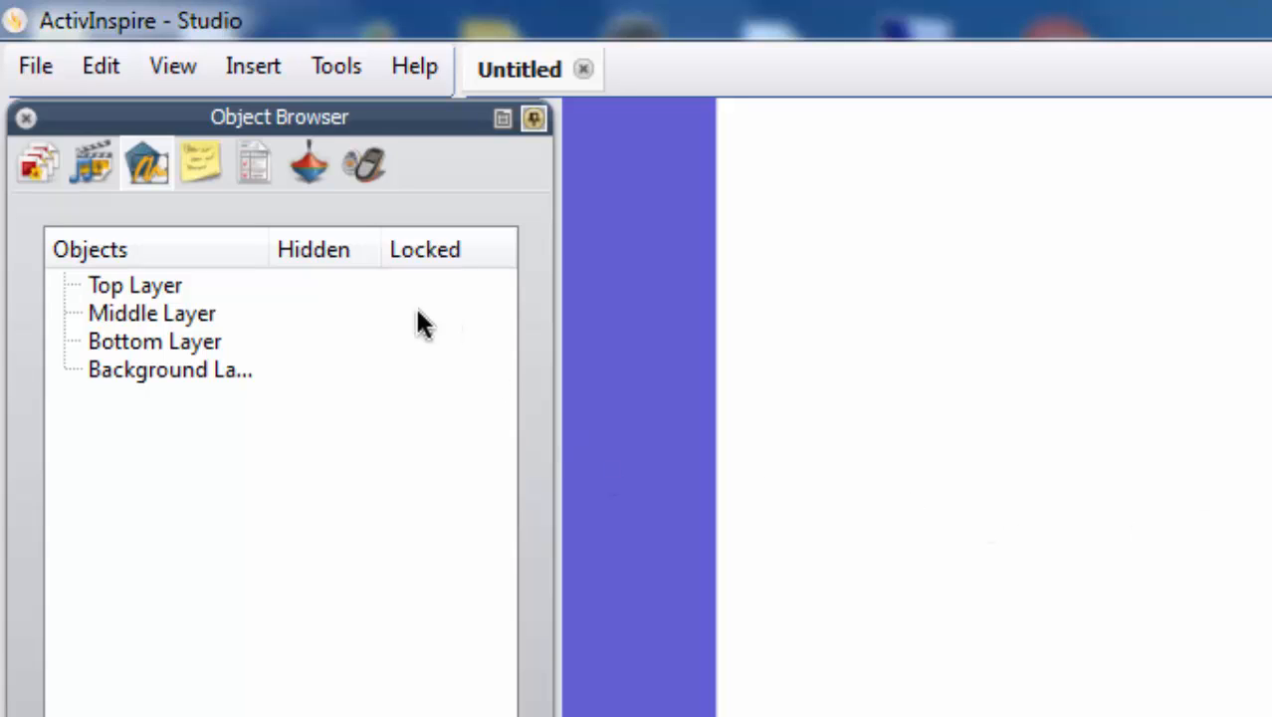
click(198, 165)
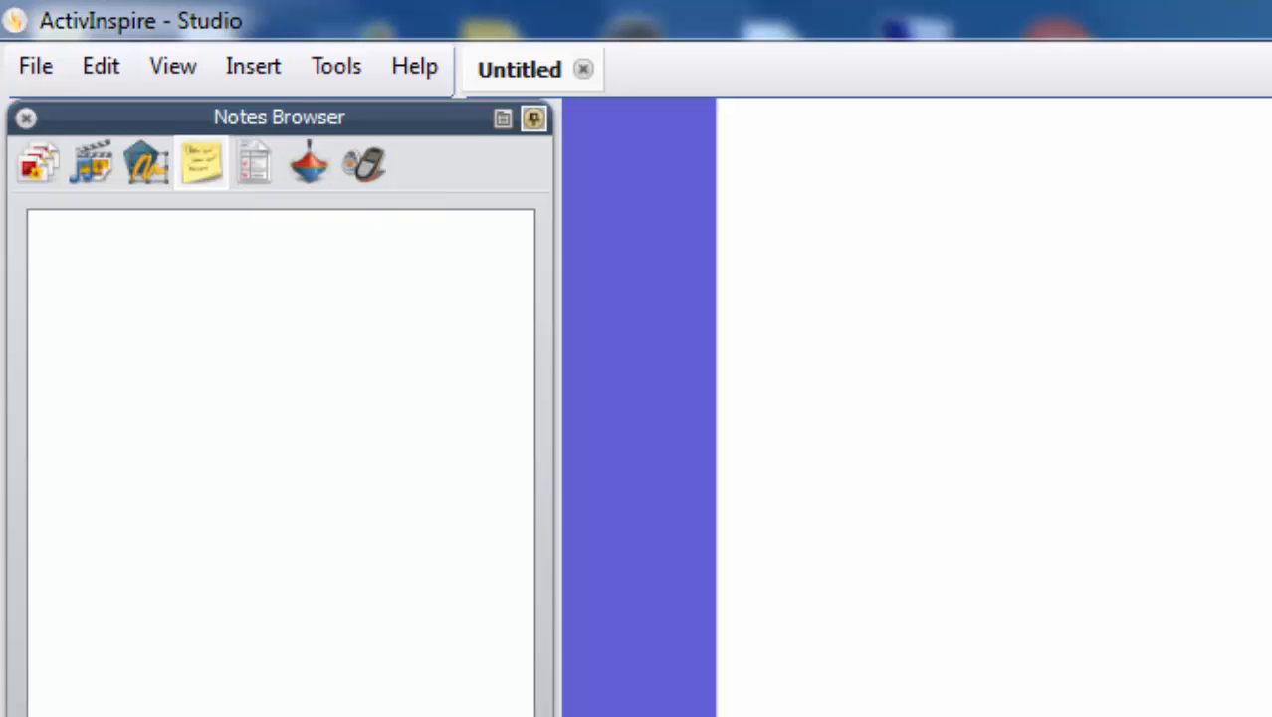
click(257, 171)
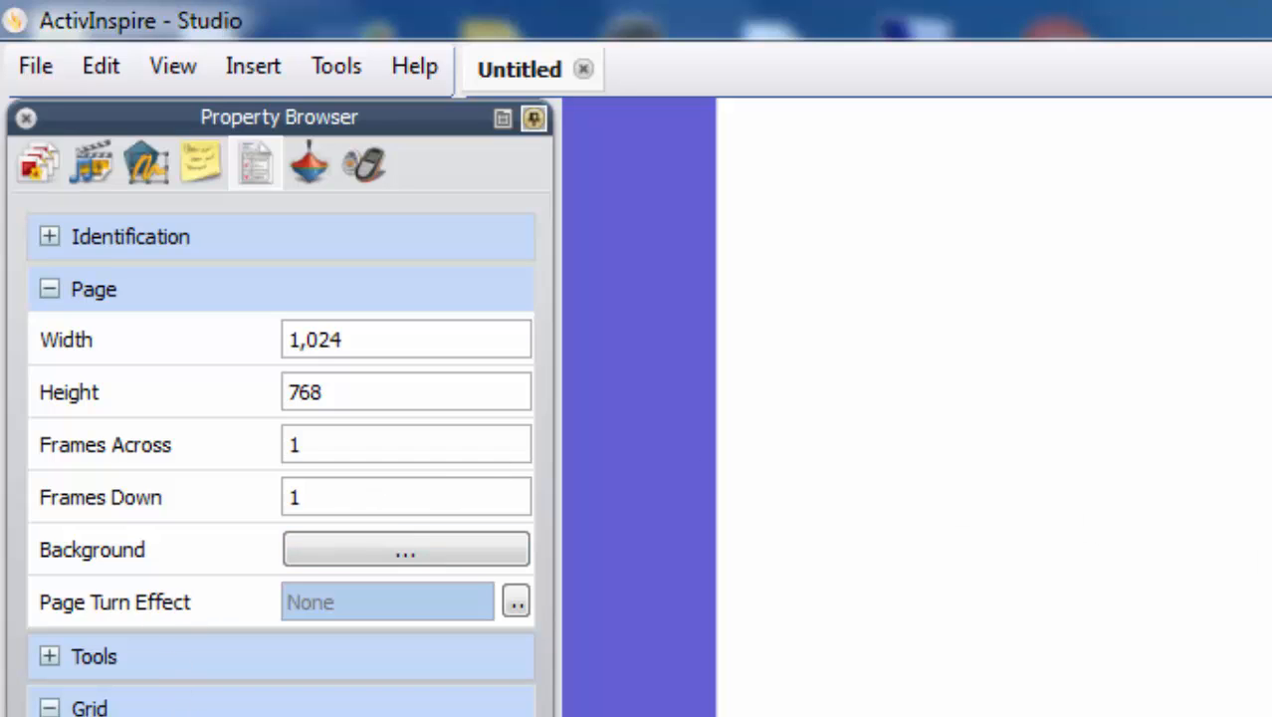
click(319, 165)
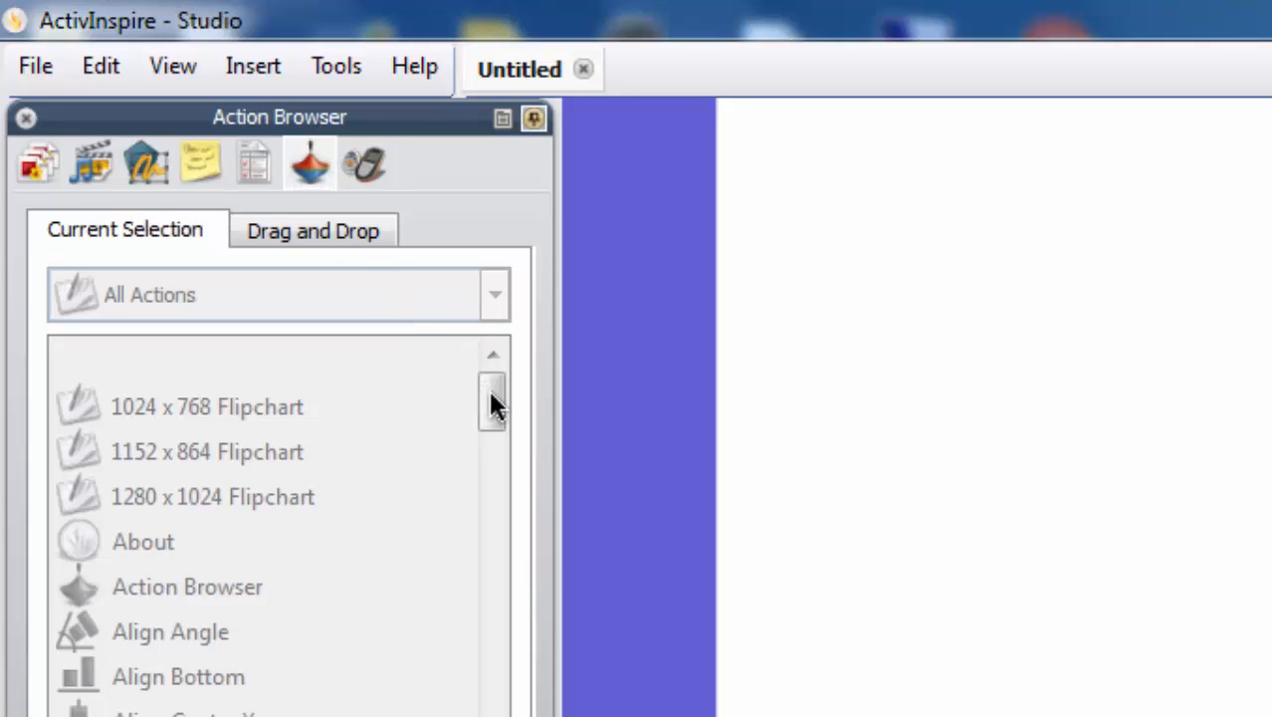
click(338, 239)
click(345, 156)
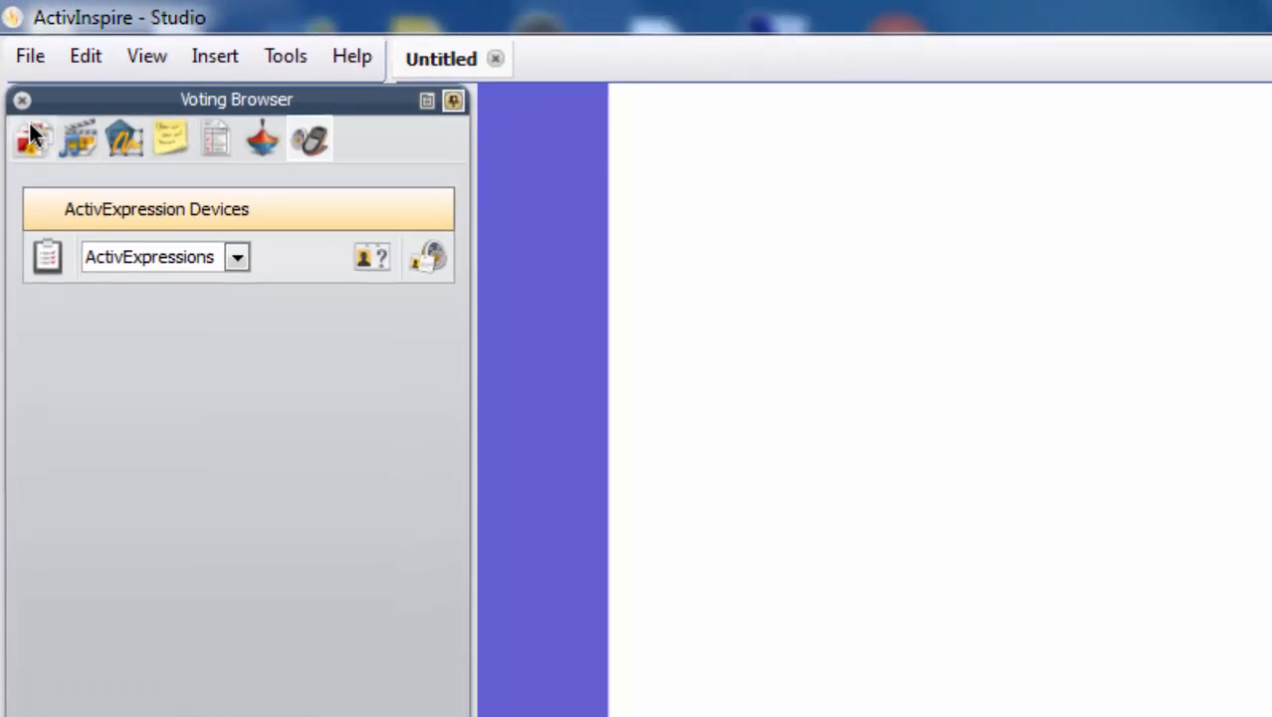
click(31, 138)
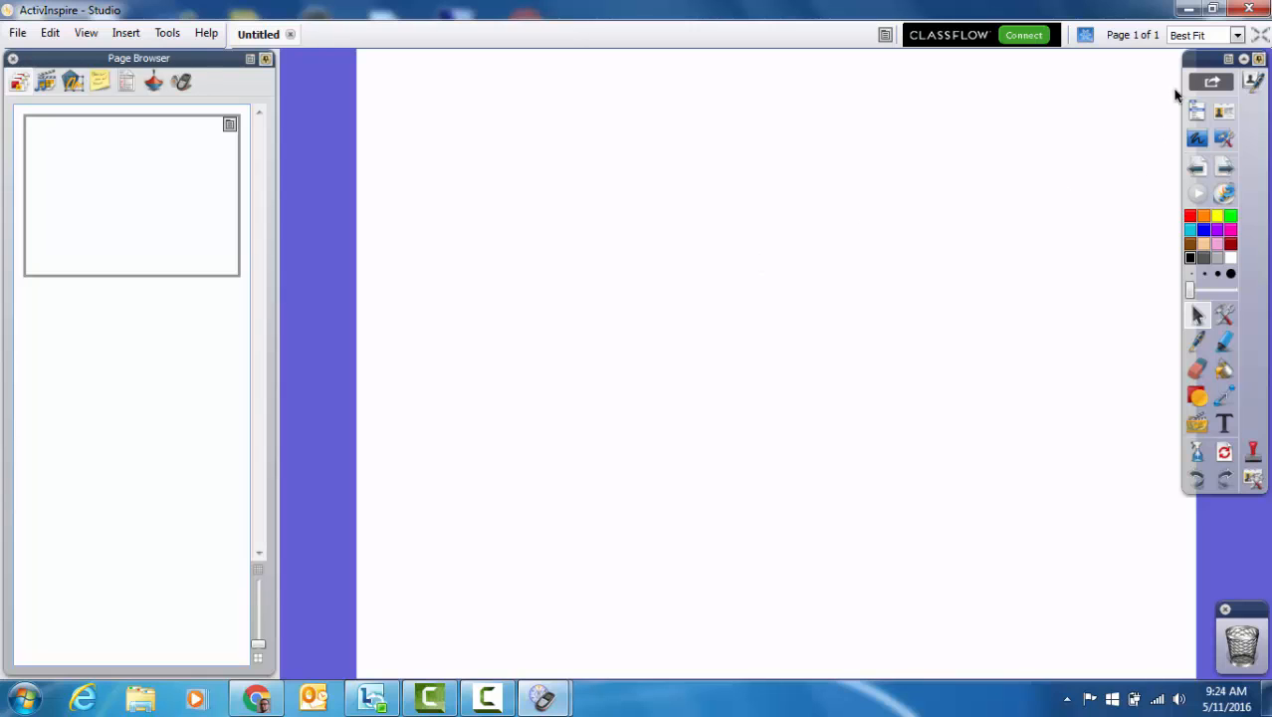
- Dock the main toolbox on the left beside the Page Browser, and move its docking to the top
drag(1201, 59, 1224, 75)
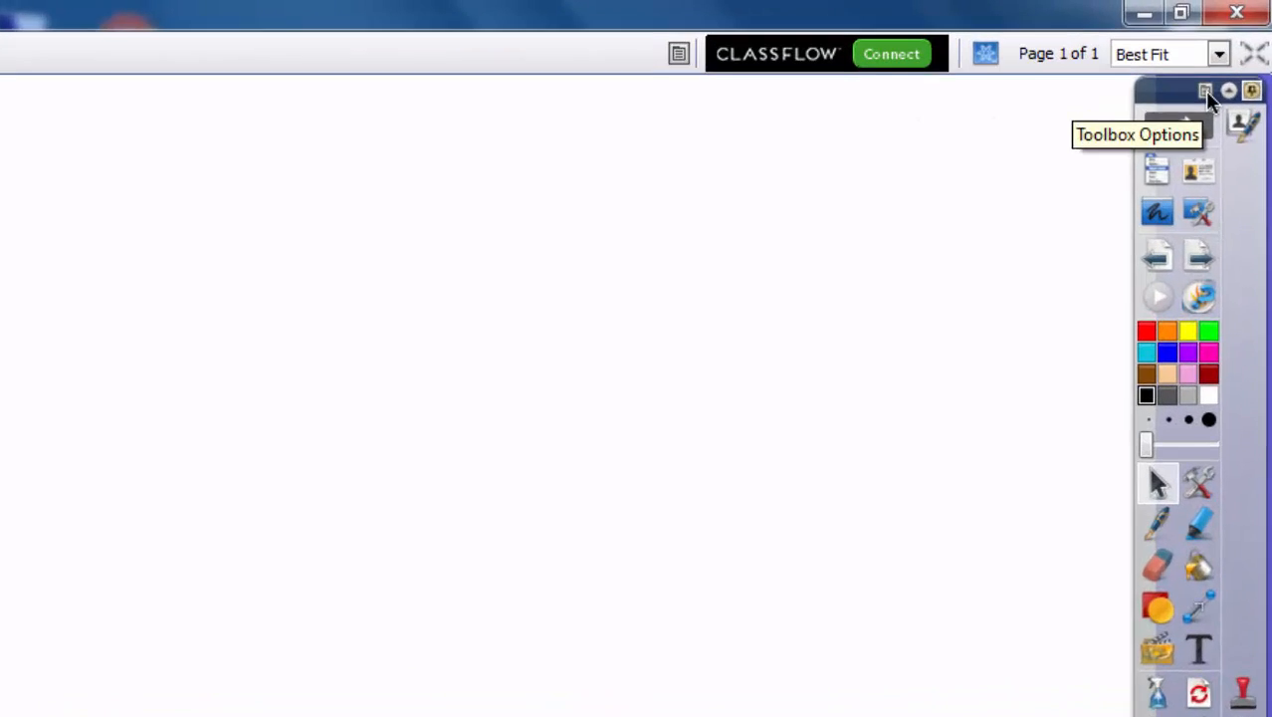
click(1229, 60)
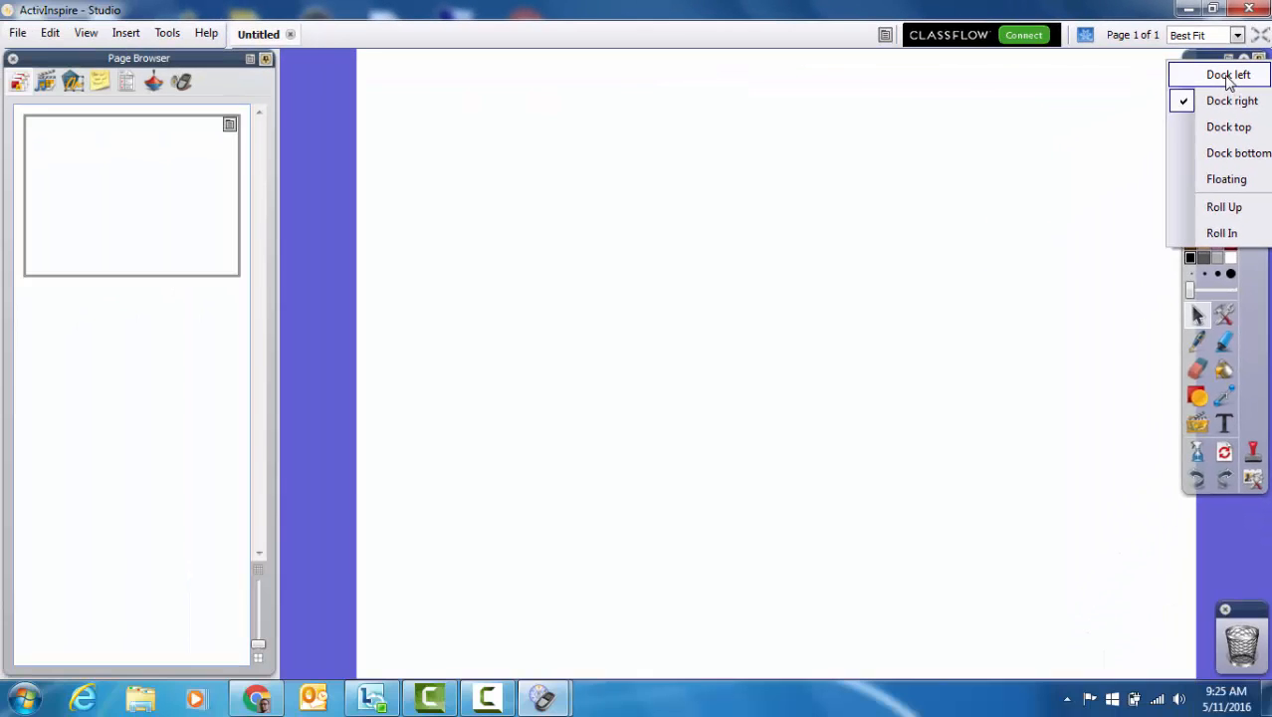
click(1159, 194)
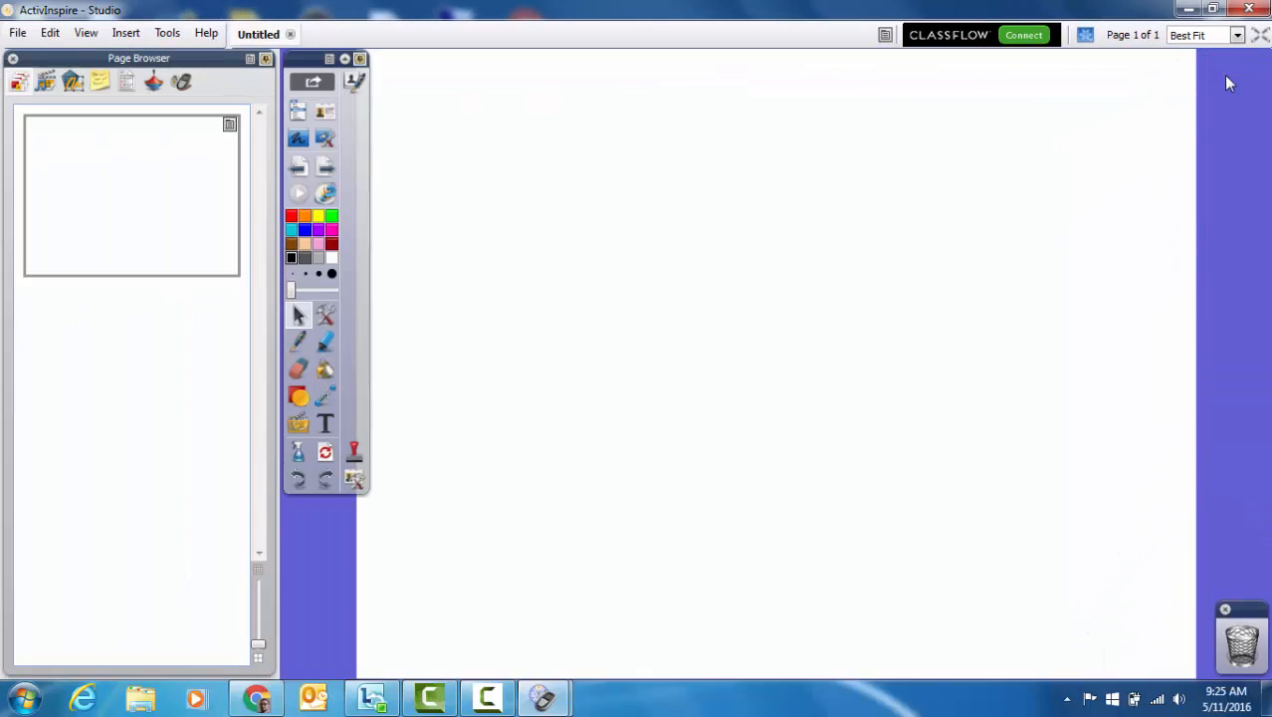
click(330, 57)
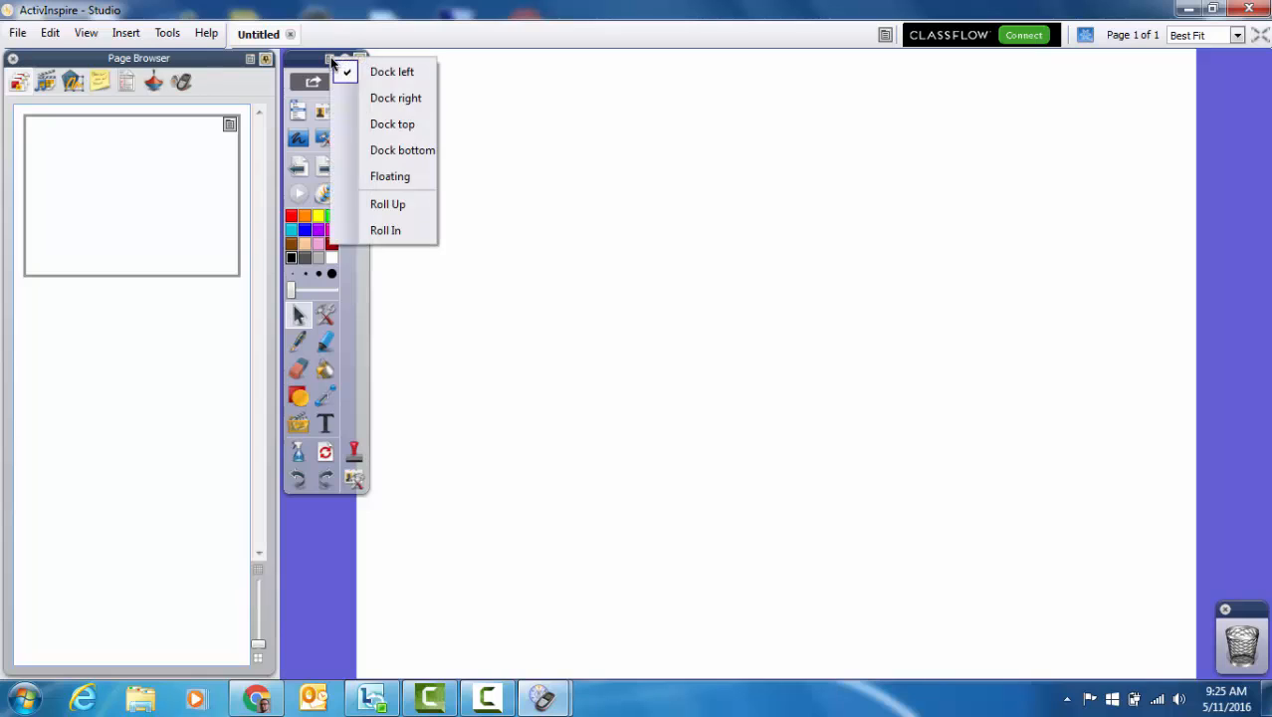
click(392, 125)
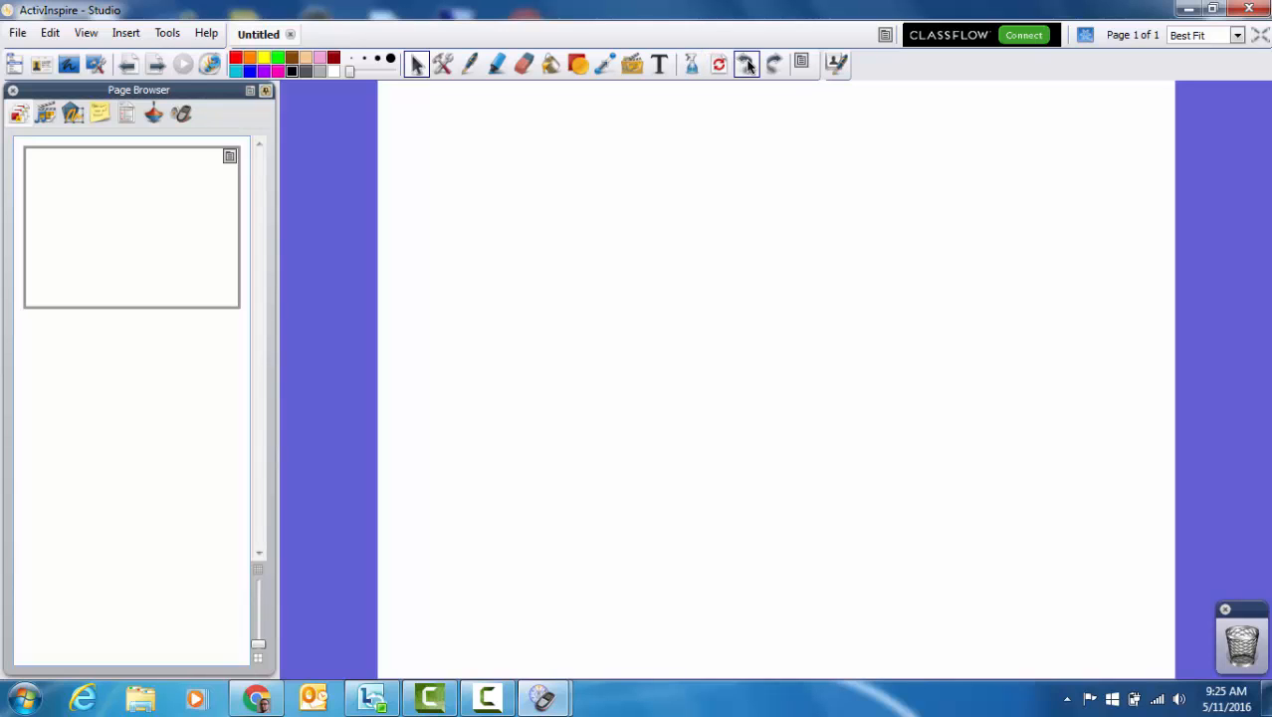
- Dock the main toolbox at the bottom and return it to the right side
click(800, 63)
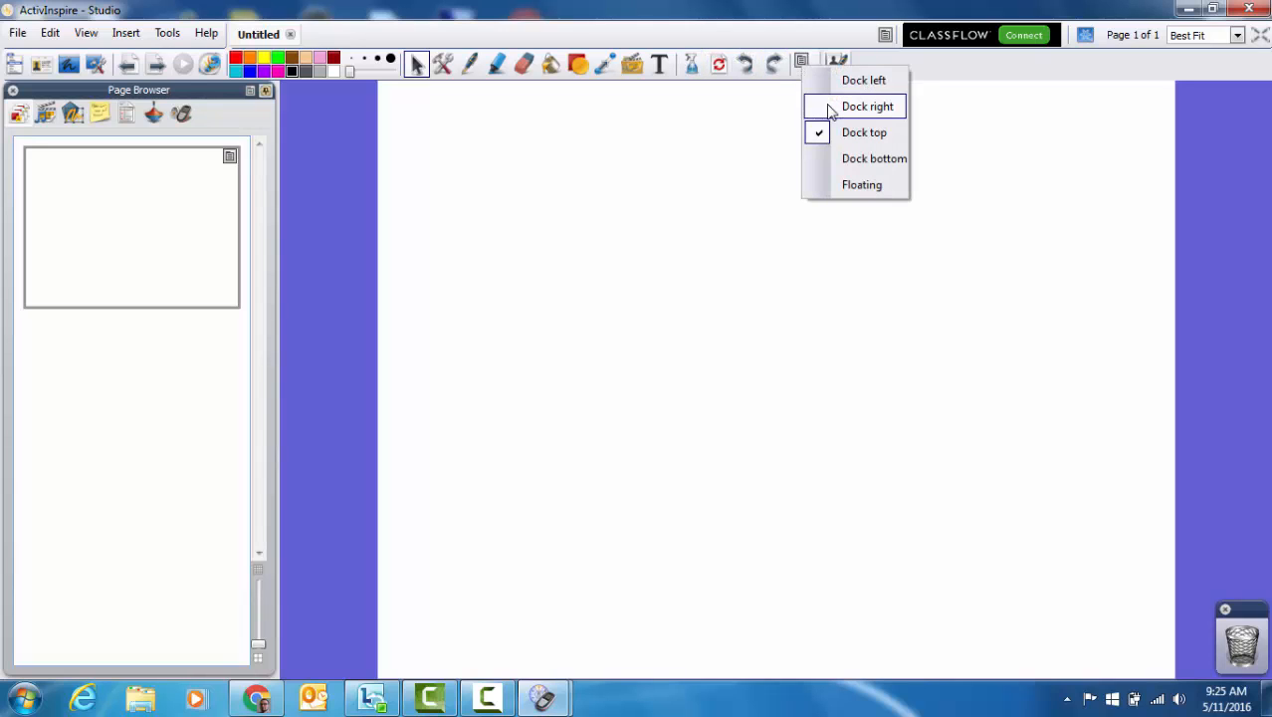
click(850, 159)
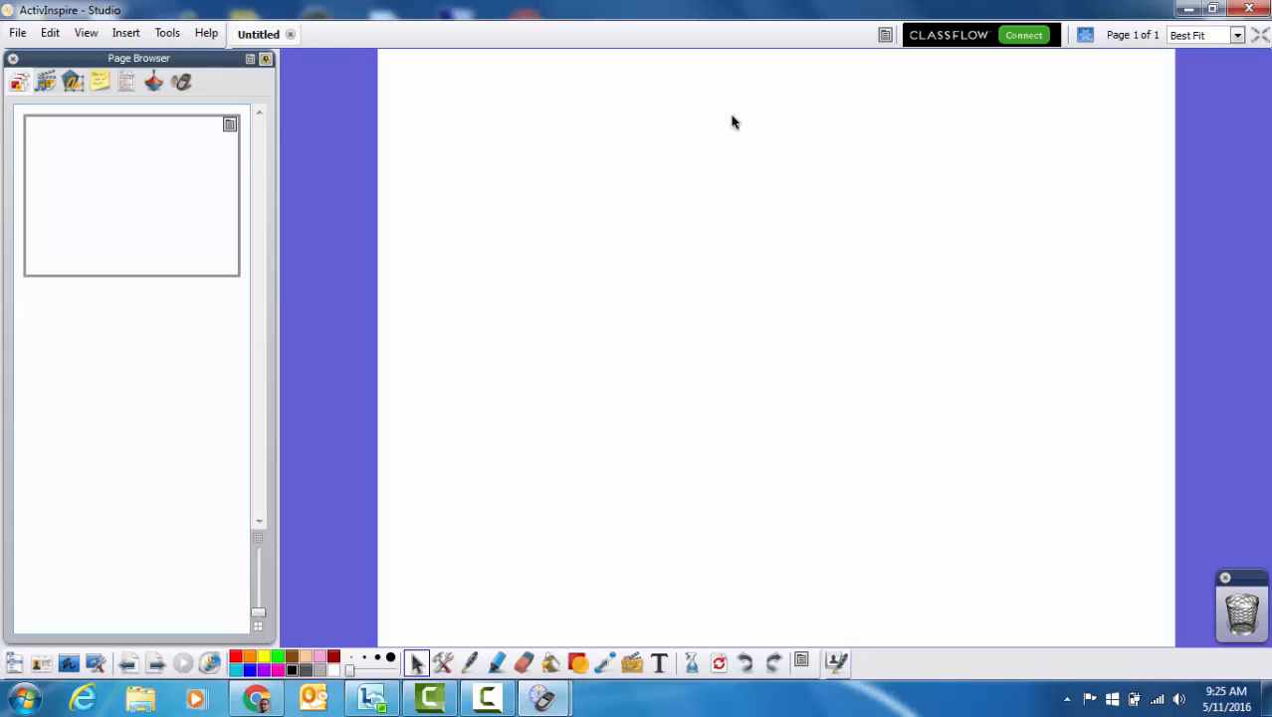
right_click(800, 668)
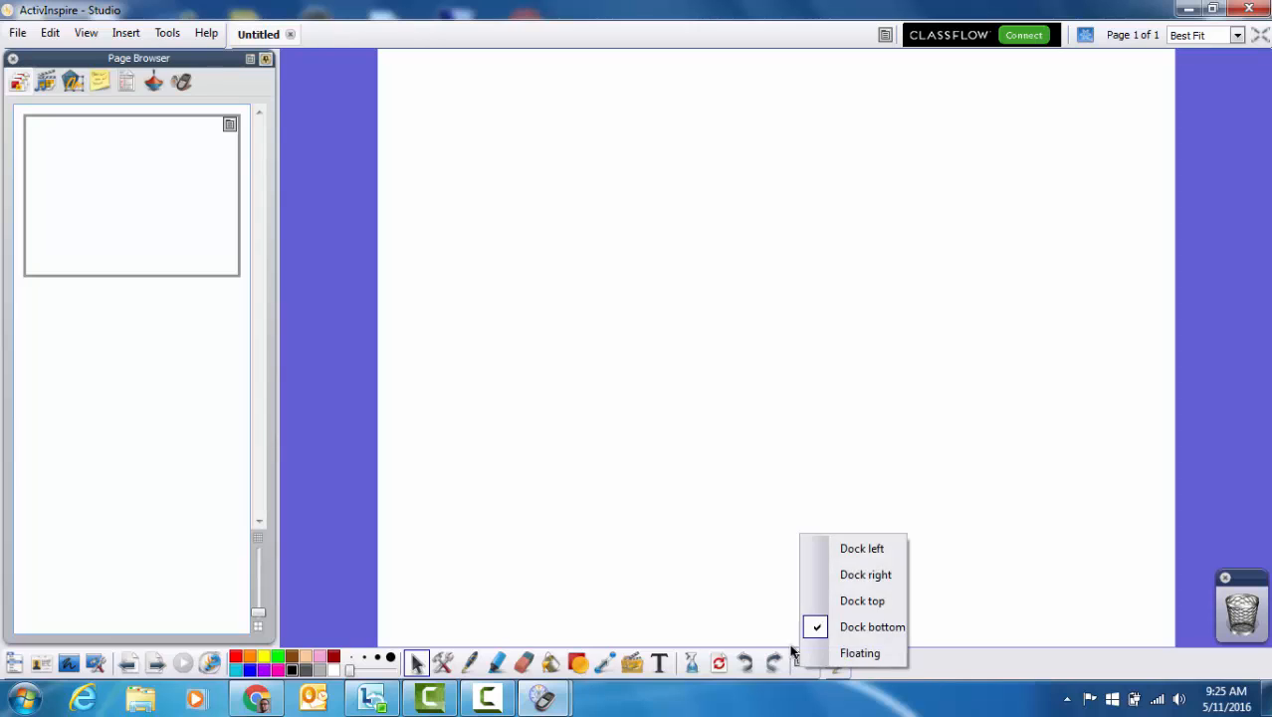
click(864, 574)
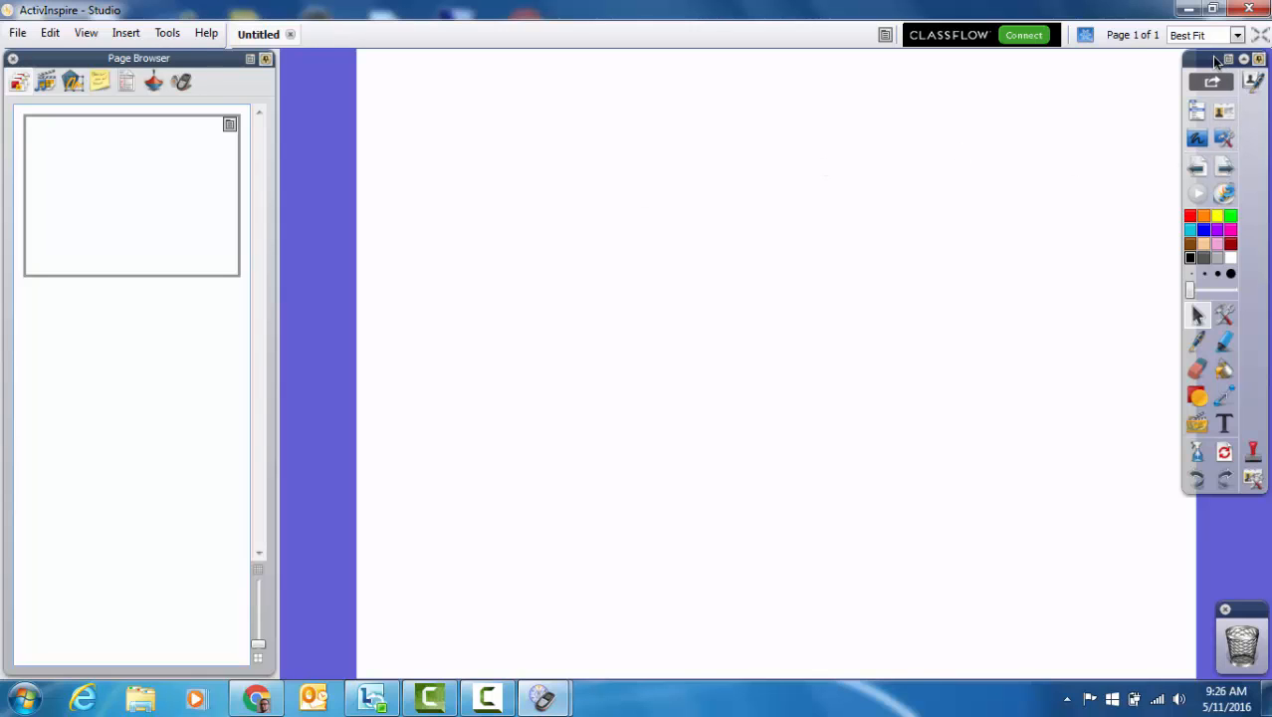
- Swap the layout by docking the Page Browser on the right and the main toolbox on the left
drag(1213, 57, 1209, 56)
click(251, 60)
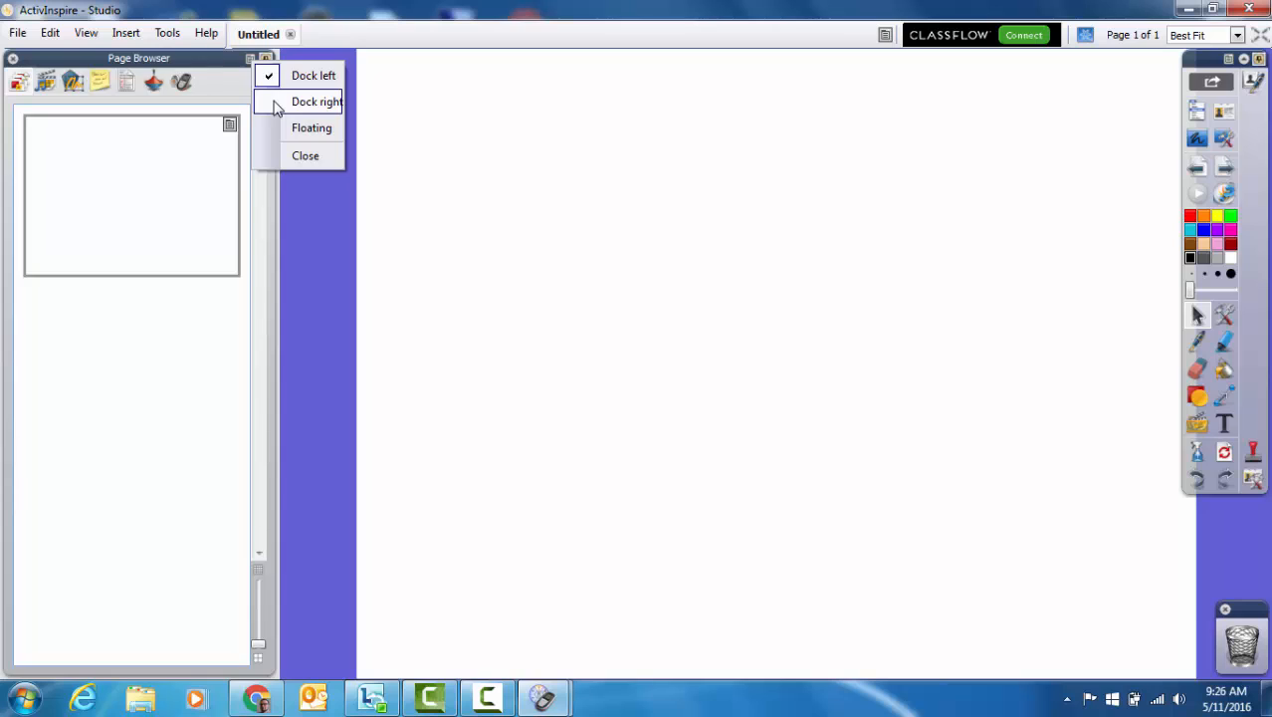
click(278, 103)
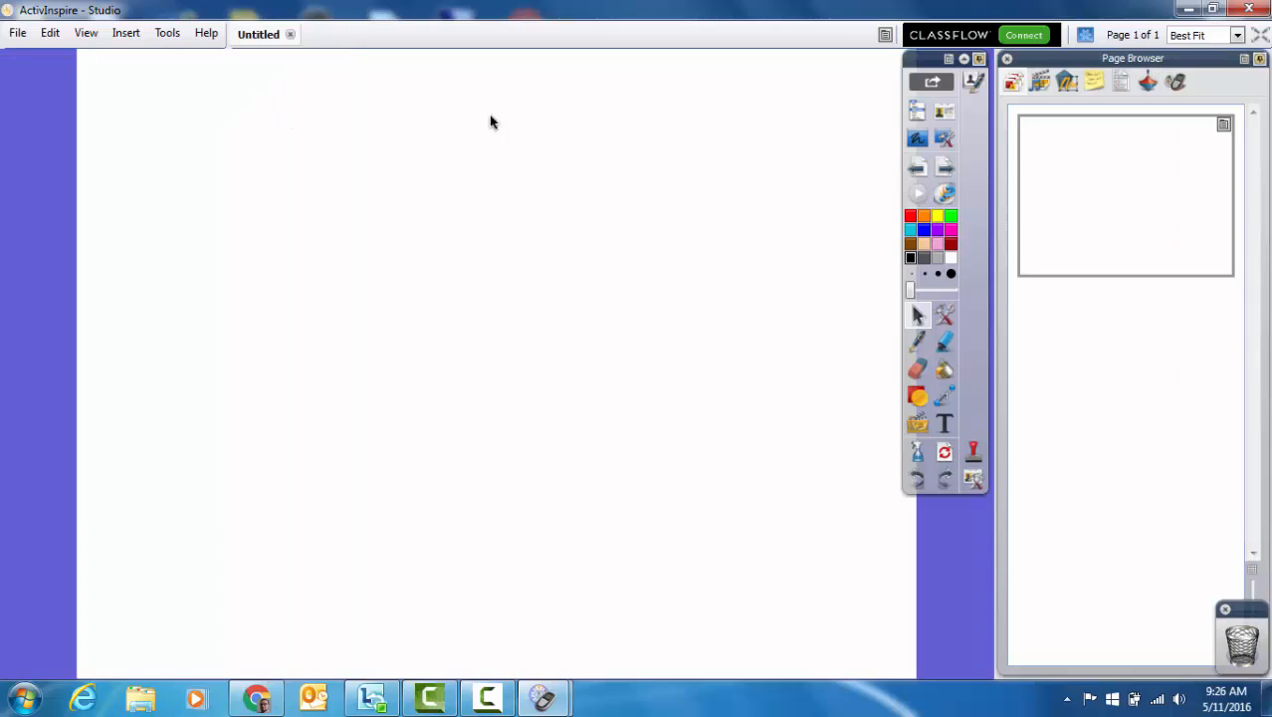
click(950, 59)
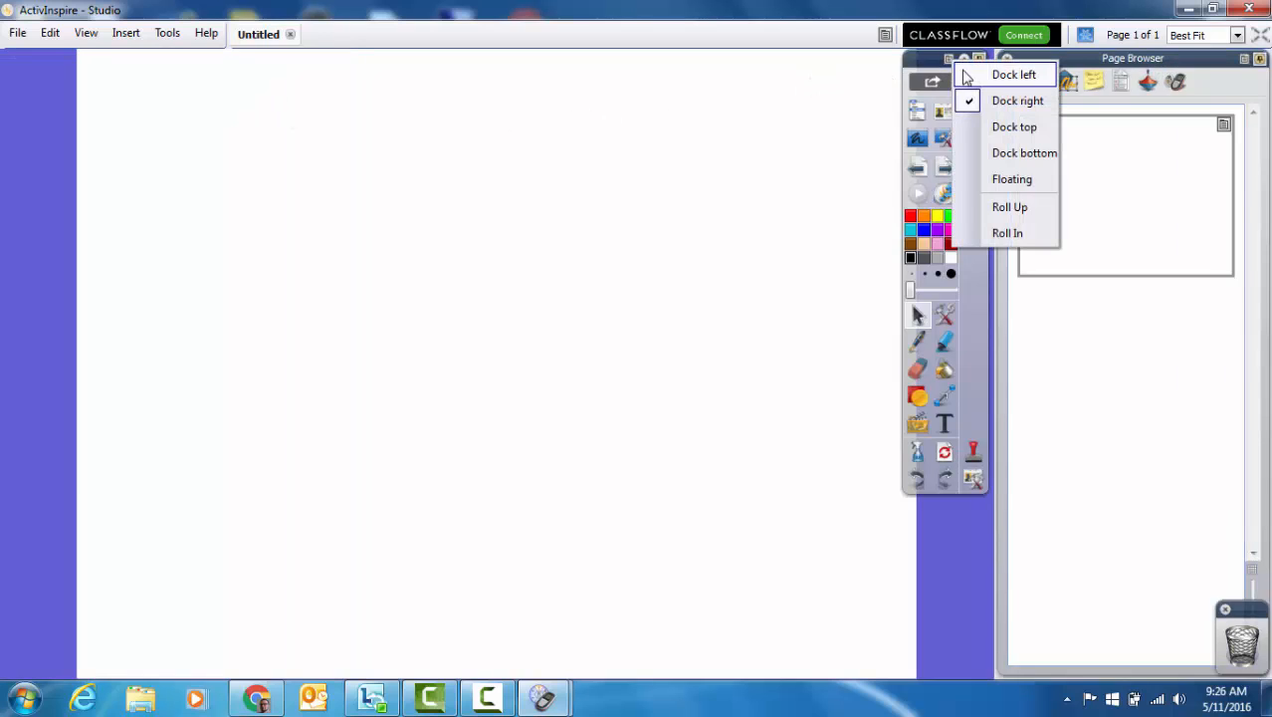
click(968, 76)
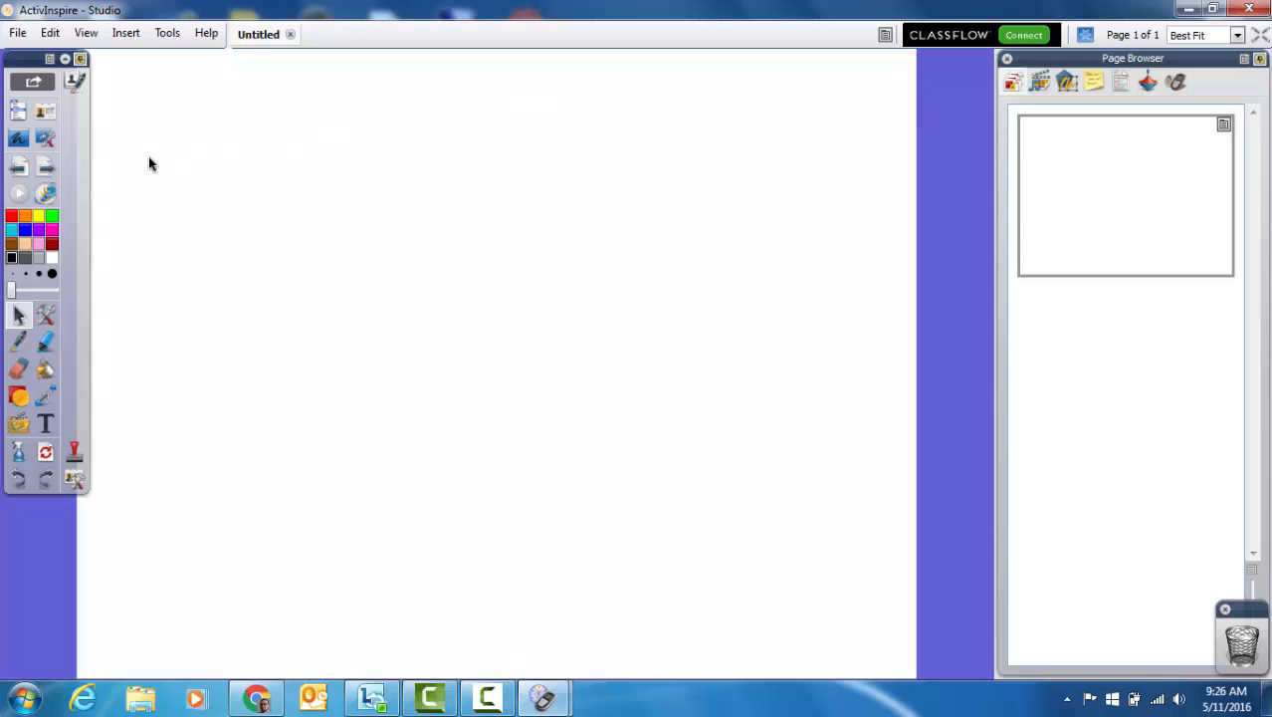
- Restore the layout with the main toolbox docked right and the Page Browser docked left
click(50, 59)
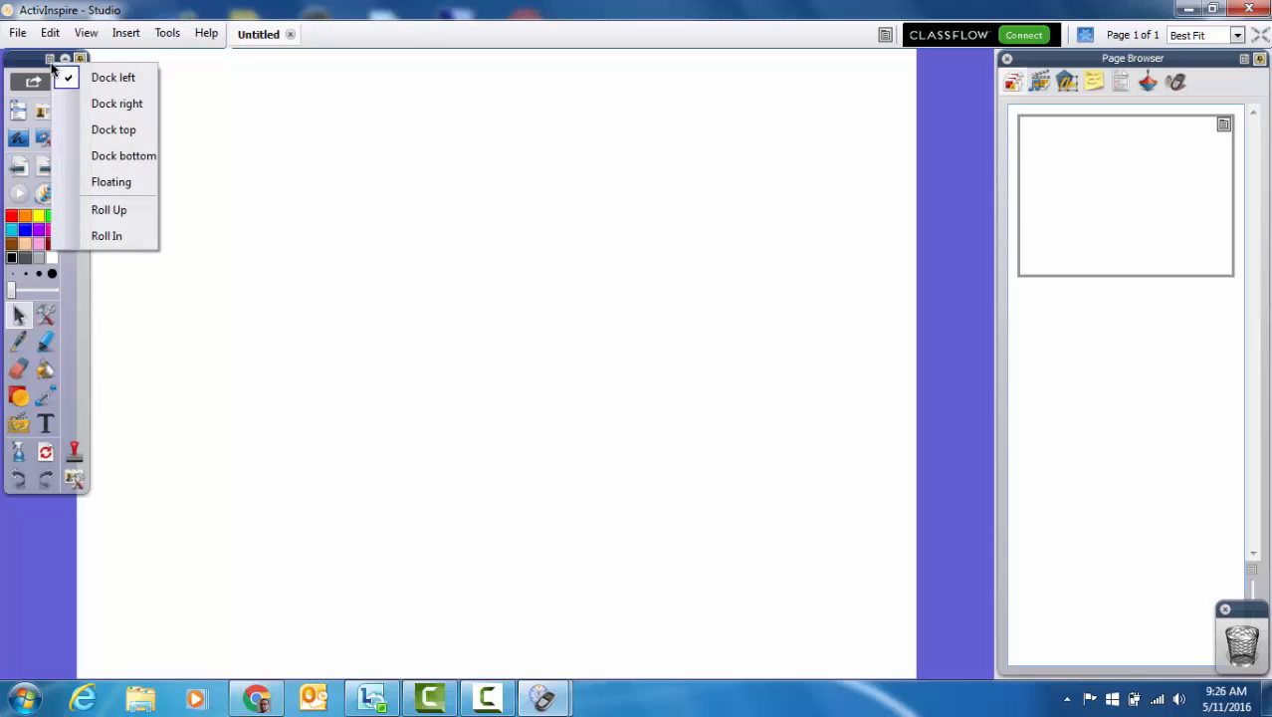
click(108, 104)
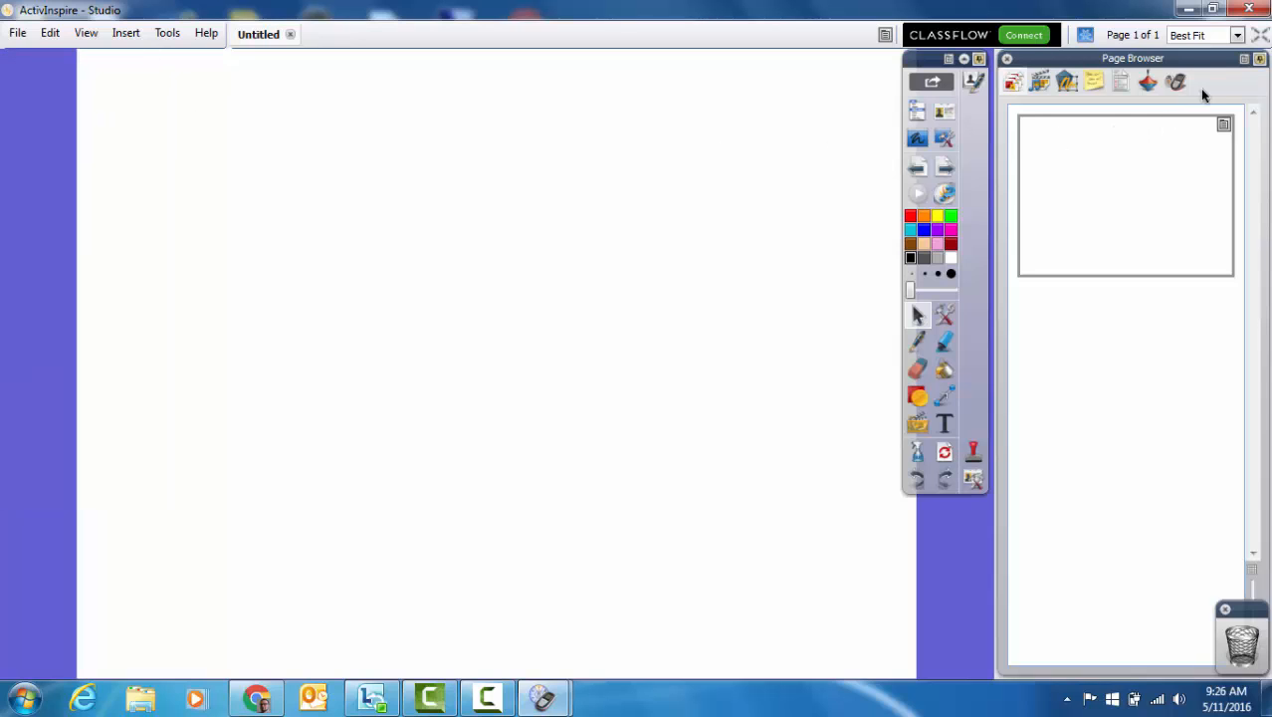
click(1243, 59)
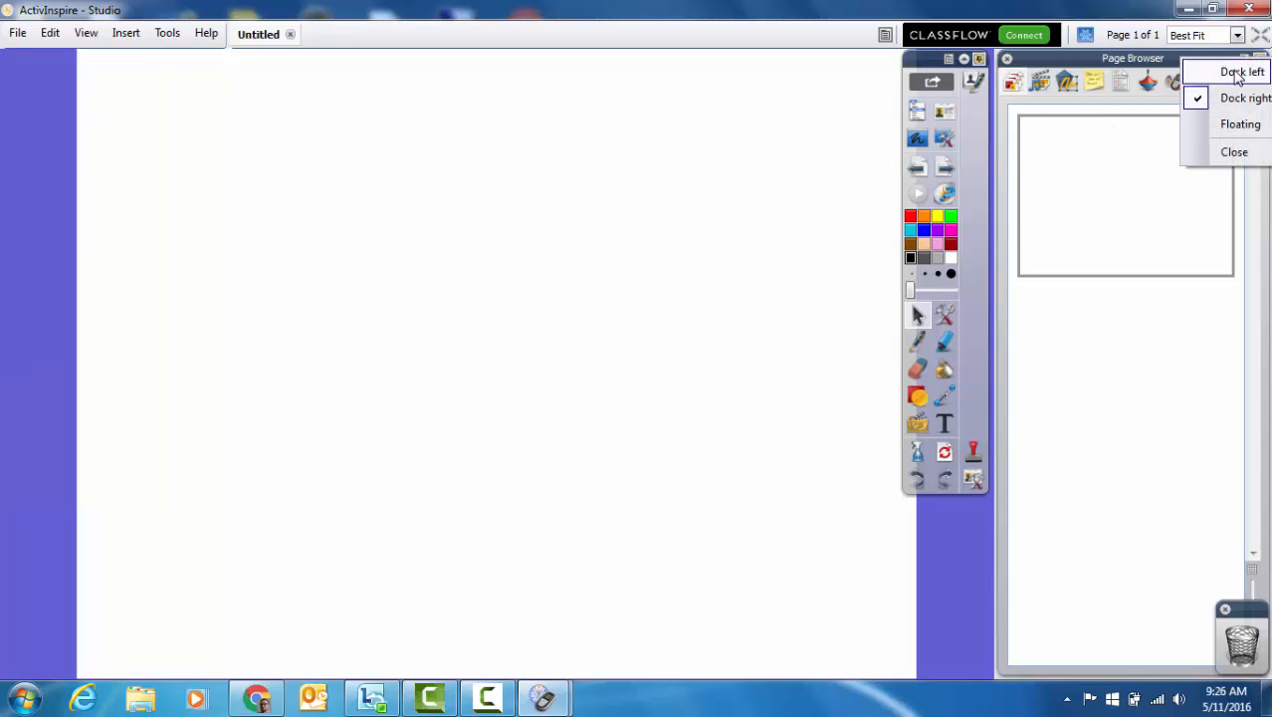
click(1234, 70)
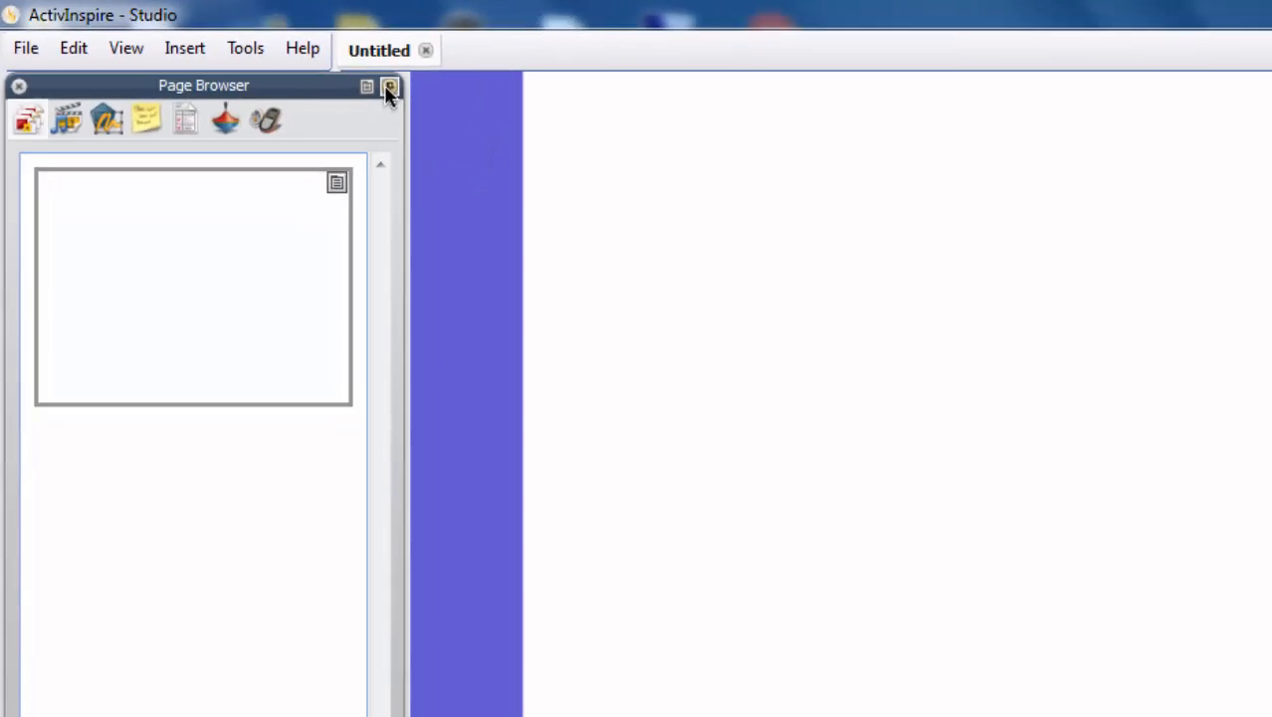
- Unpin the Page Browser and the main toolbox so that both hide at the edges of the workspace
click(885, 196)
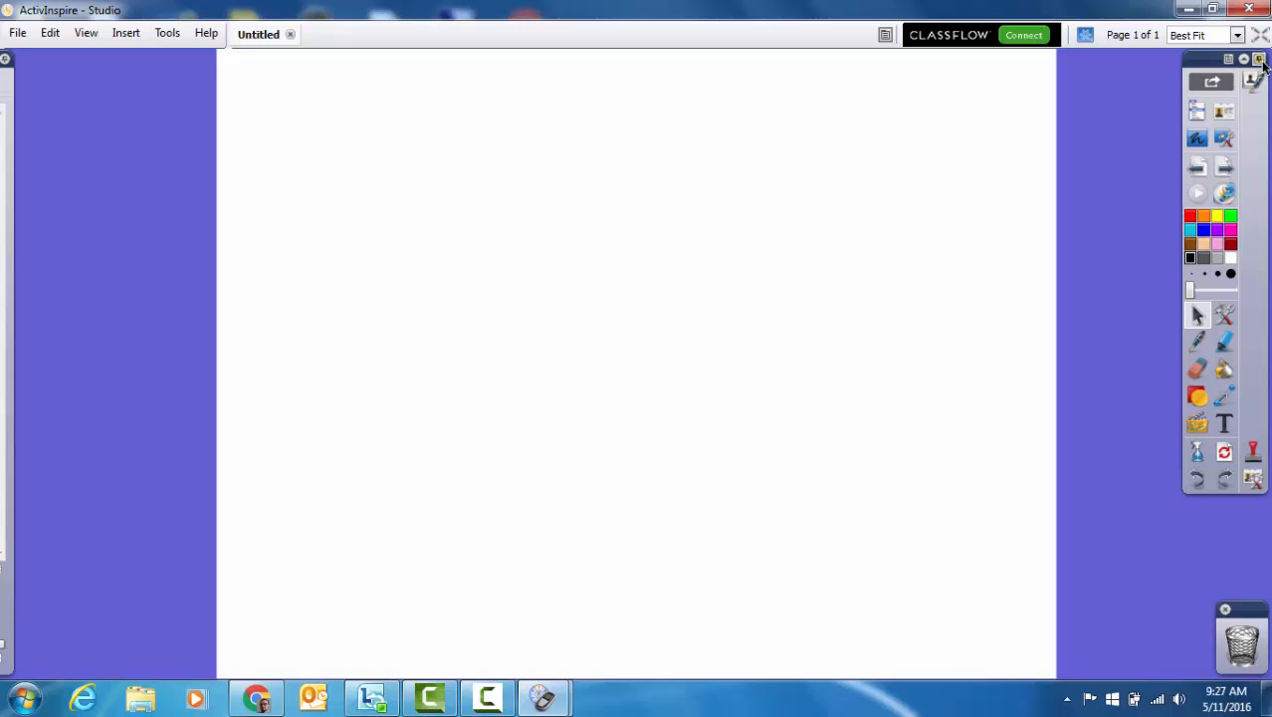
click(1259, 60)
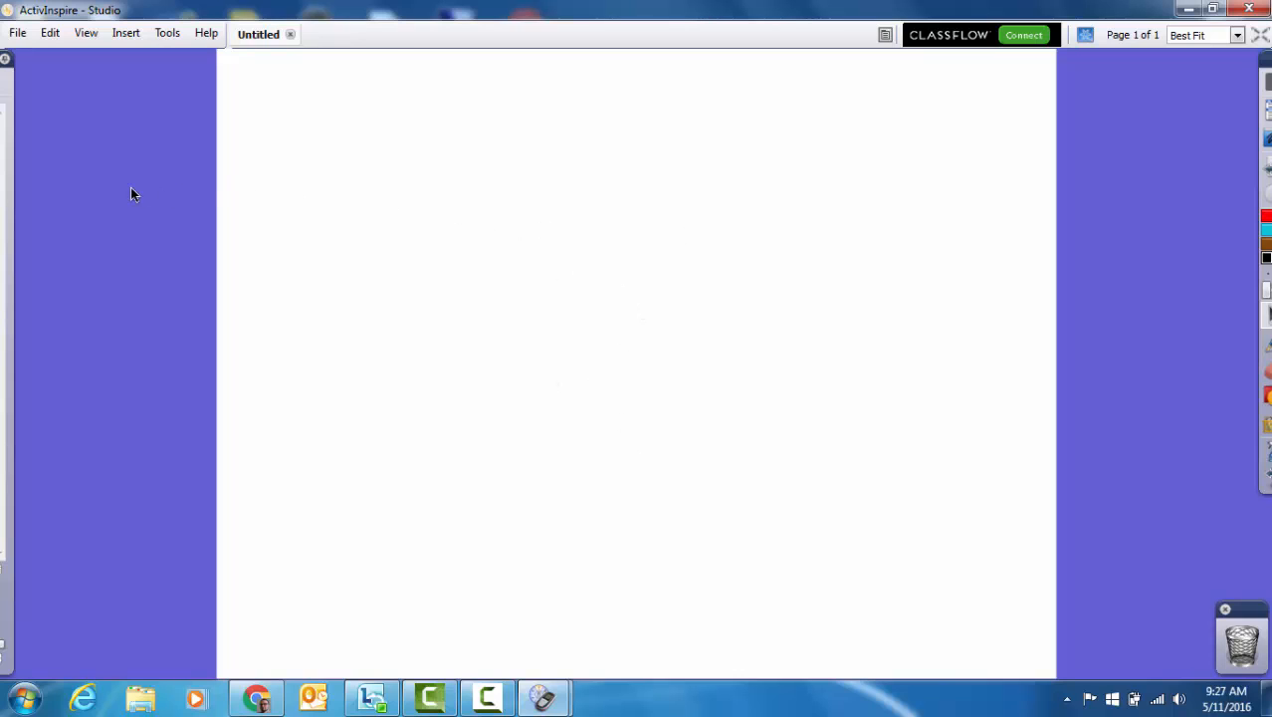
mouse_move(3, 189)
mouse_move(1266, 110)
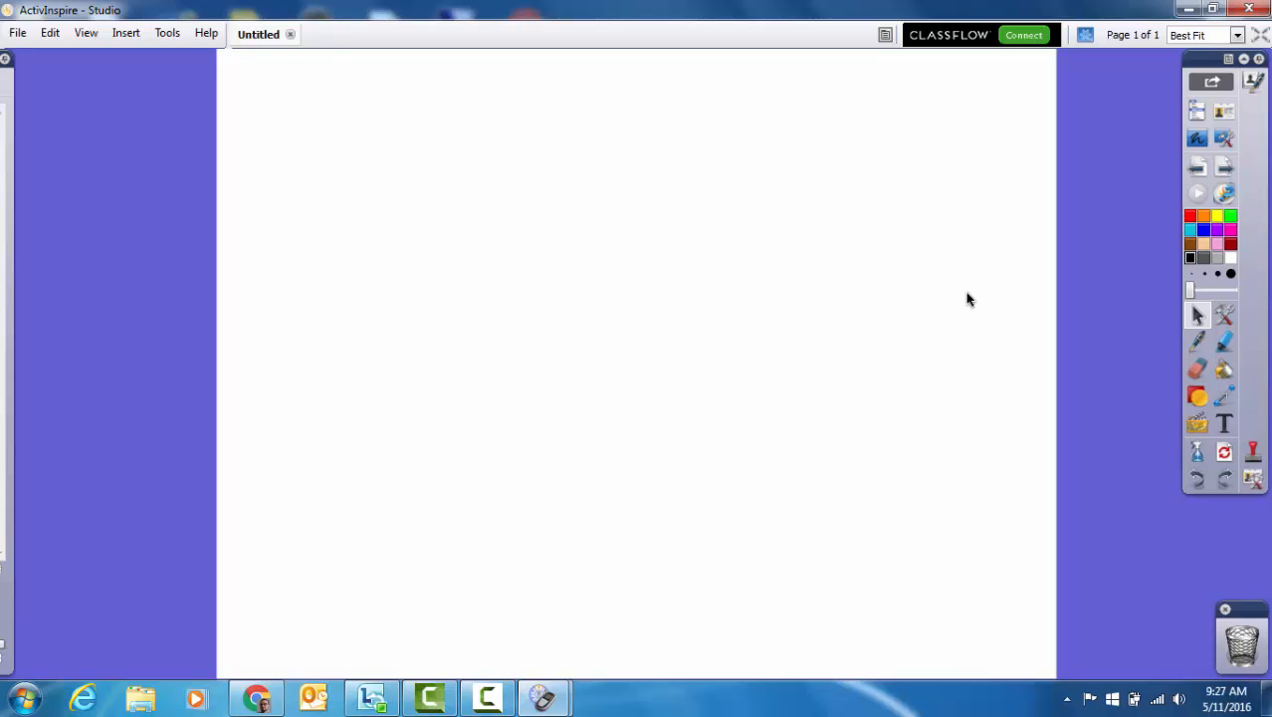
click(1257, 60)
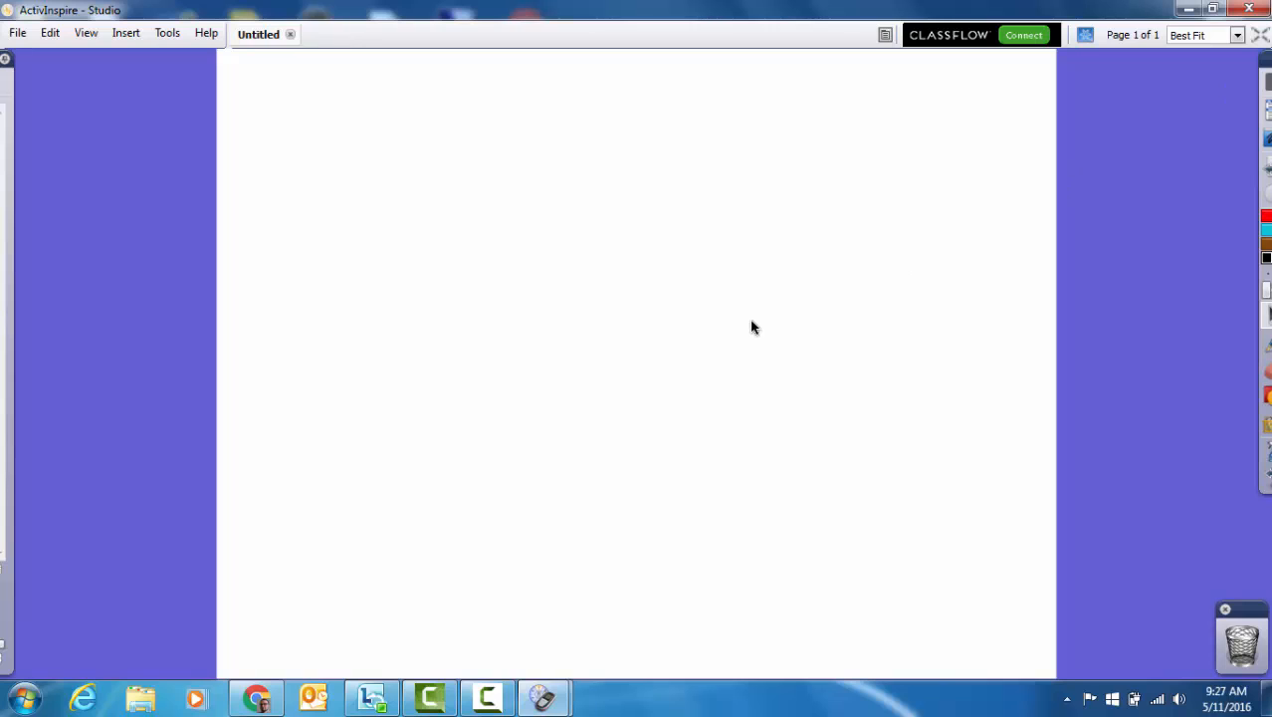
- Pin the main toolbox and the Page Browser so that both stay open in the workspace
mouse_move(1264, 166)
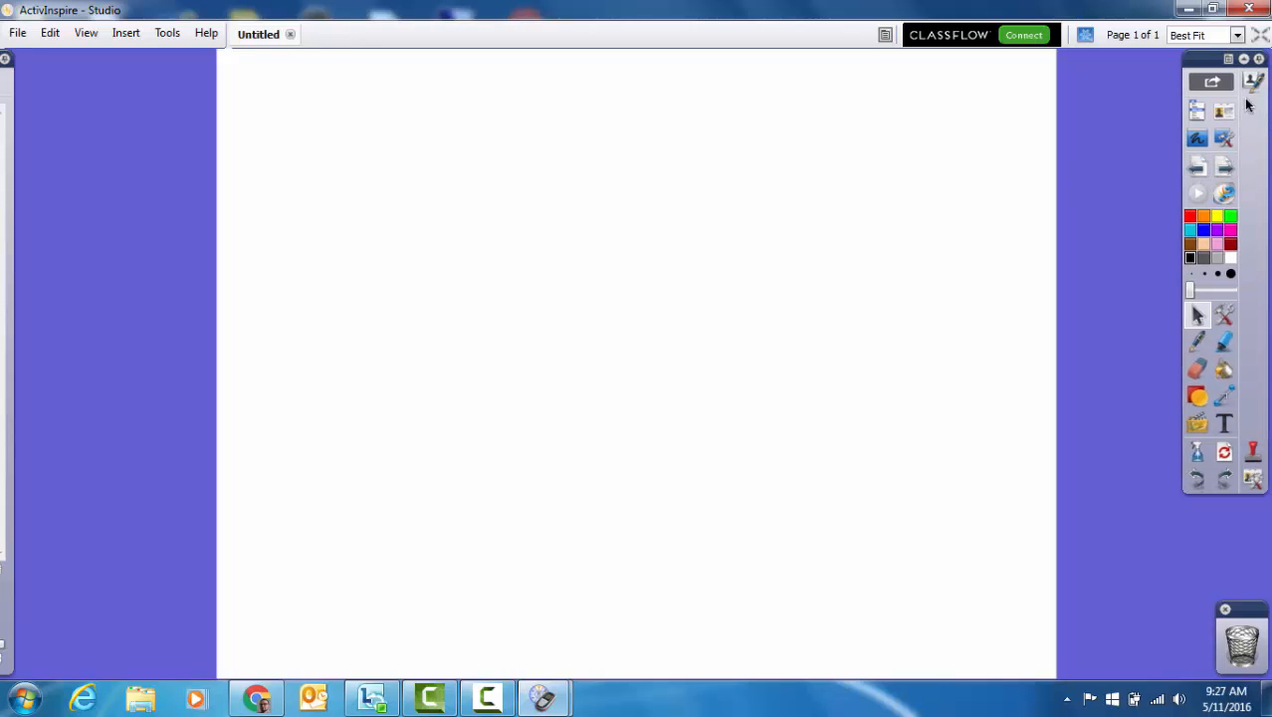
click(1259, 60)
mouse_move(6, 162)
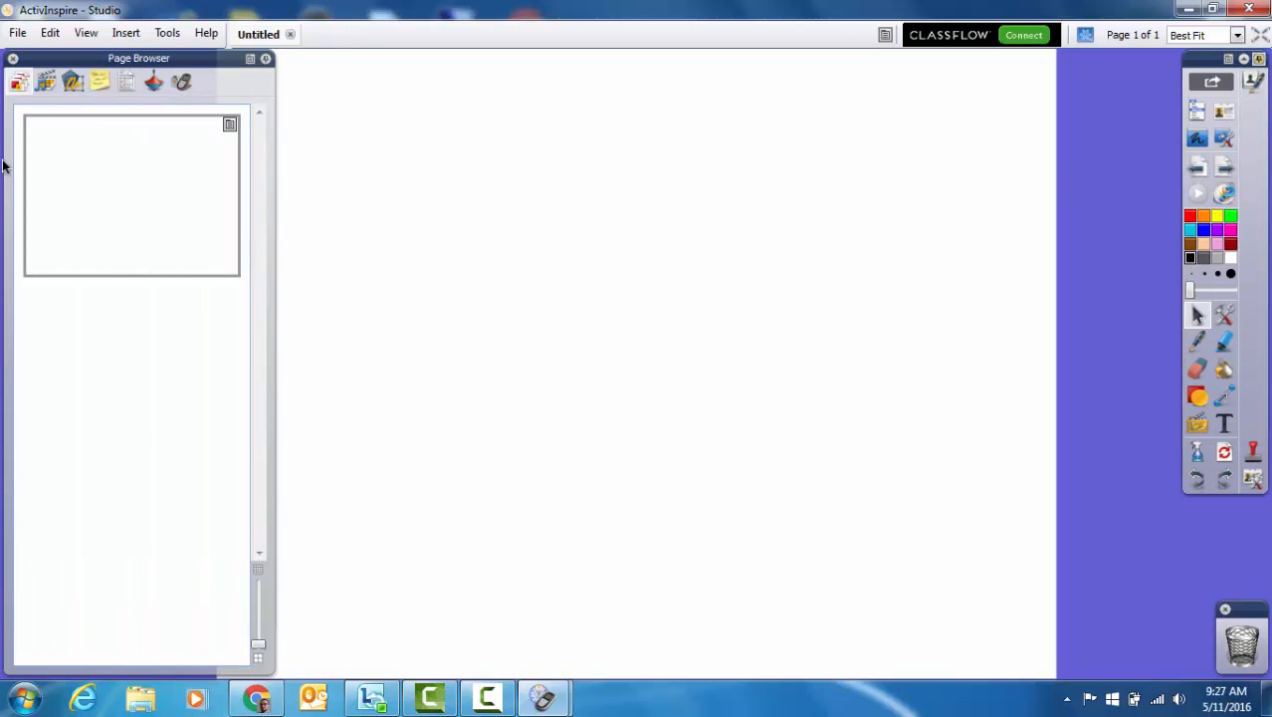
click(267, 58)
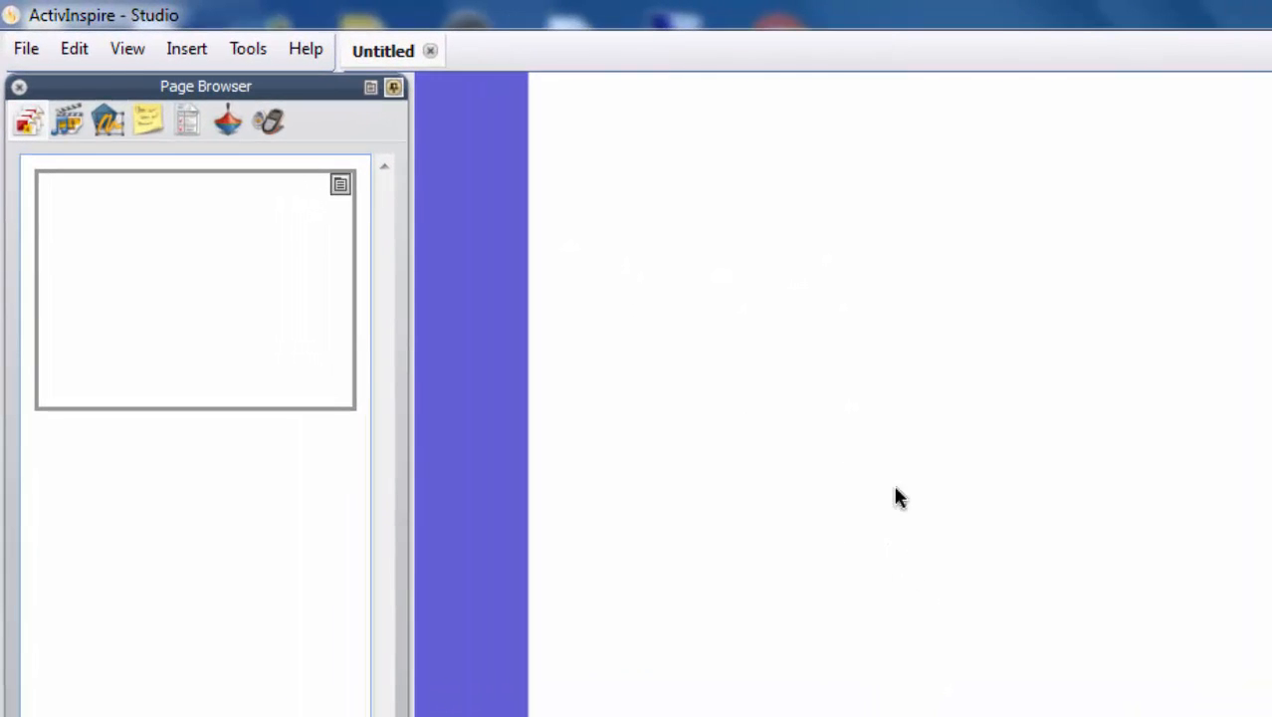
click(24, 55)
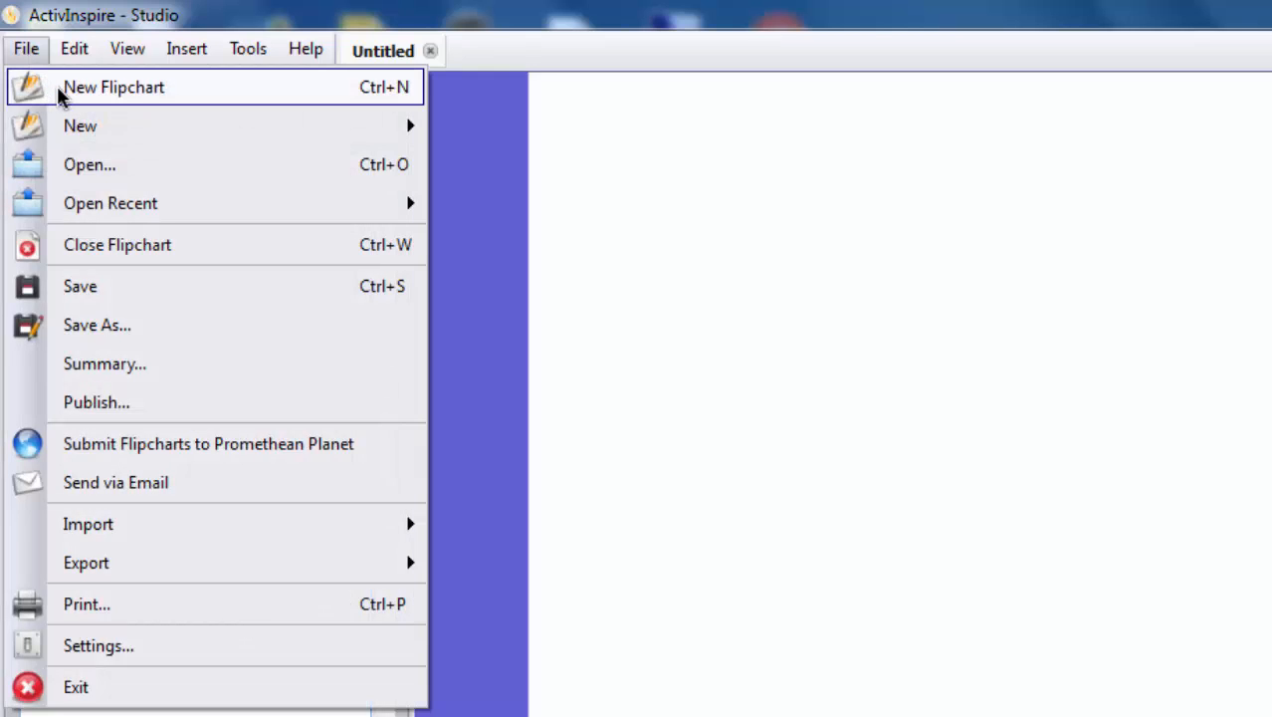
mouse_move(85, 132)
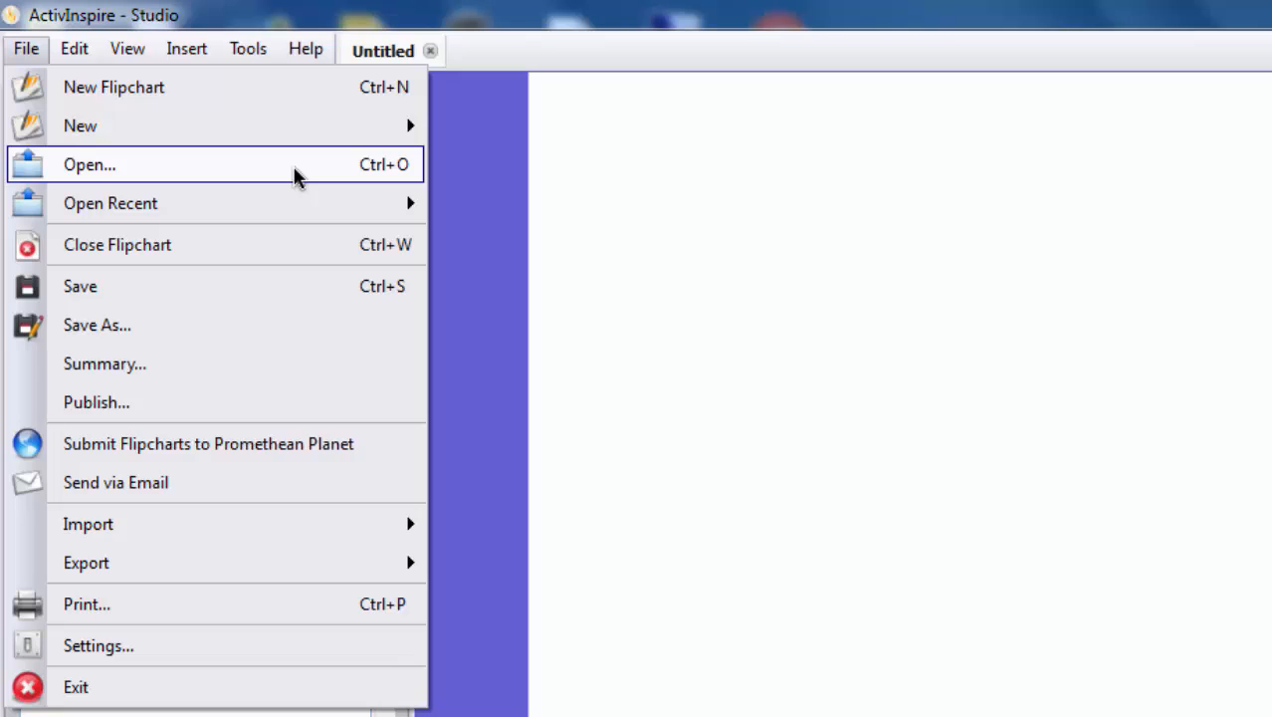
mouse_move(293, 217)
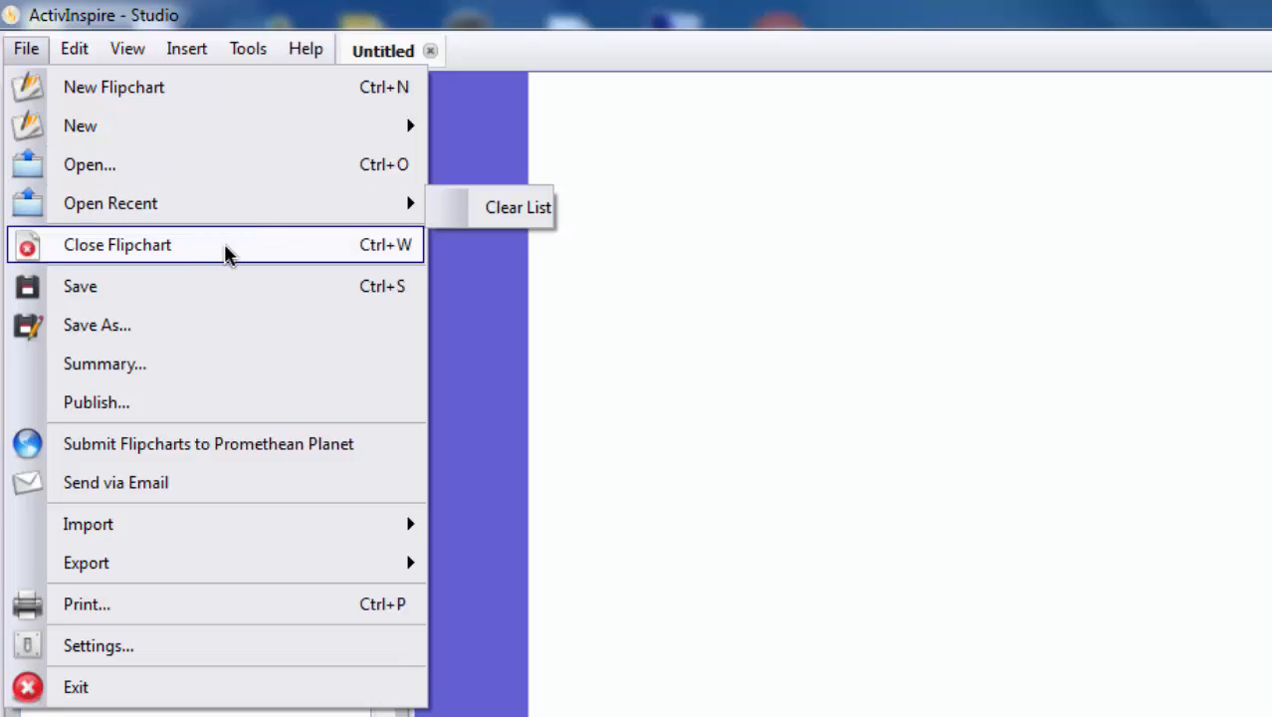
click(636, 156)
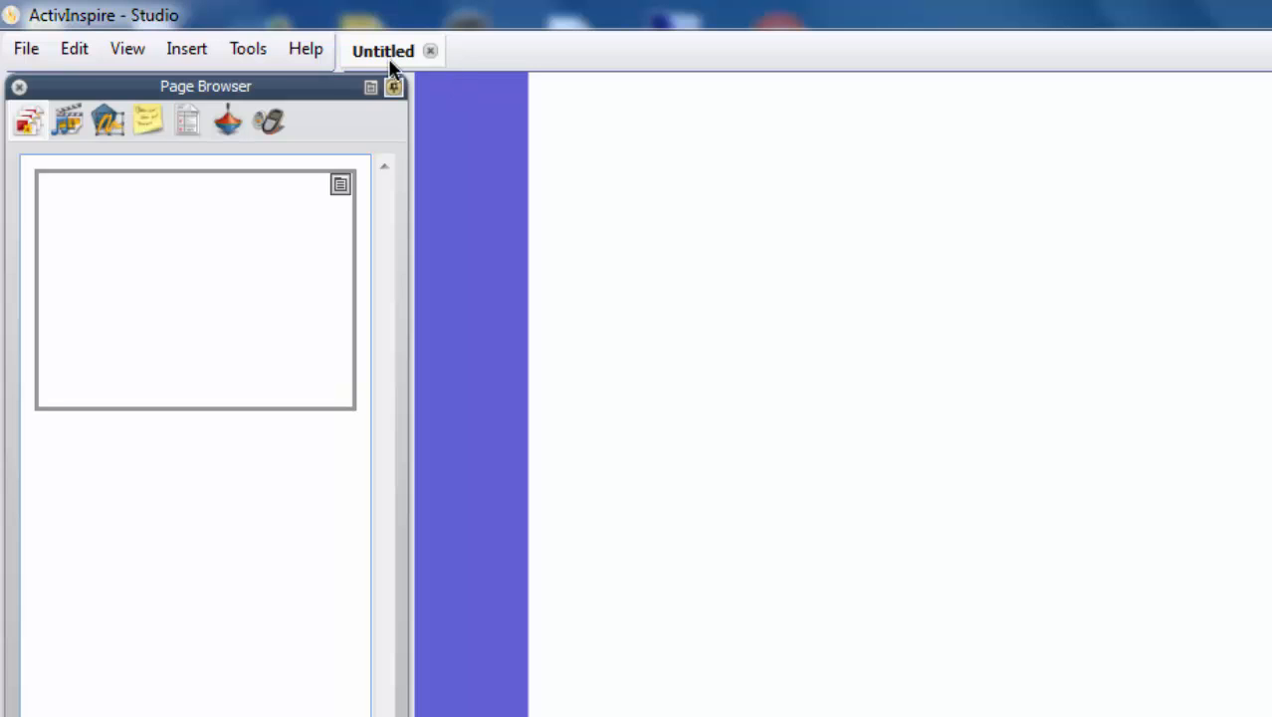
- Start saving the flipchart under a new name, with the Documents library as its location
click(27, 49)
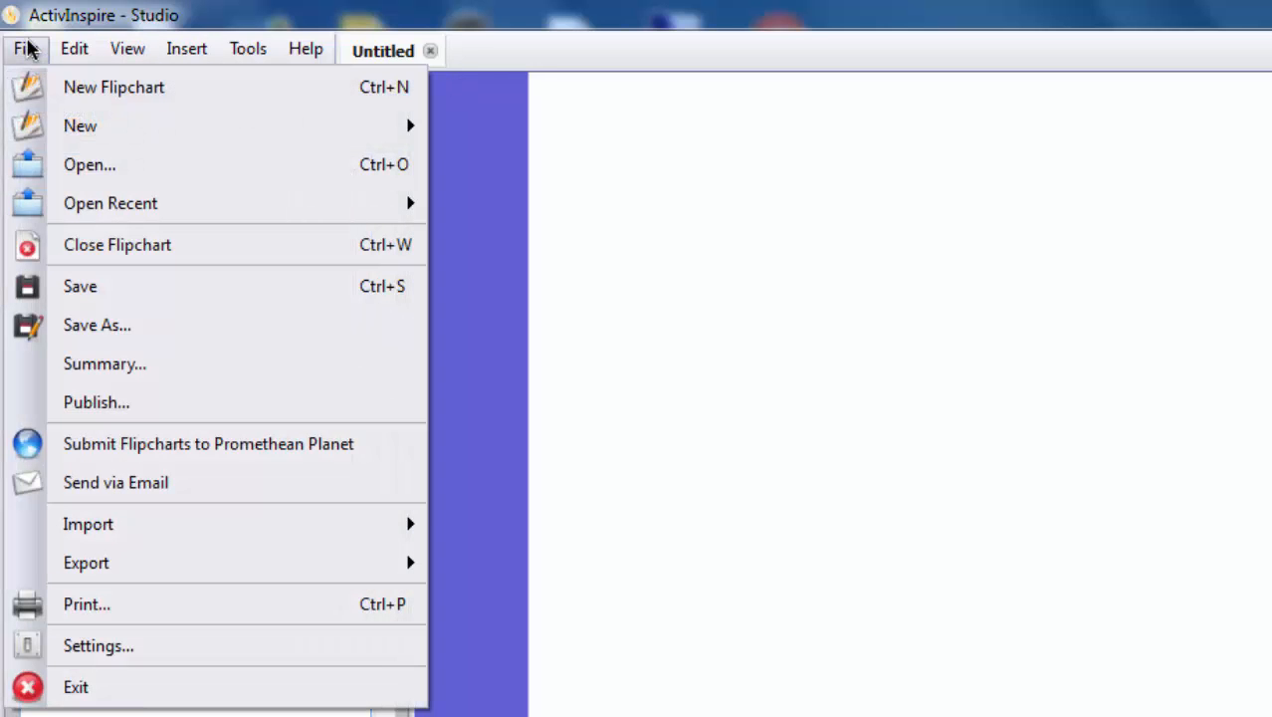
click(82, 326)
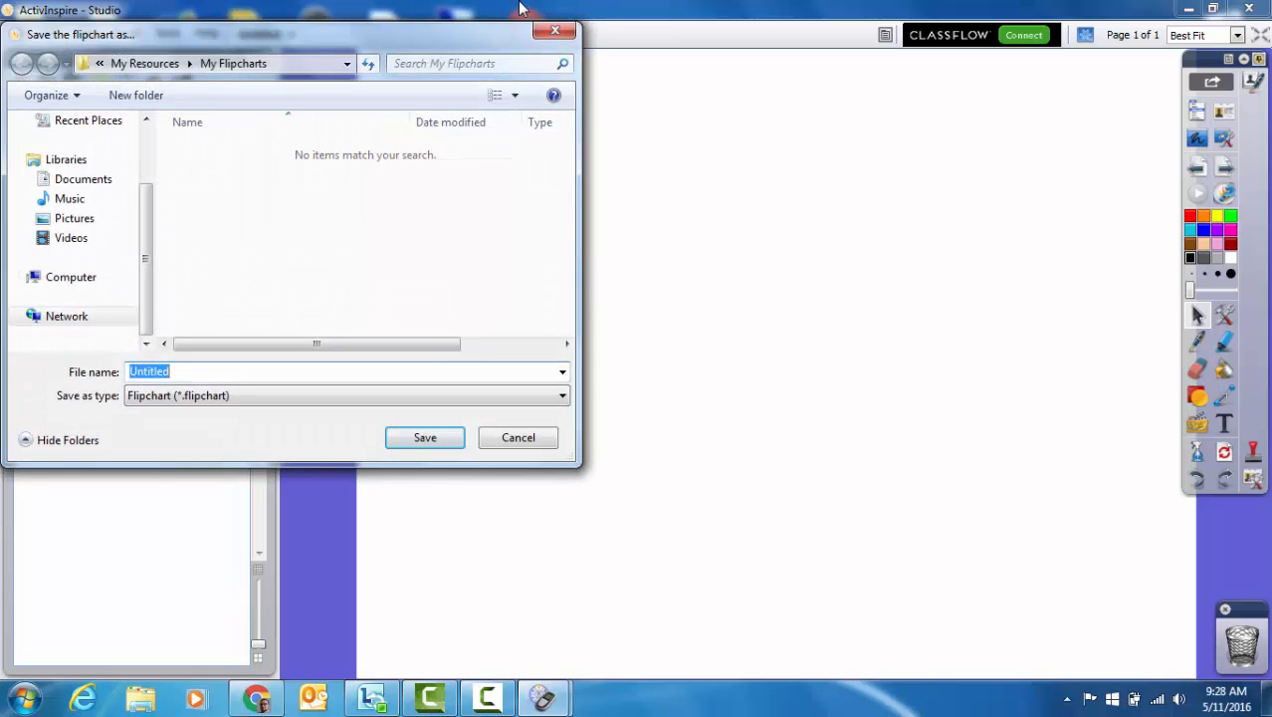
click(82, 180)
double_click(199, 370)
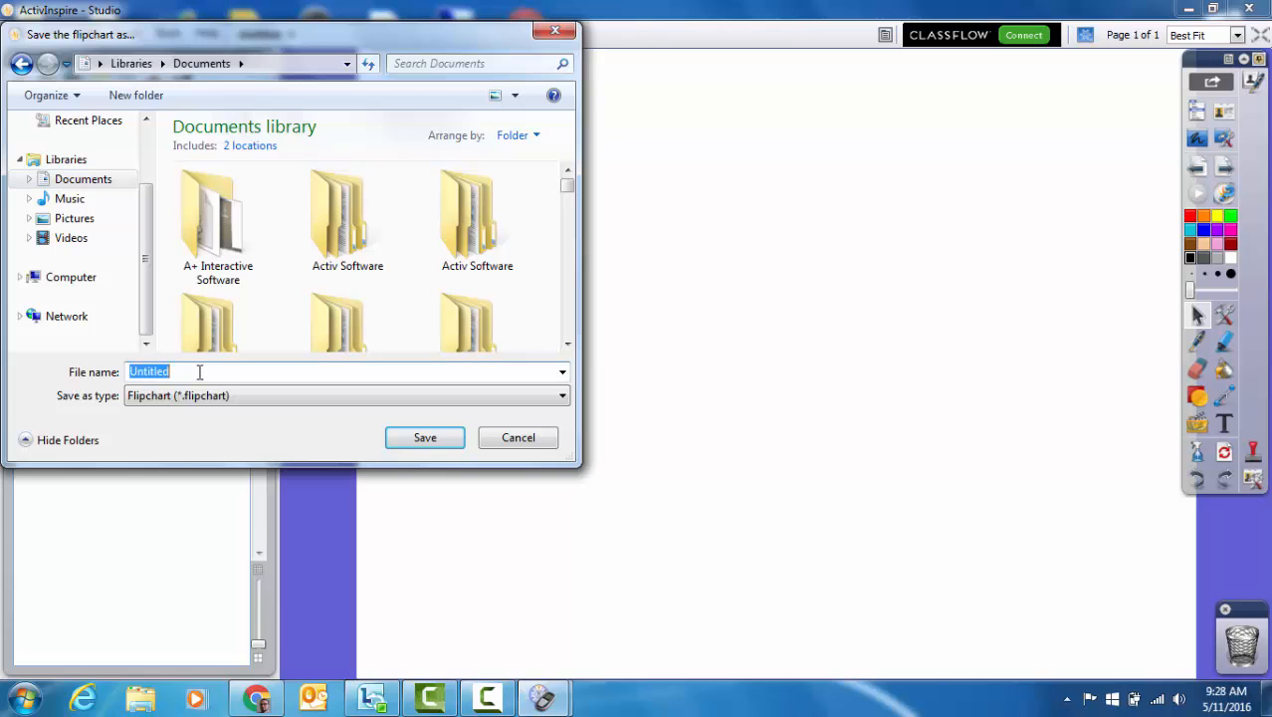
text(Promethean)
key(BackSpace)
key(BackSpace)
key(BackSpace)
key(BackSpace)
key(BackSpace)
key(BackSpace)
key(BackSpace)
key(BackSpace)
key(BackSpace)
key(BackSpace)
key(BackSpace)
- Name the flipchart "Activinspire Screencast" and save it
text(ActivInspire )
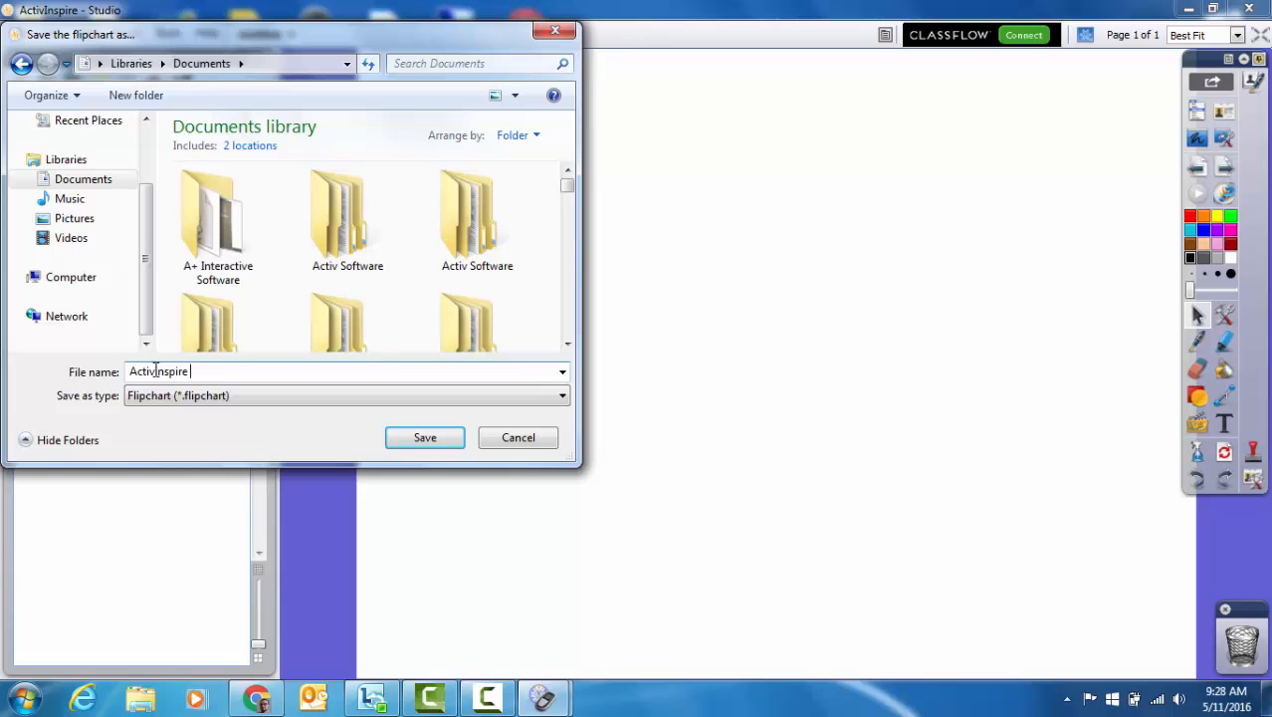
text(Screencast)
key(Return)
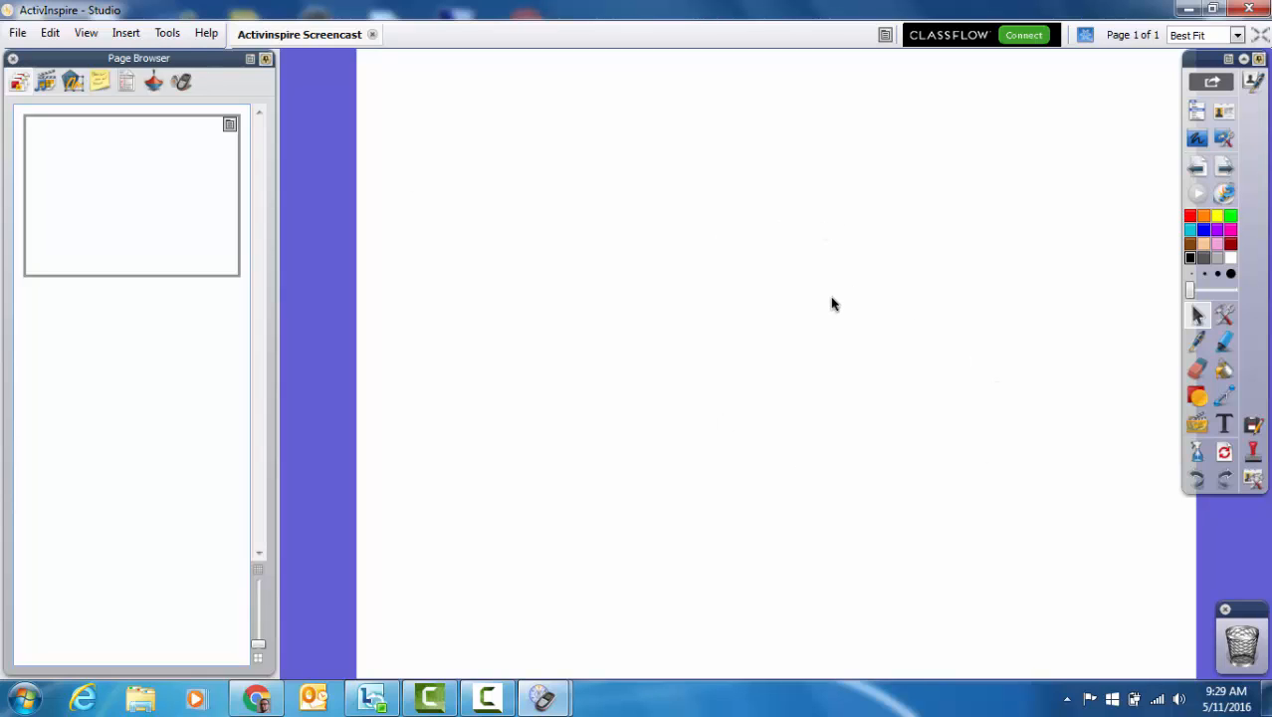
- Review the file commands for the flipchart, including the available import and export formats
click(20, 36)
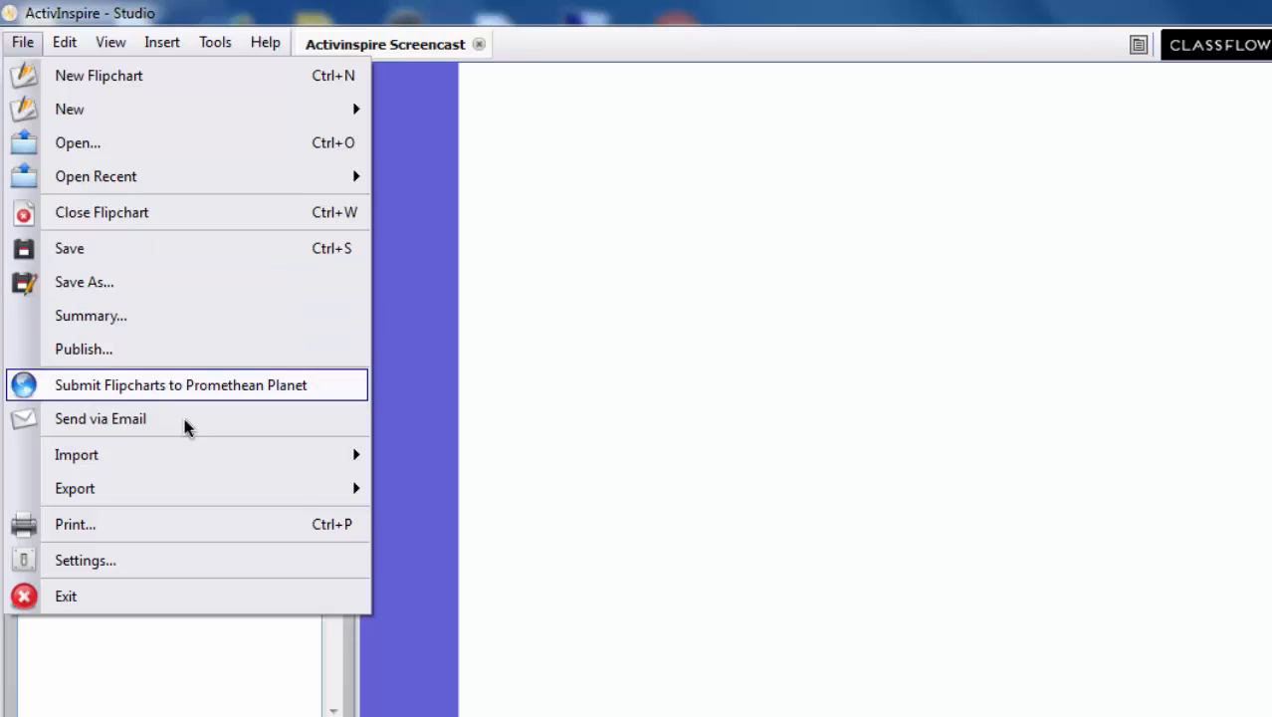
mouse_move(227, 454)
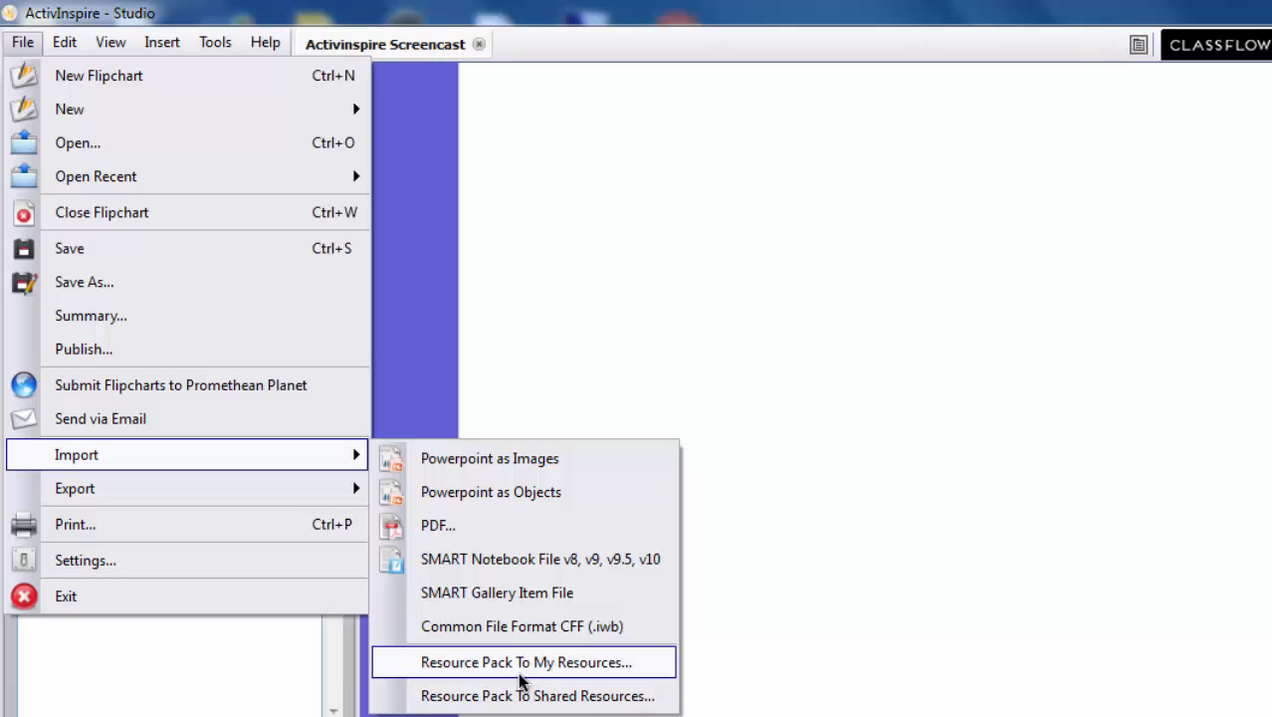
click(768, 516)
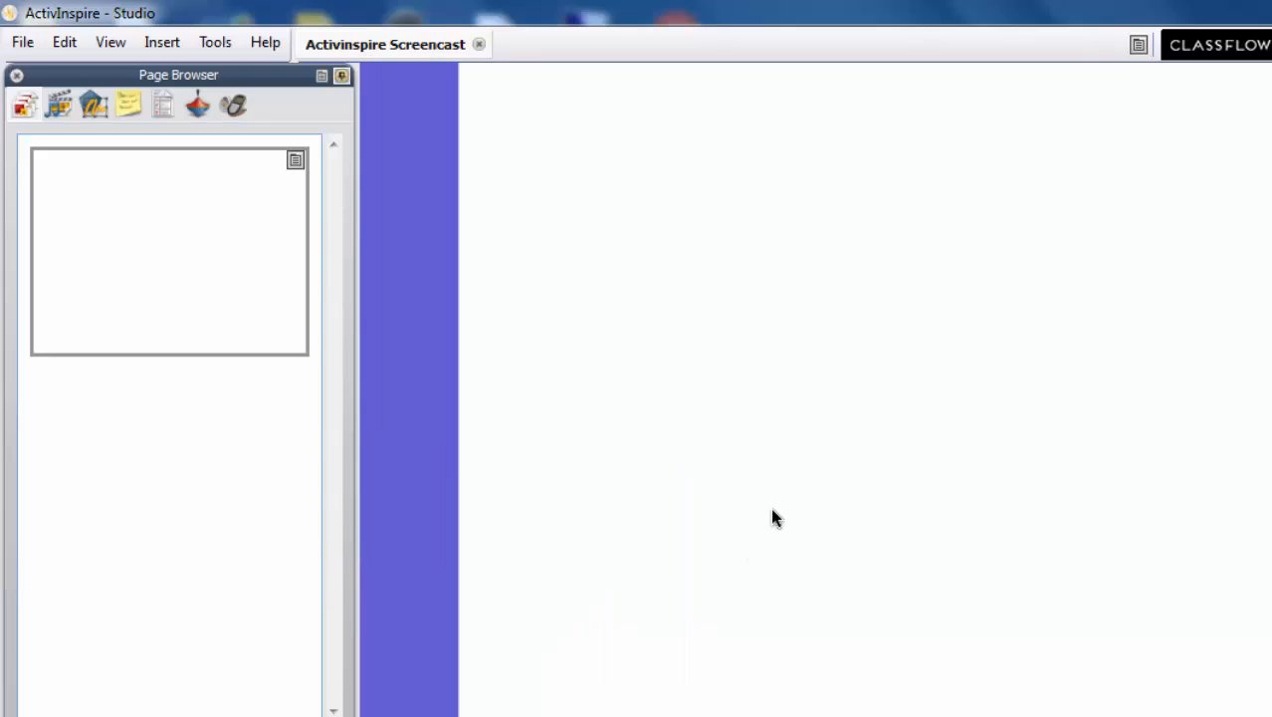
click(21, 42)
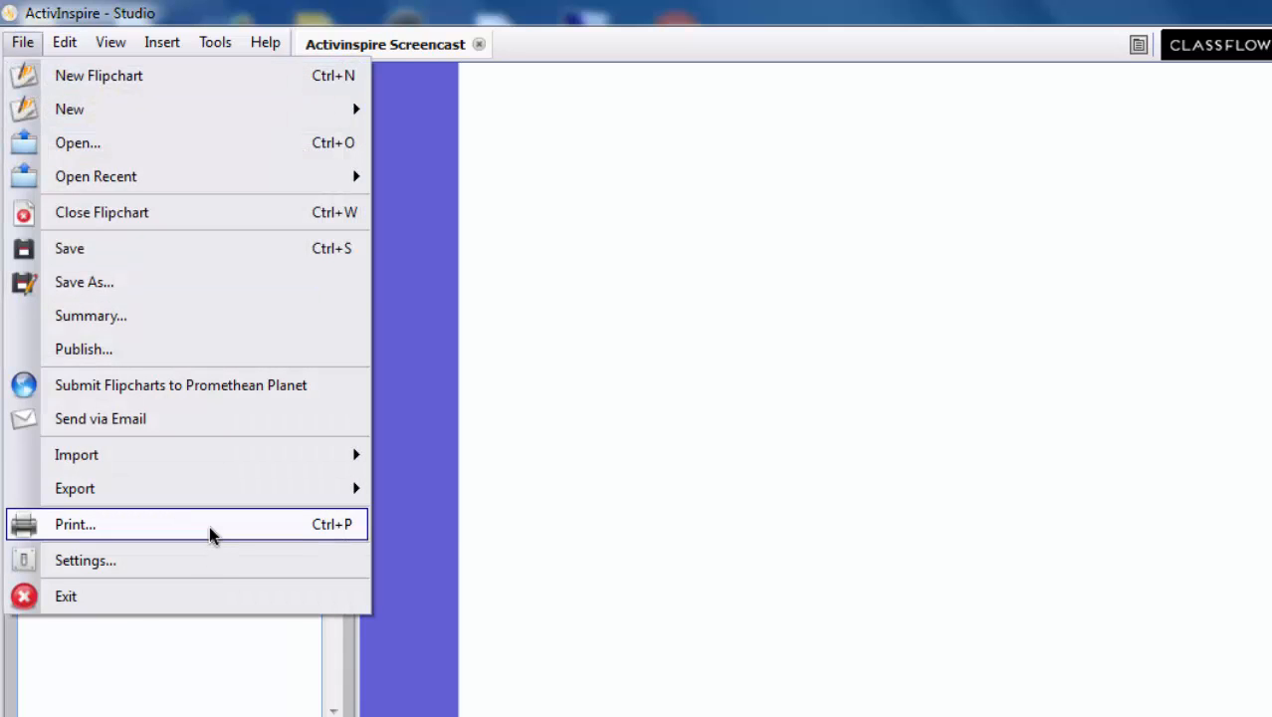
mouse_move(227, 505)
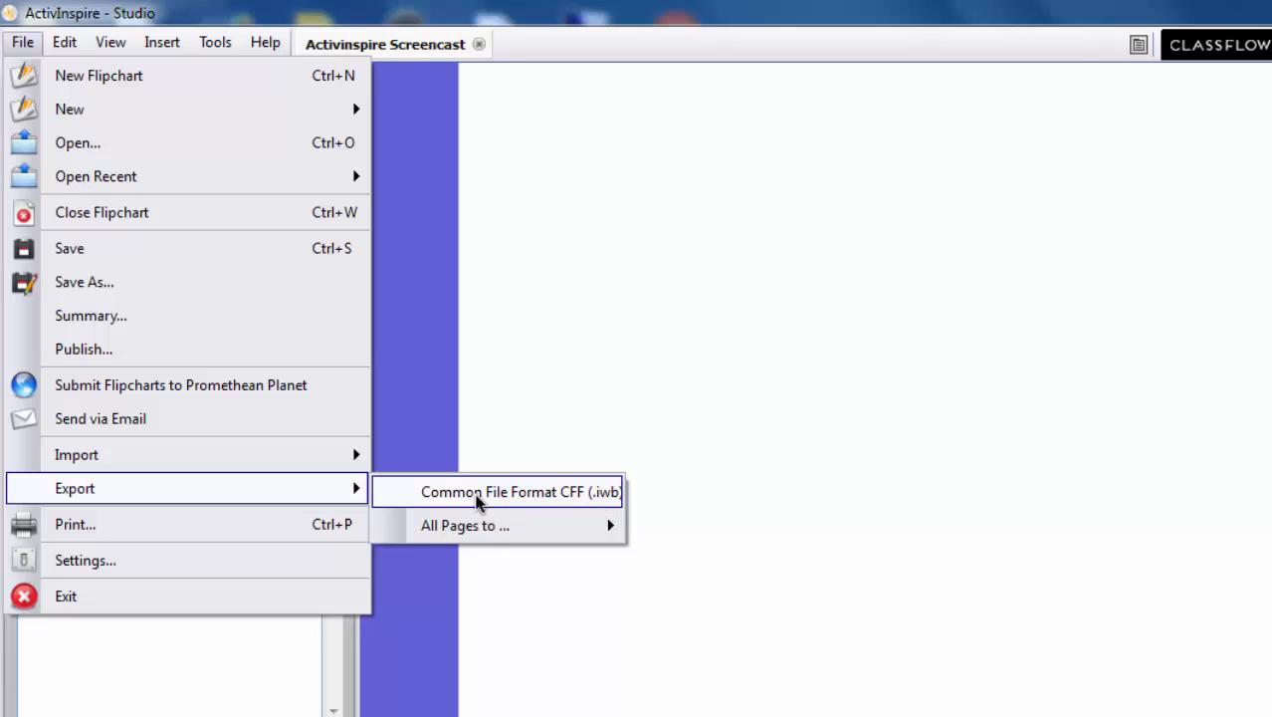
- Review the editing commands and compare their Clear options with those in the main toolbox
mouse_move(57, 44)
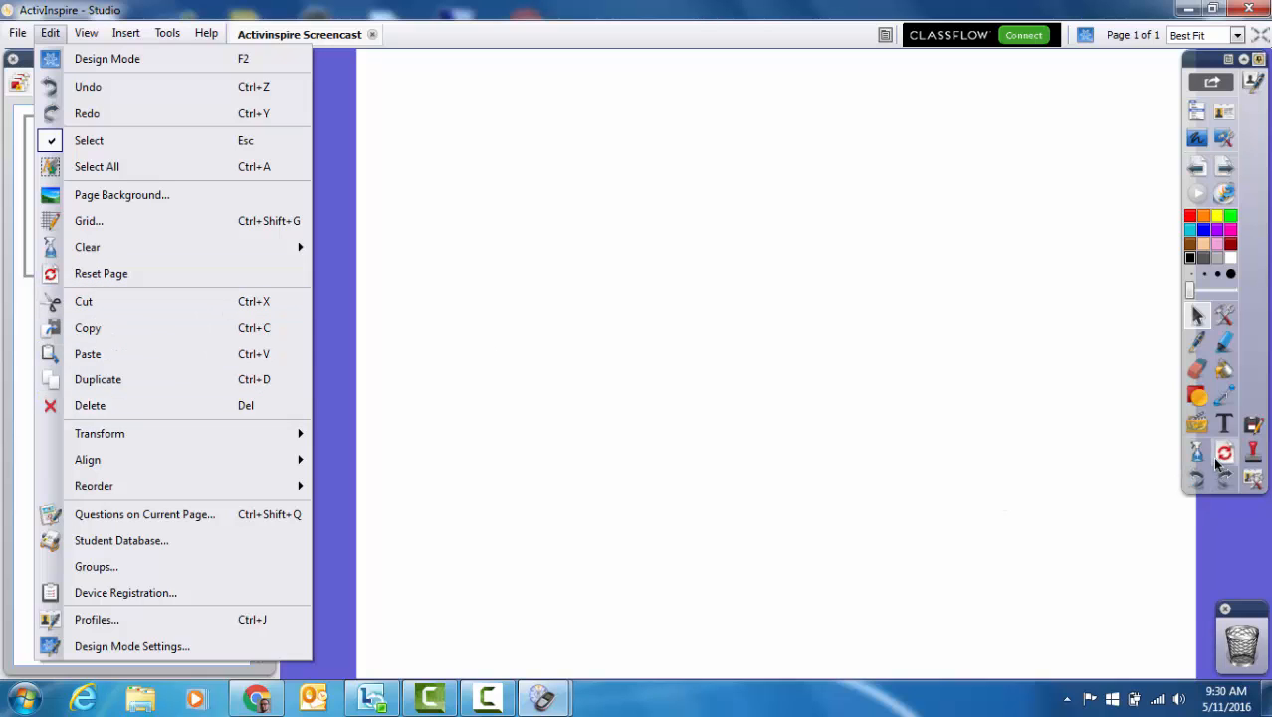
mouse_move(102, 257)
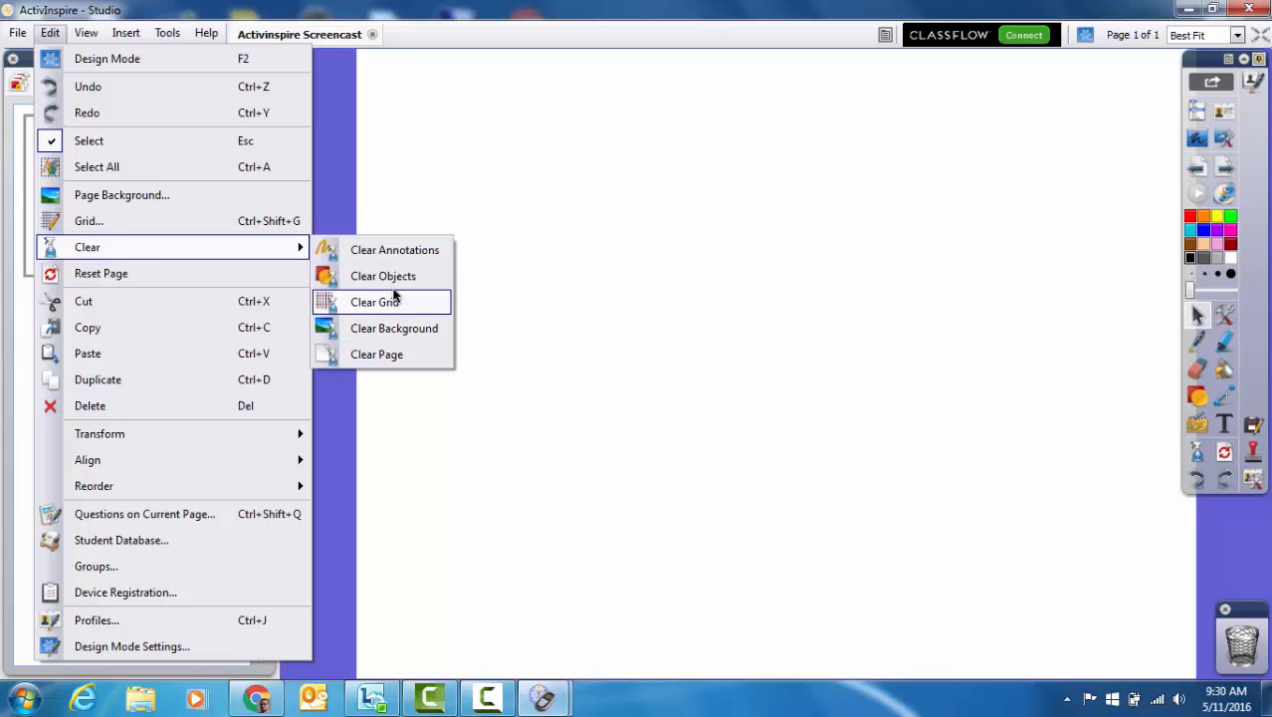
click(1193, 451)
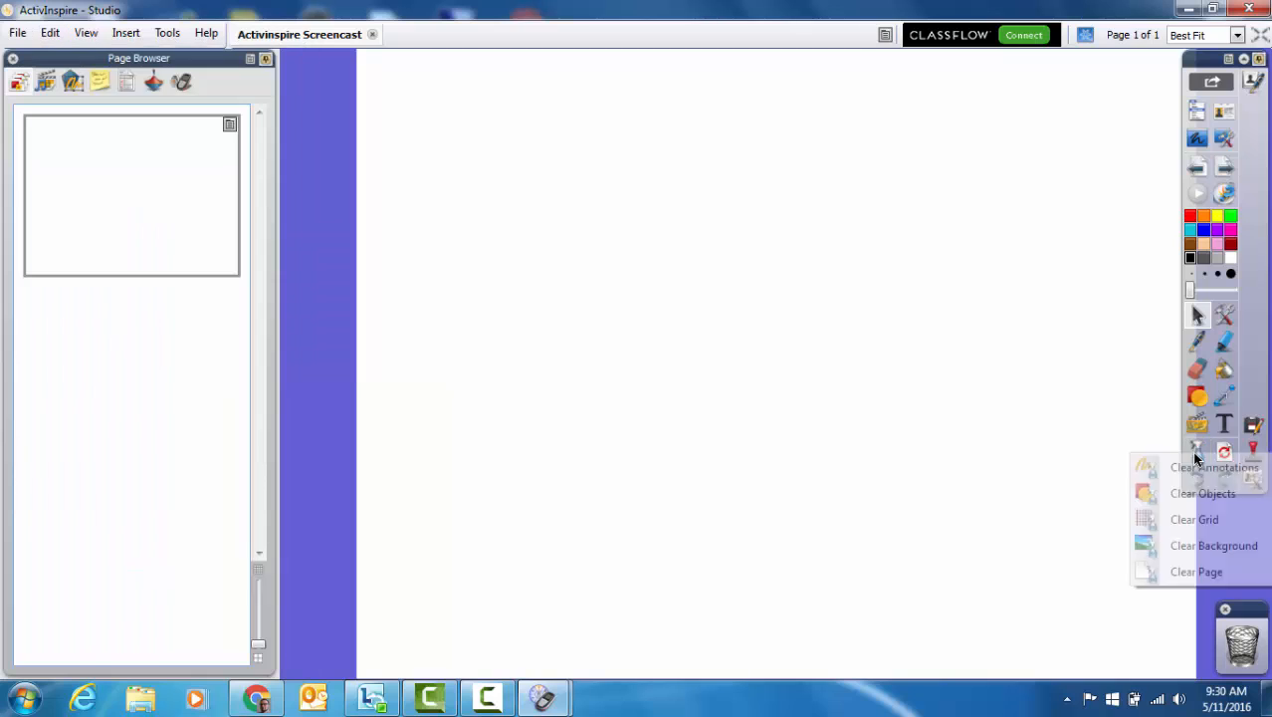
click(1115, 414)
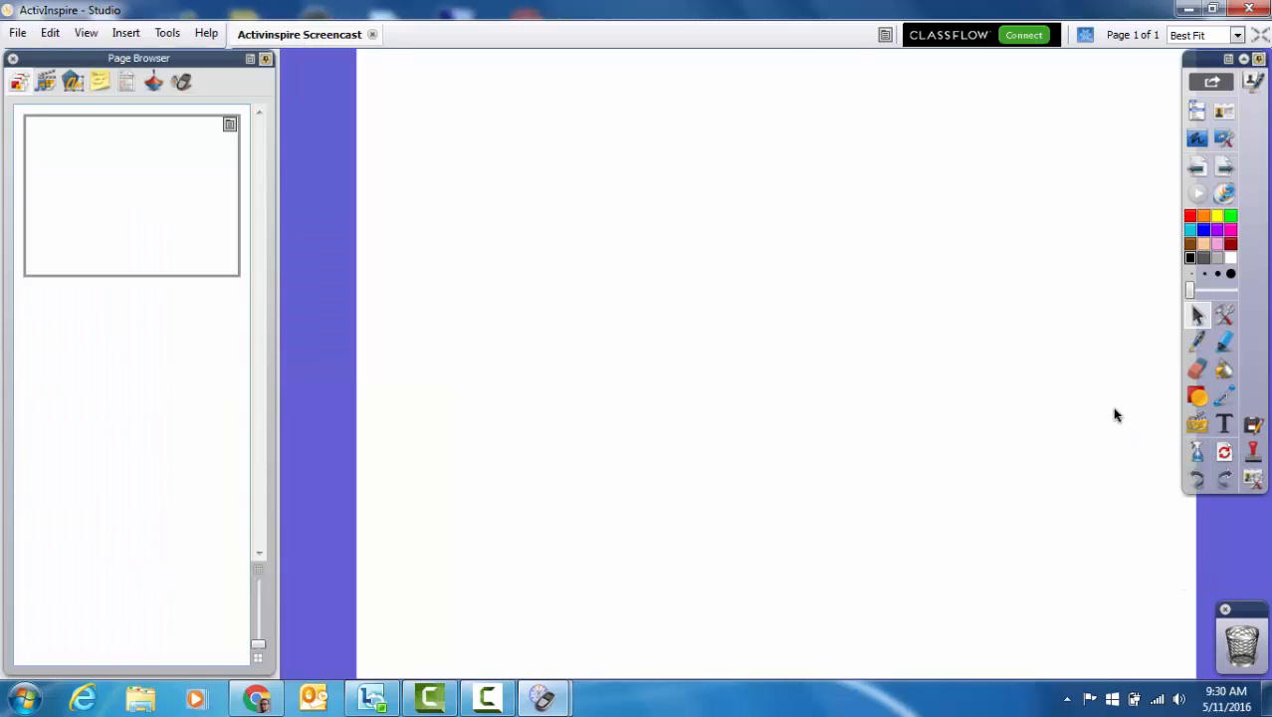
click(51, 34)
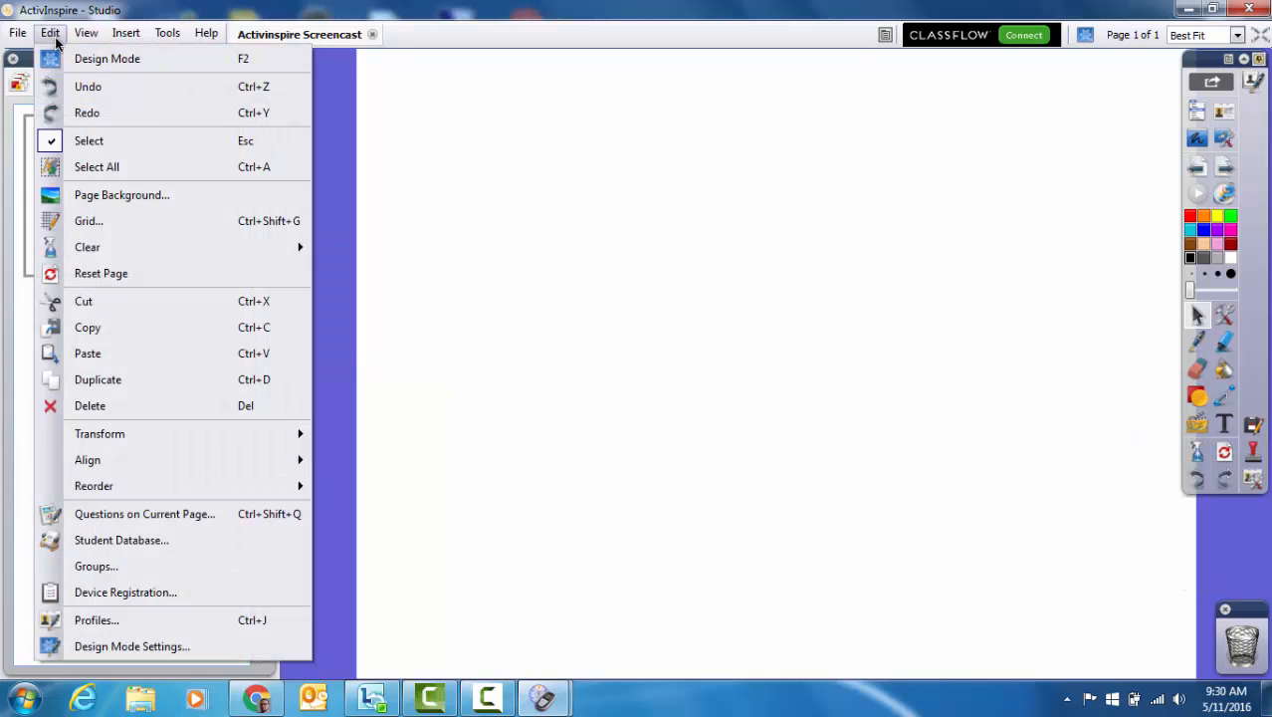
- Review the available view, insert, tool and help commands, including the link types that can be inserted
mouse_move(86, 34)
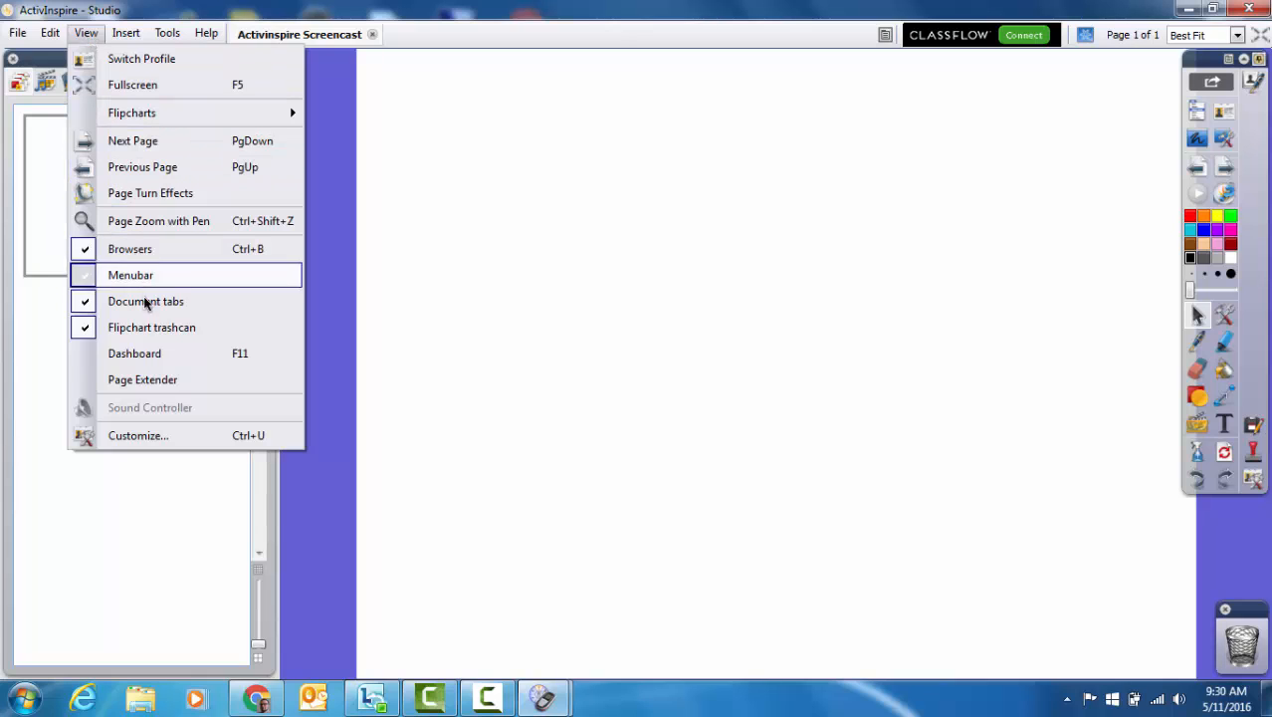
mouse_move(124, 36)
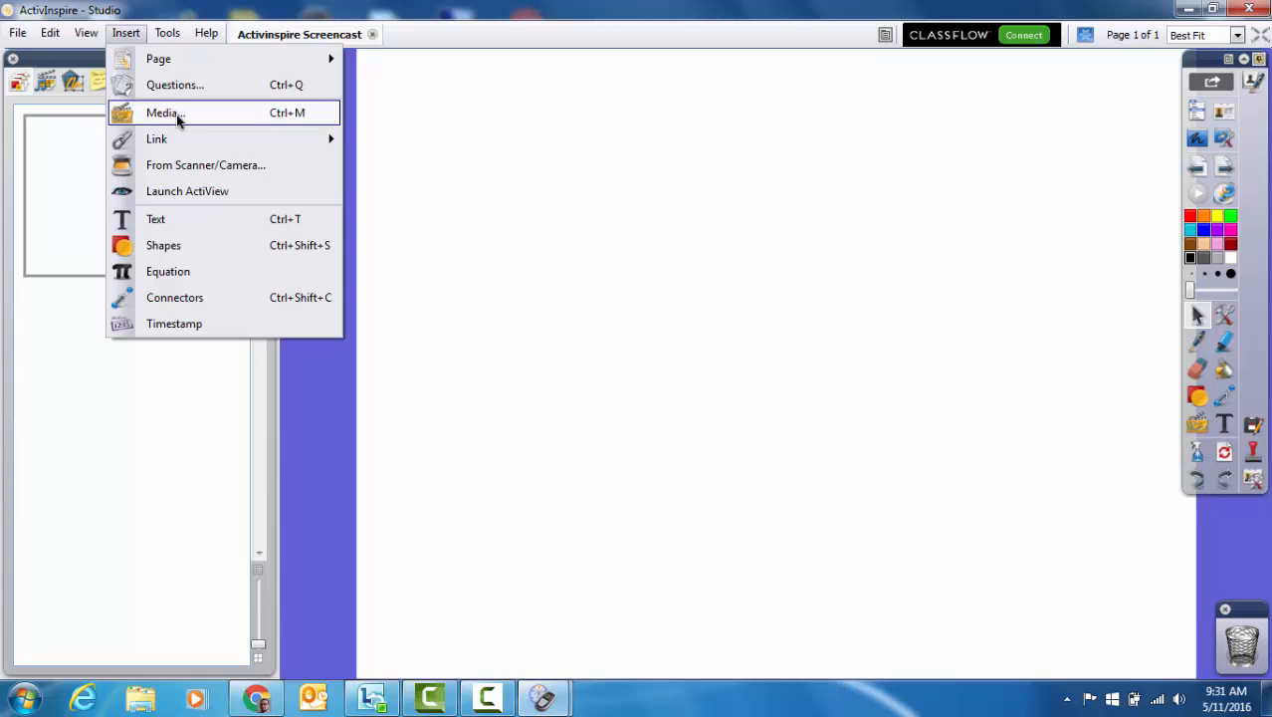
mouse_move(192, 138)
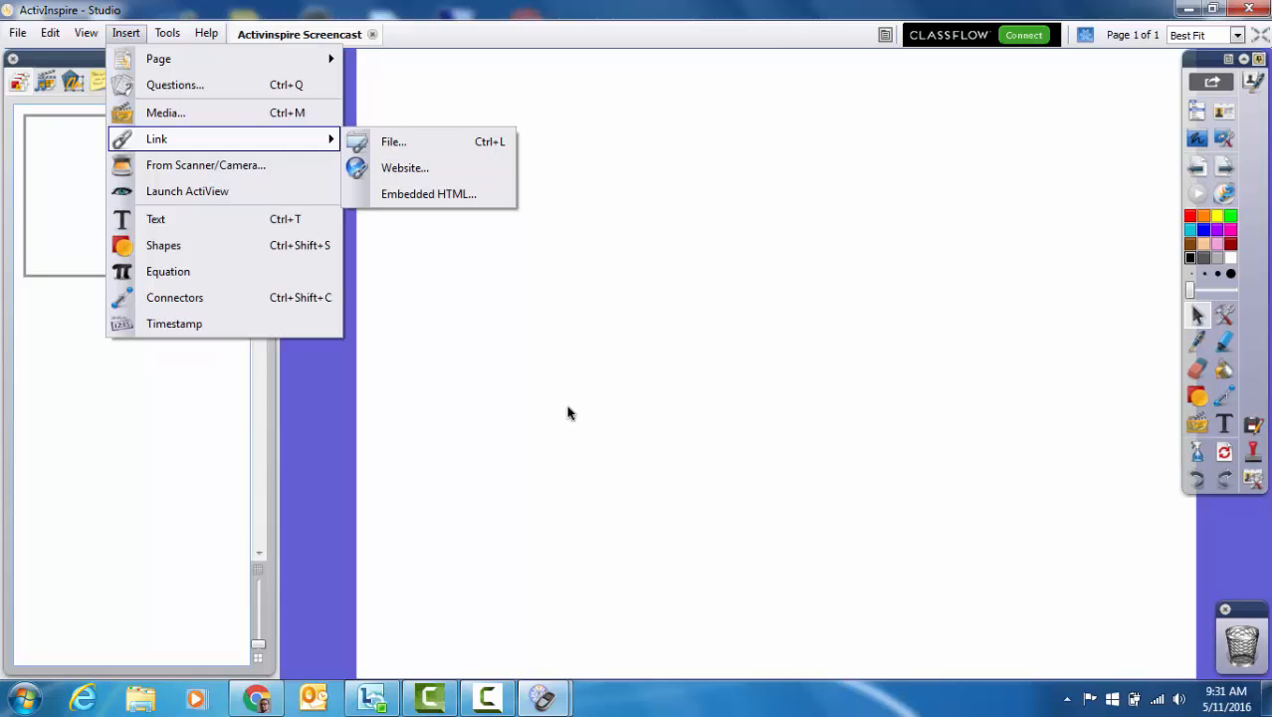
mouse_move(171, 33)
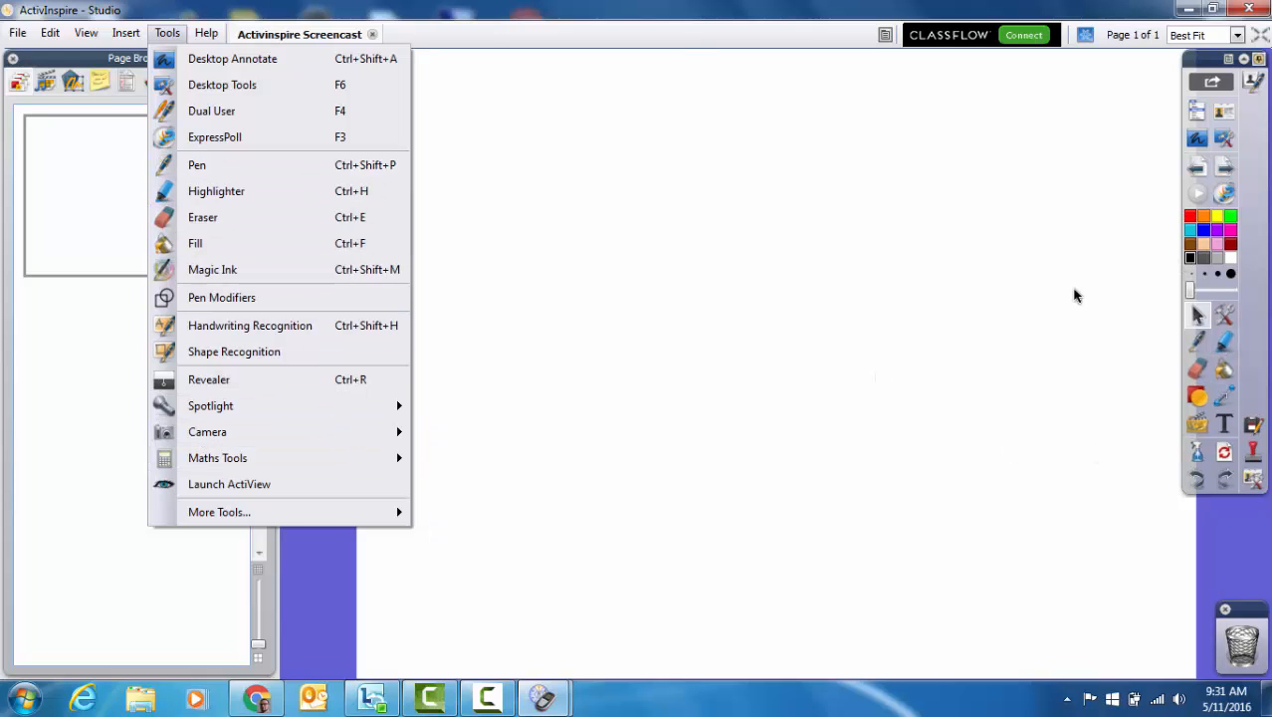
click(808, 302)
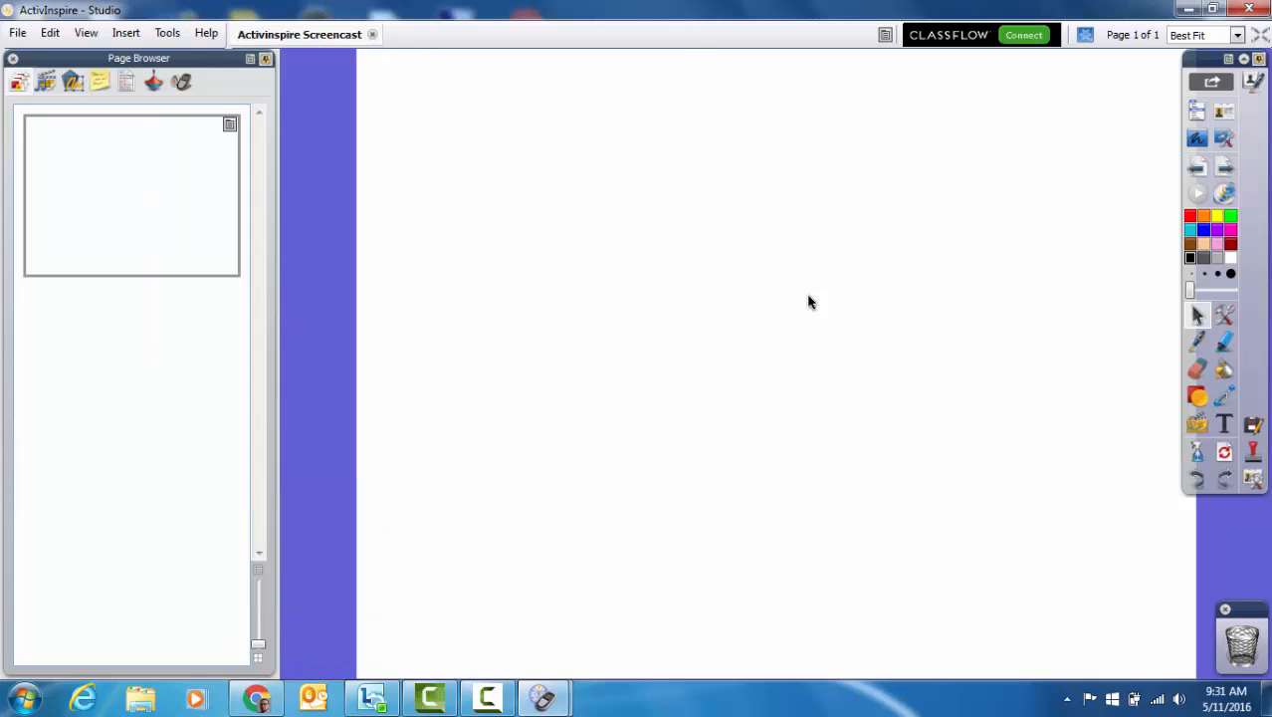
click(203, 35)
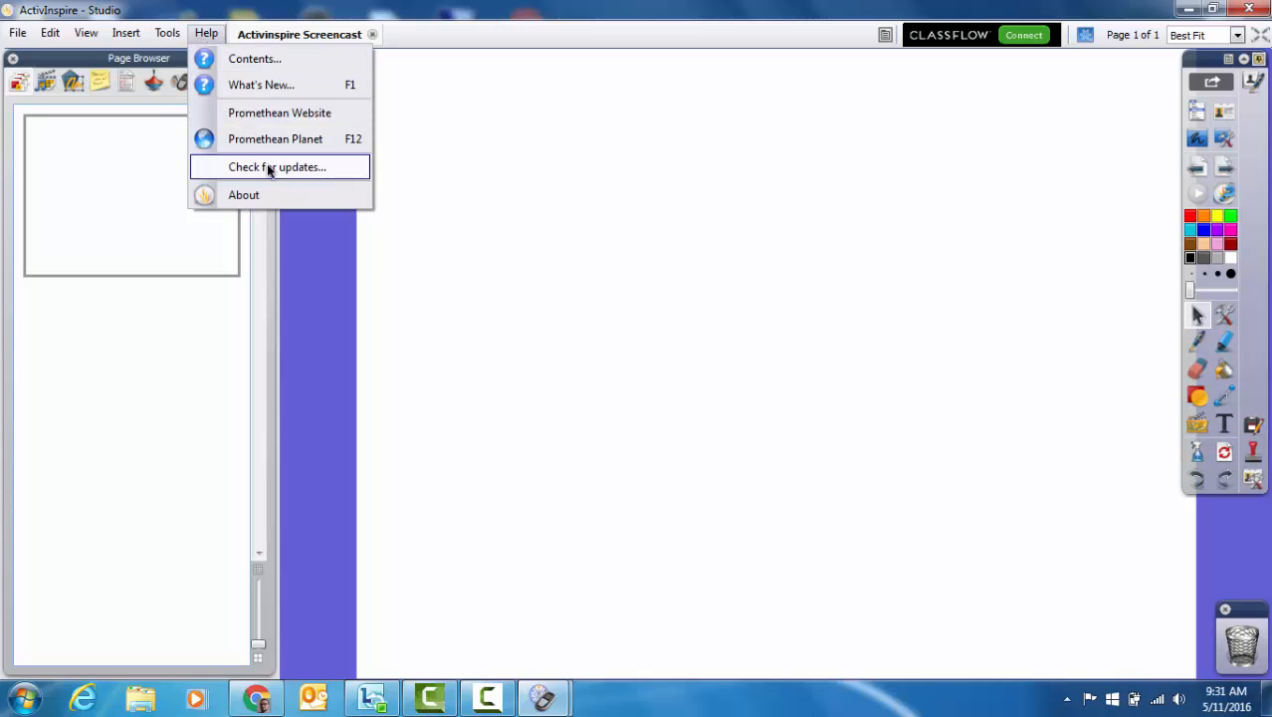
click(488, 156)
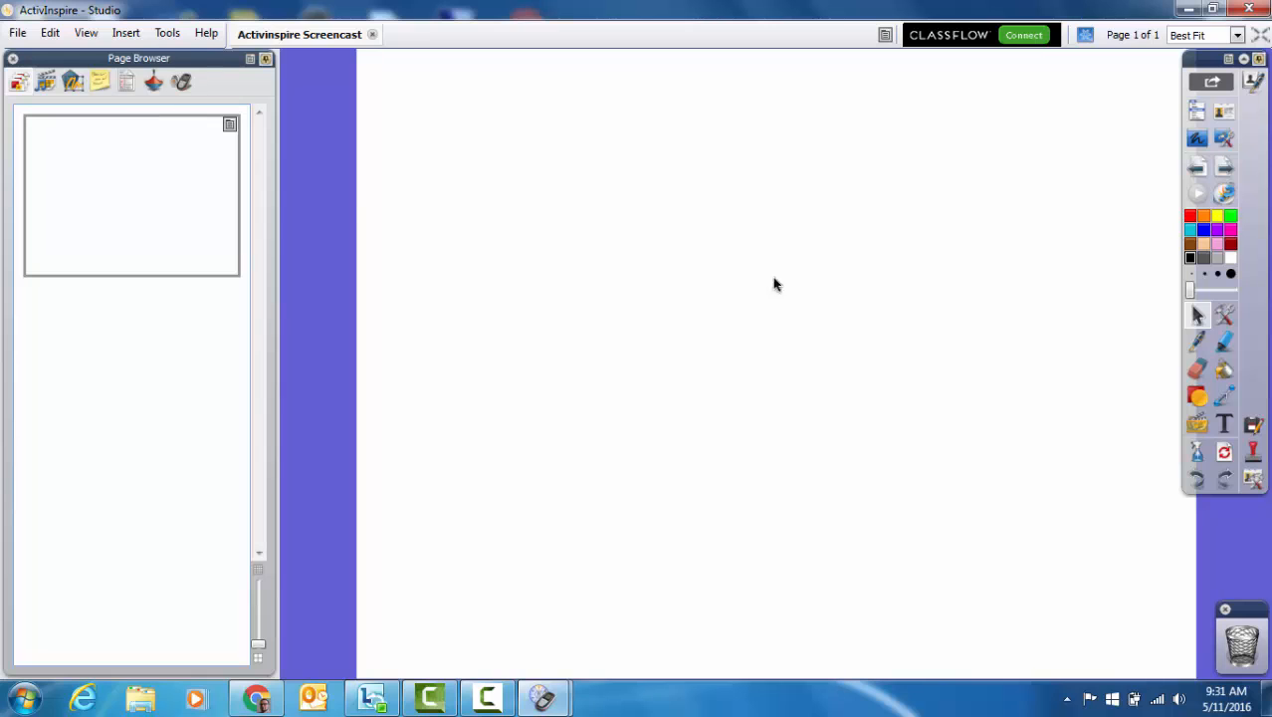
- Move the main toolbox beside the Page Browser and view its command list in the Edit Profiles dialog
drag(1199, 56, 377, 47)
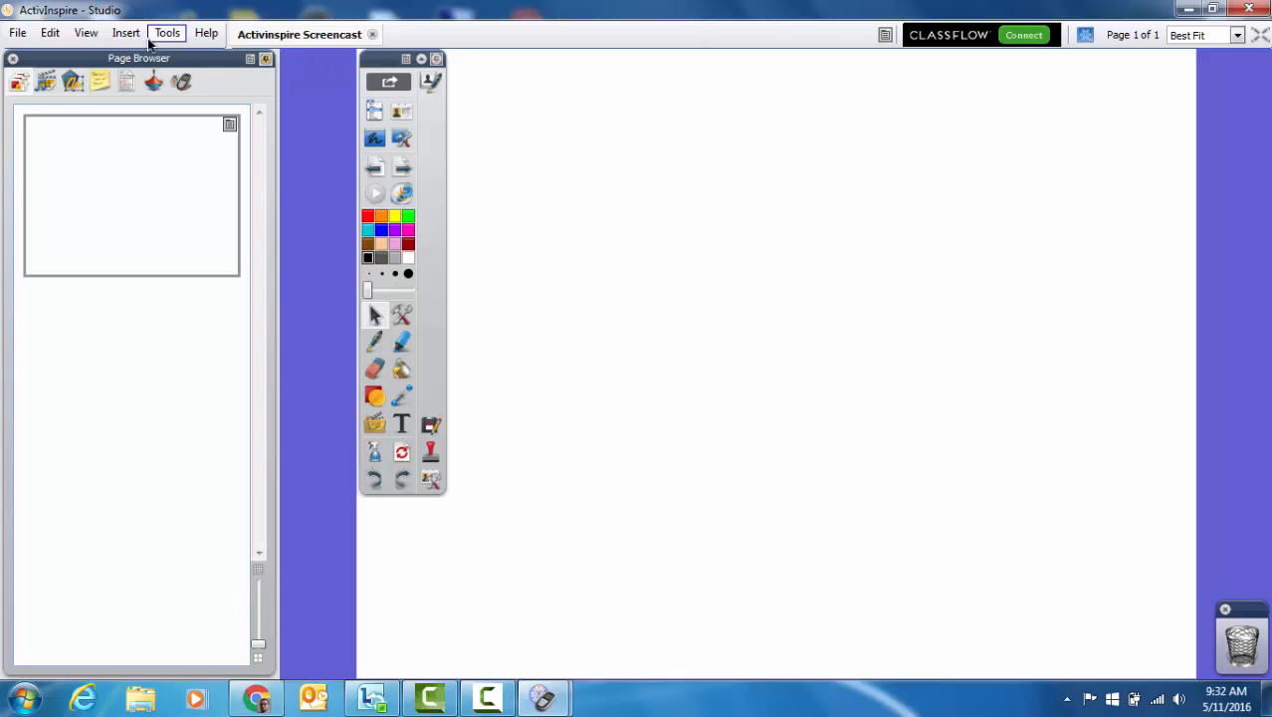
click(49, 34)
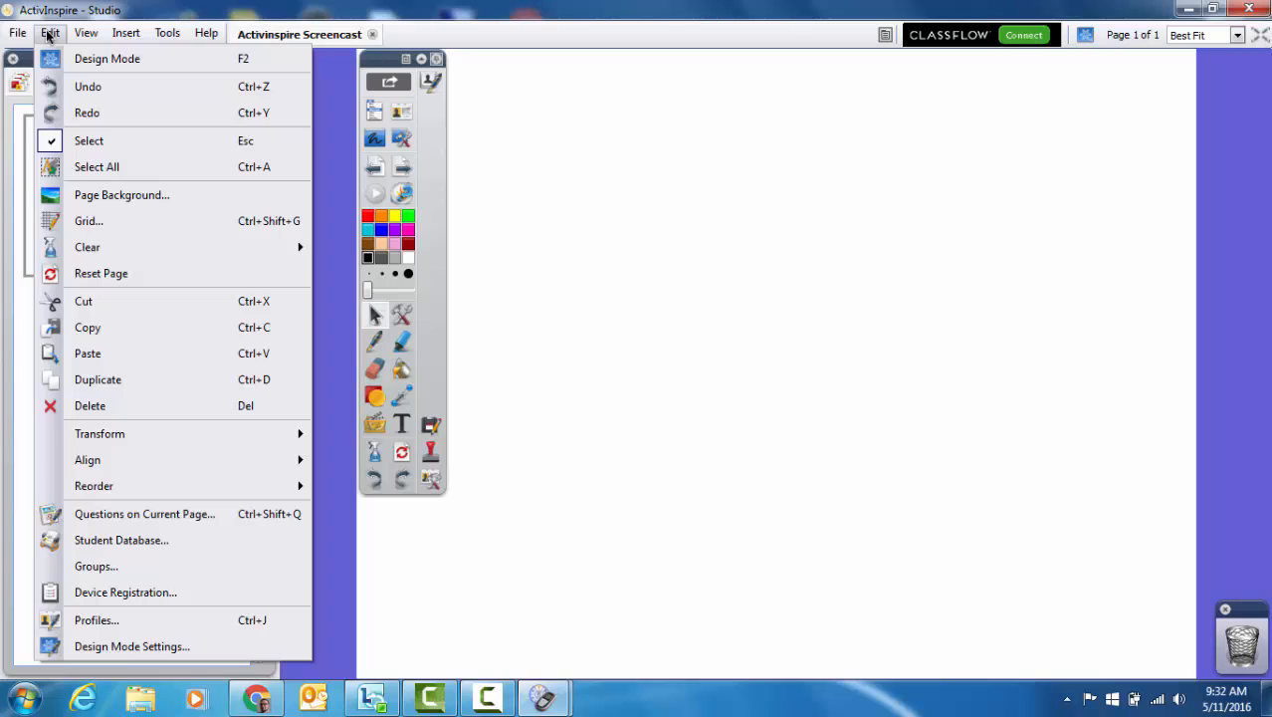
mouse_move(84, 34)
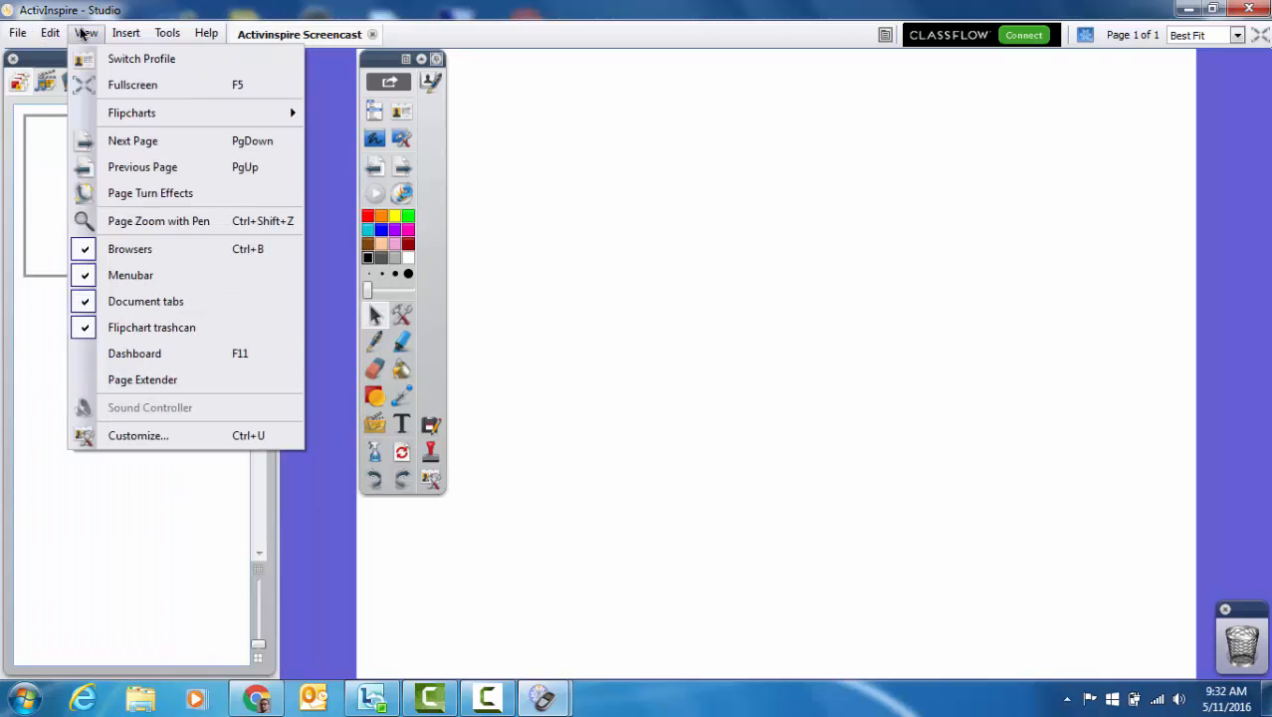
click(137, 438)
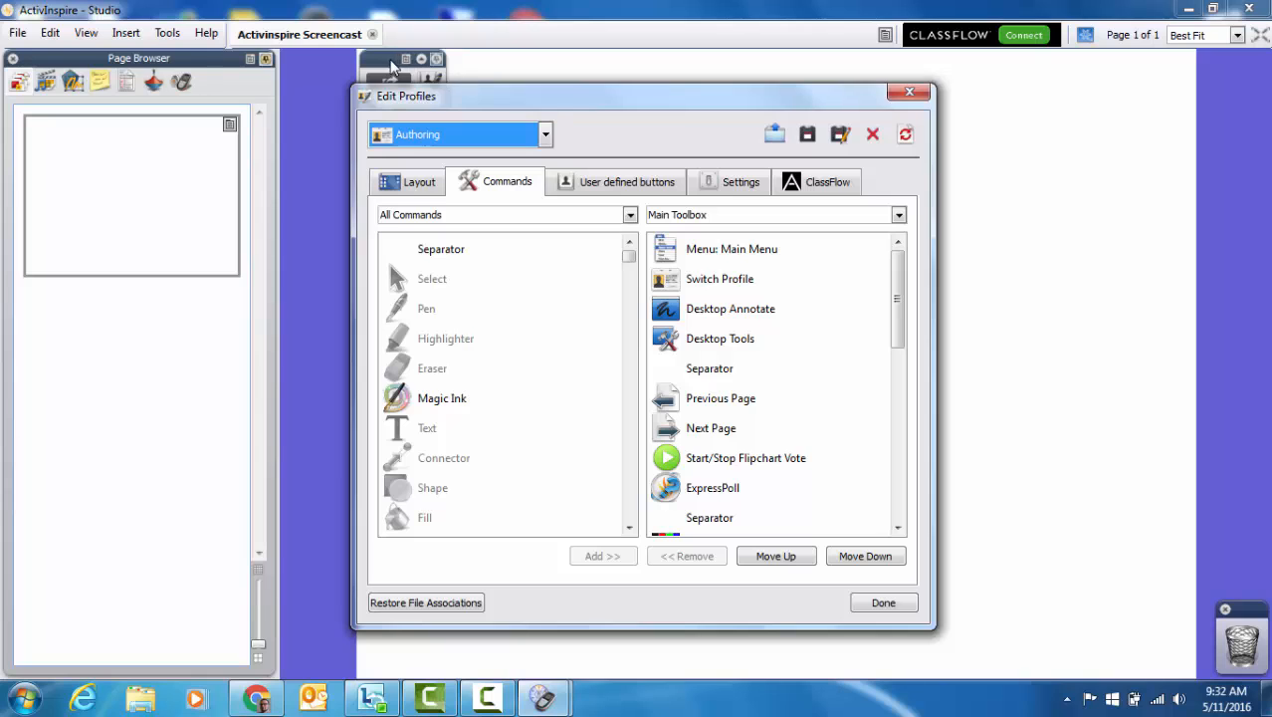
click(909, 95)
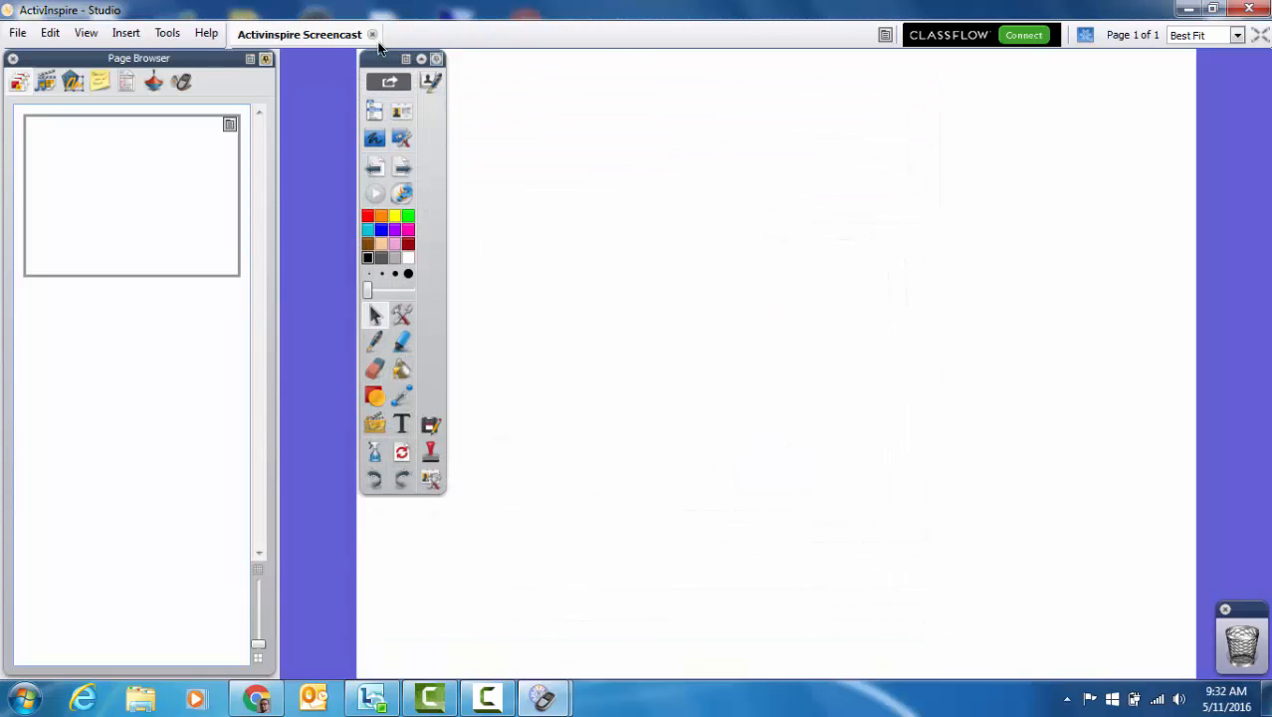
- Open the command settings of the Authoring profile with Main Toolbox as the list to customize
click(85, 33)
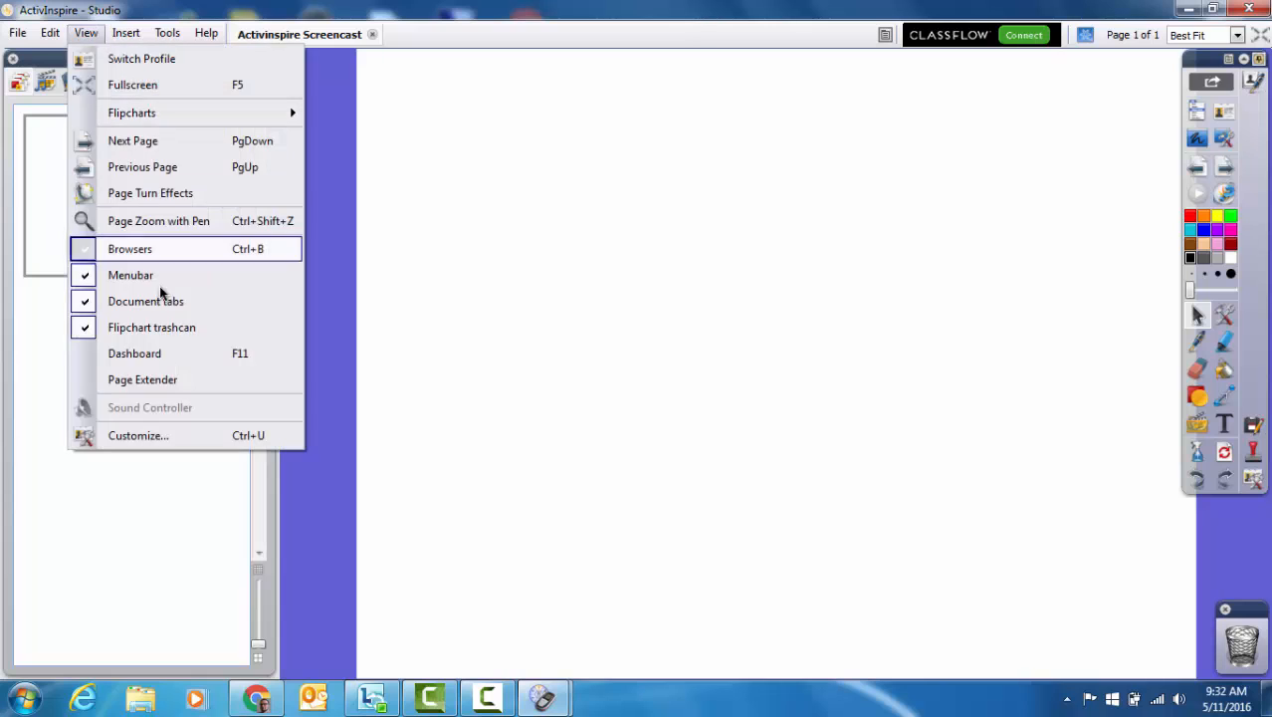
click(207, 442)
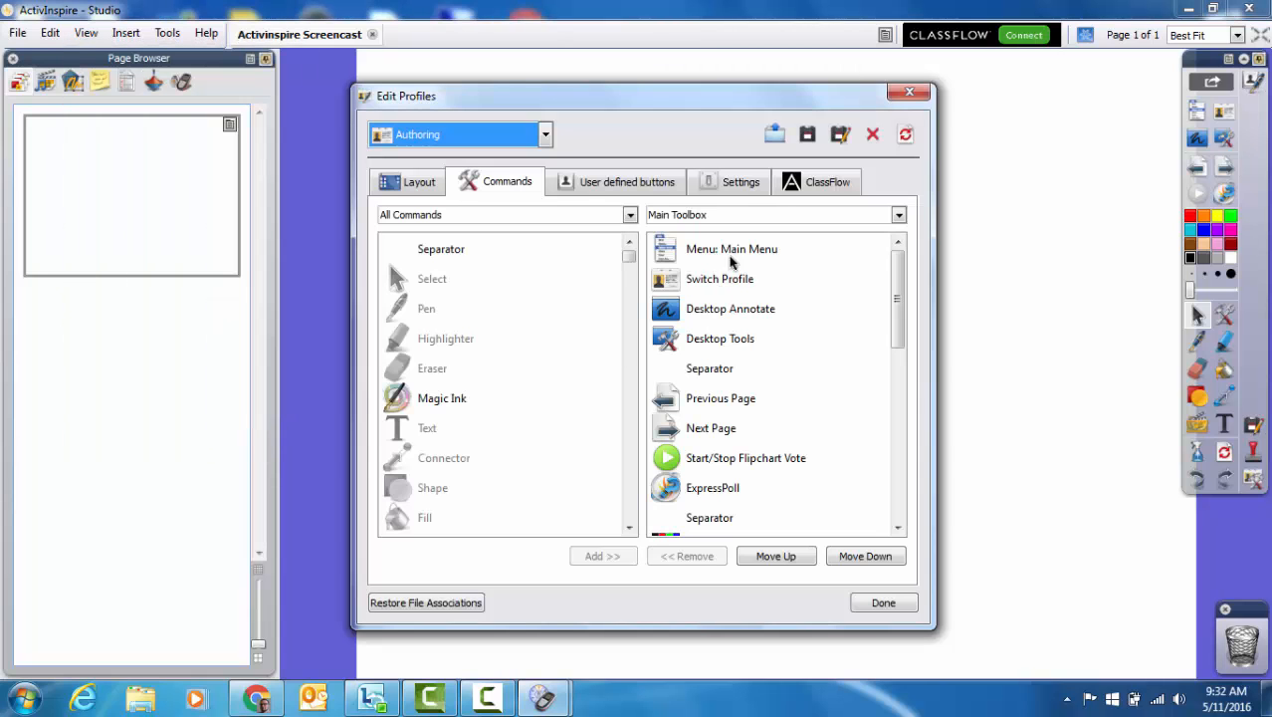
click(898, 217)
click(900, 217)
click(899, 217)
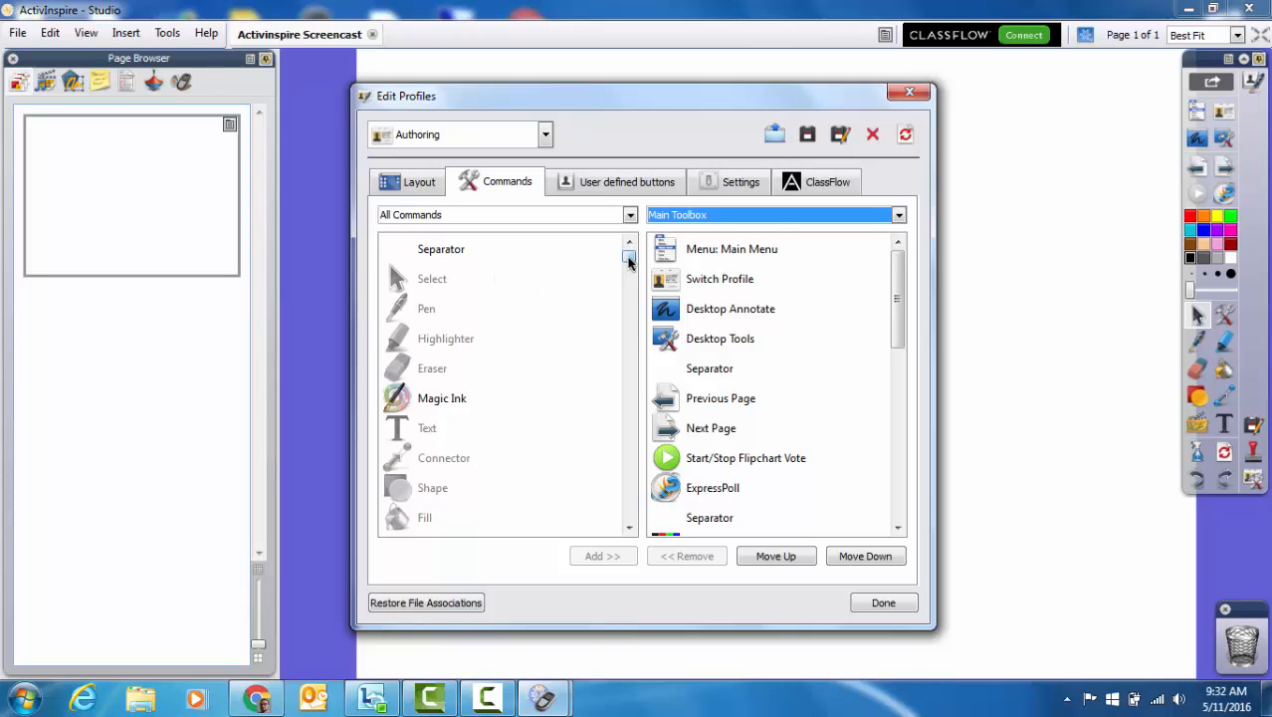
- Find the Clock command among all commands and add it to the Main Toolbox
drag(628, 261, 630, 257)
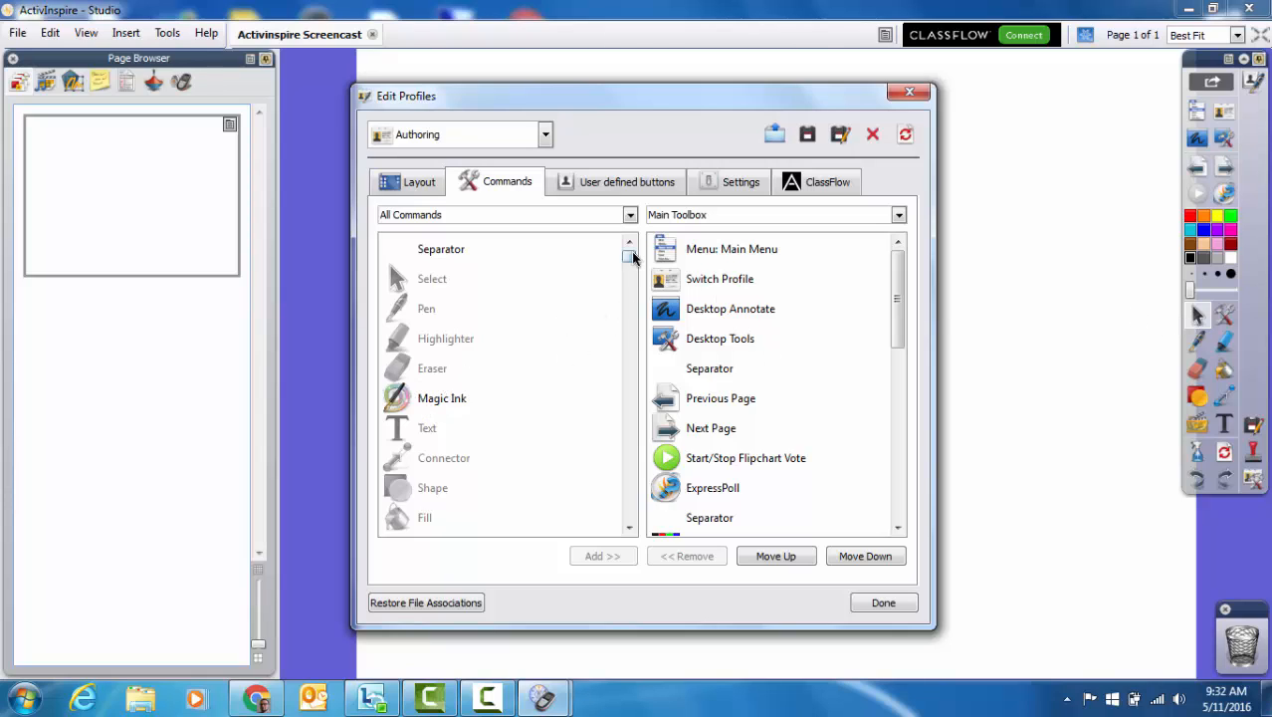
drag(629, 255, 634, 279)
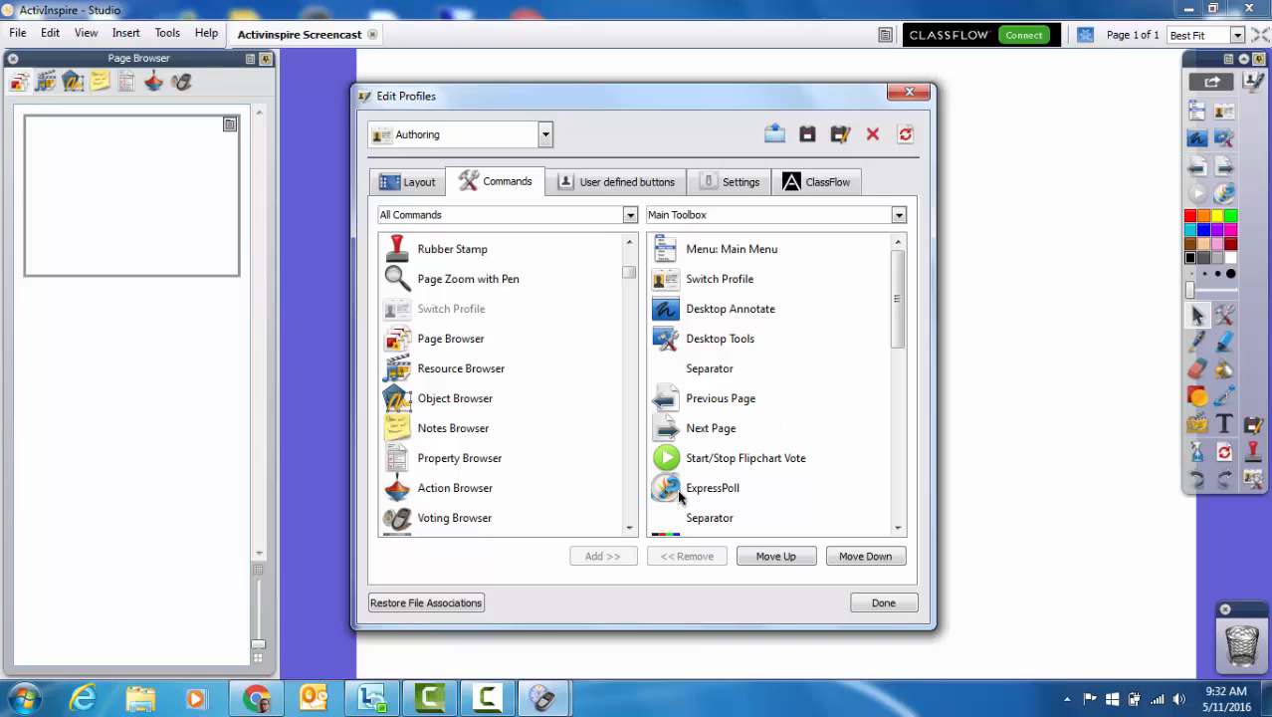
click(629, 527)
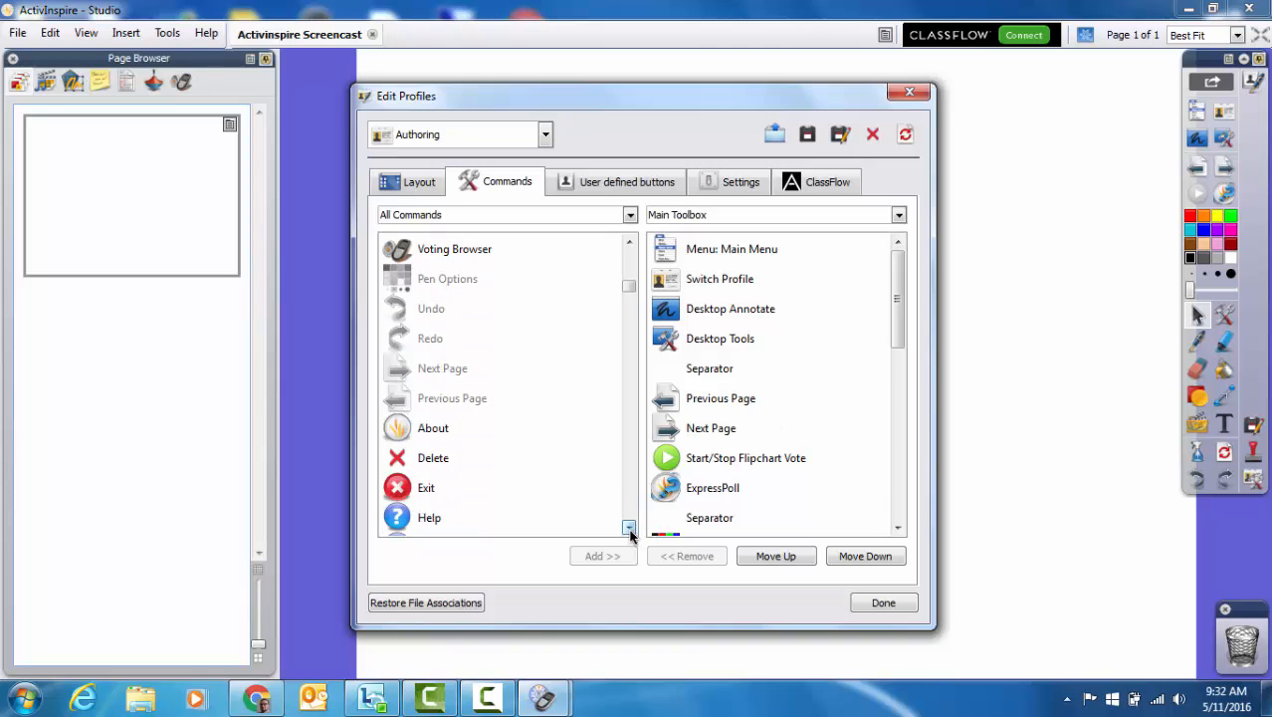
click(629, 528)
click(629, 528)
click(629, 528)
click(629, 528)
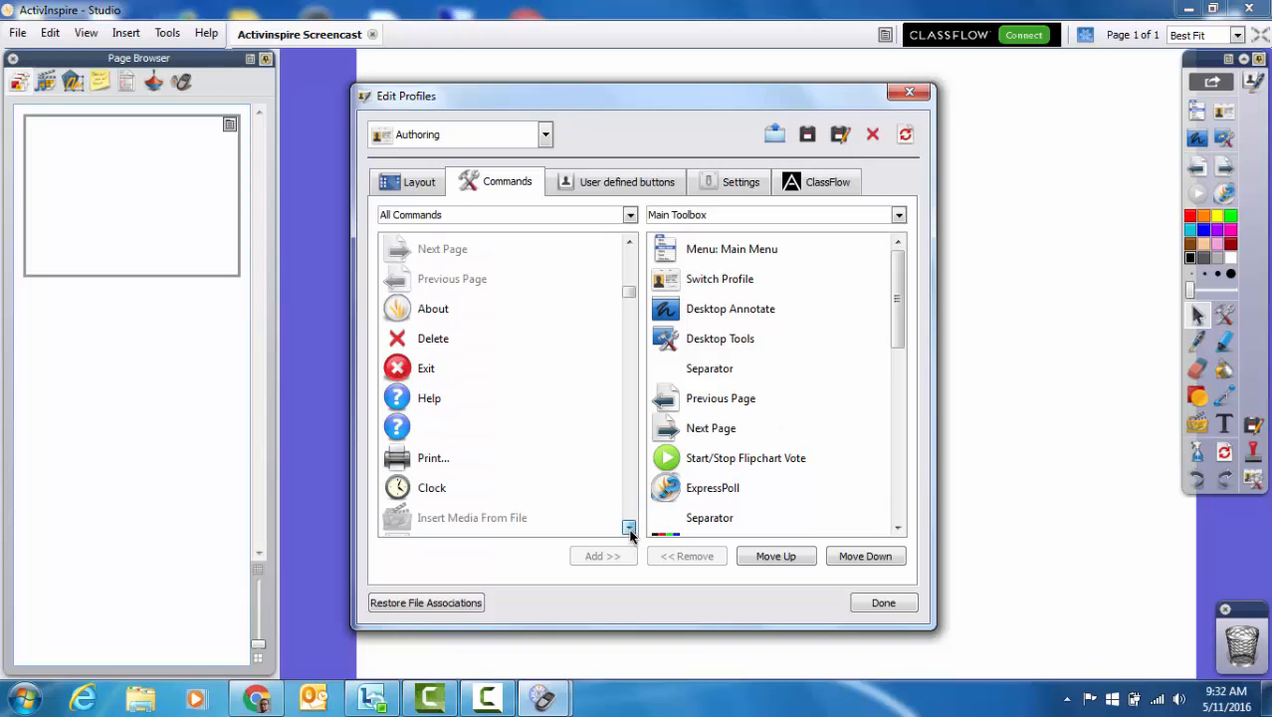
click(629, 527)
click(629, 528)
click(629, 527)
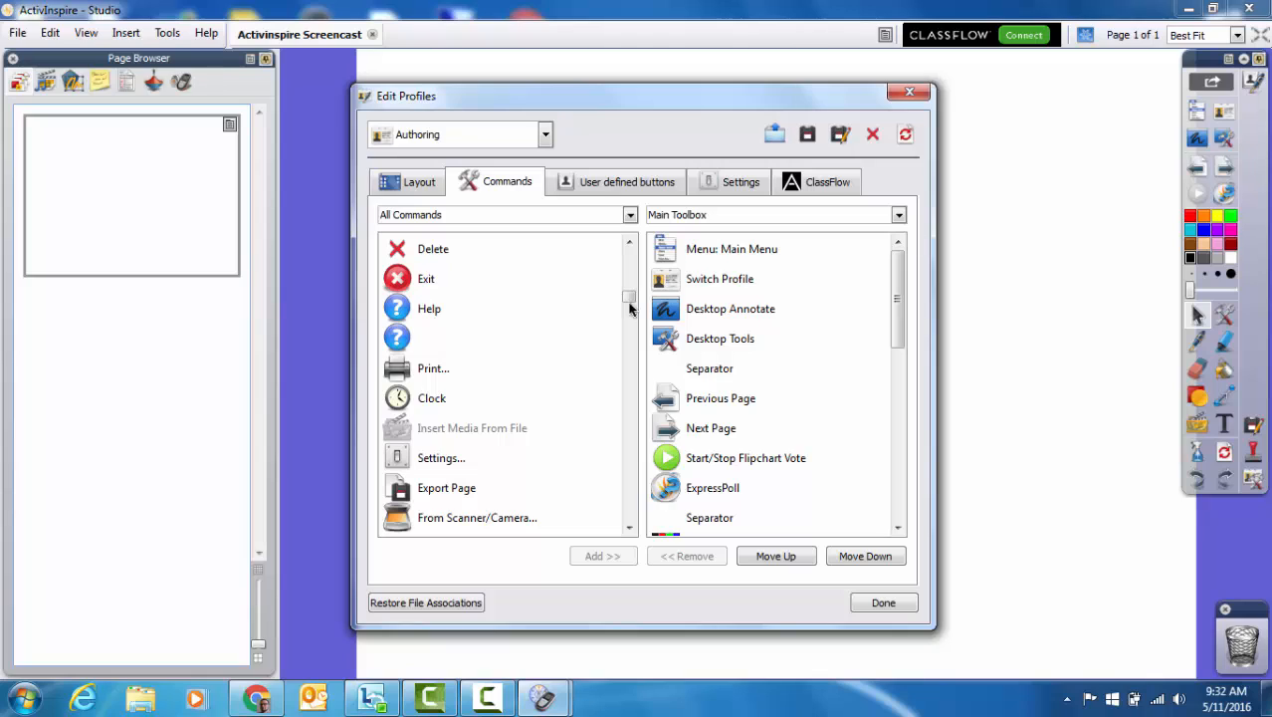
click(416, 403)
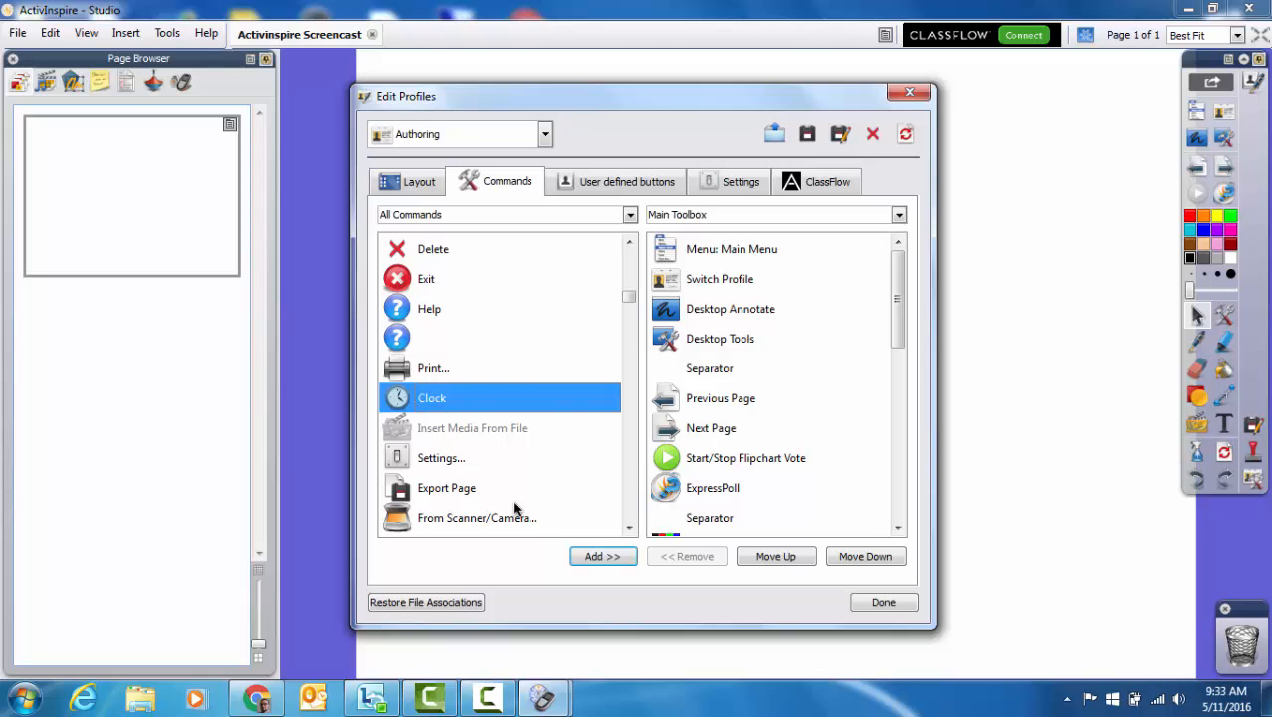
click(603, 556)
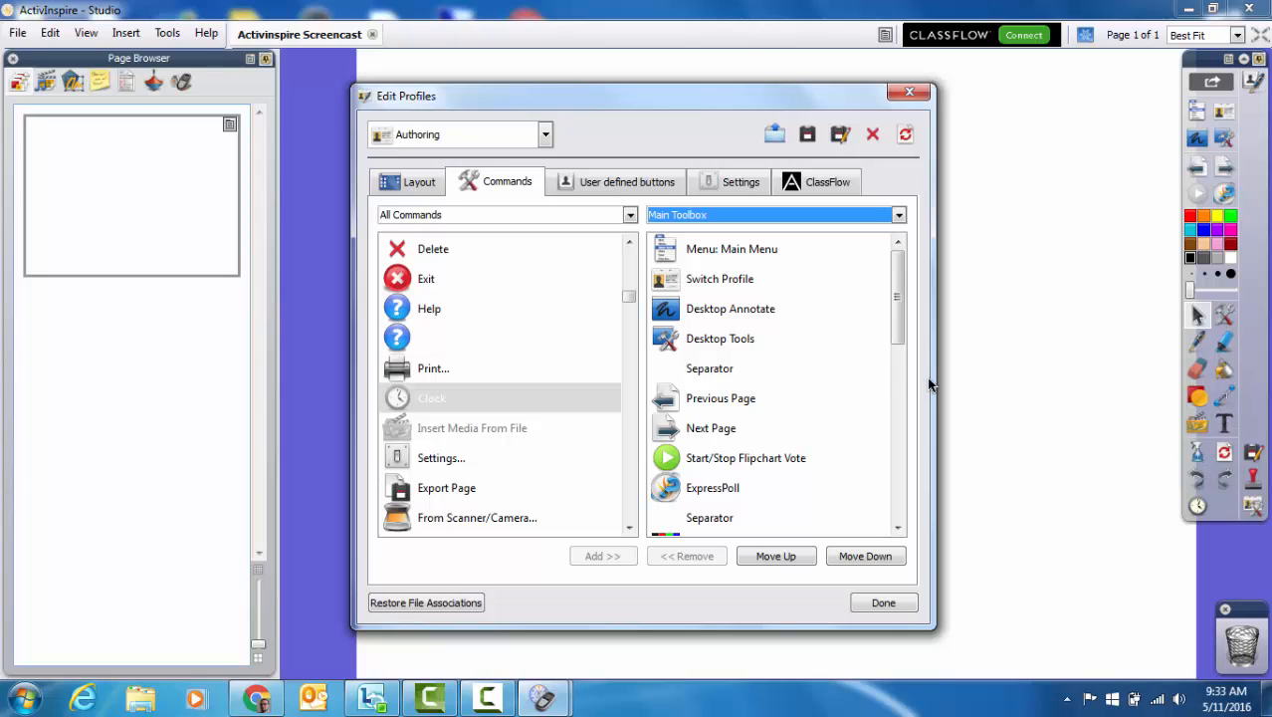
- Remove the ExpressPoll command from the Main Toolbox and finish editing the profile
click(694, 487)
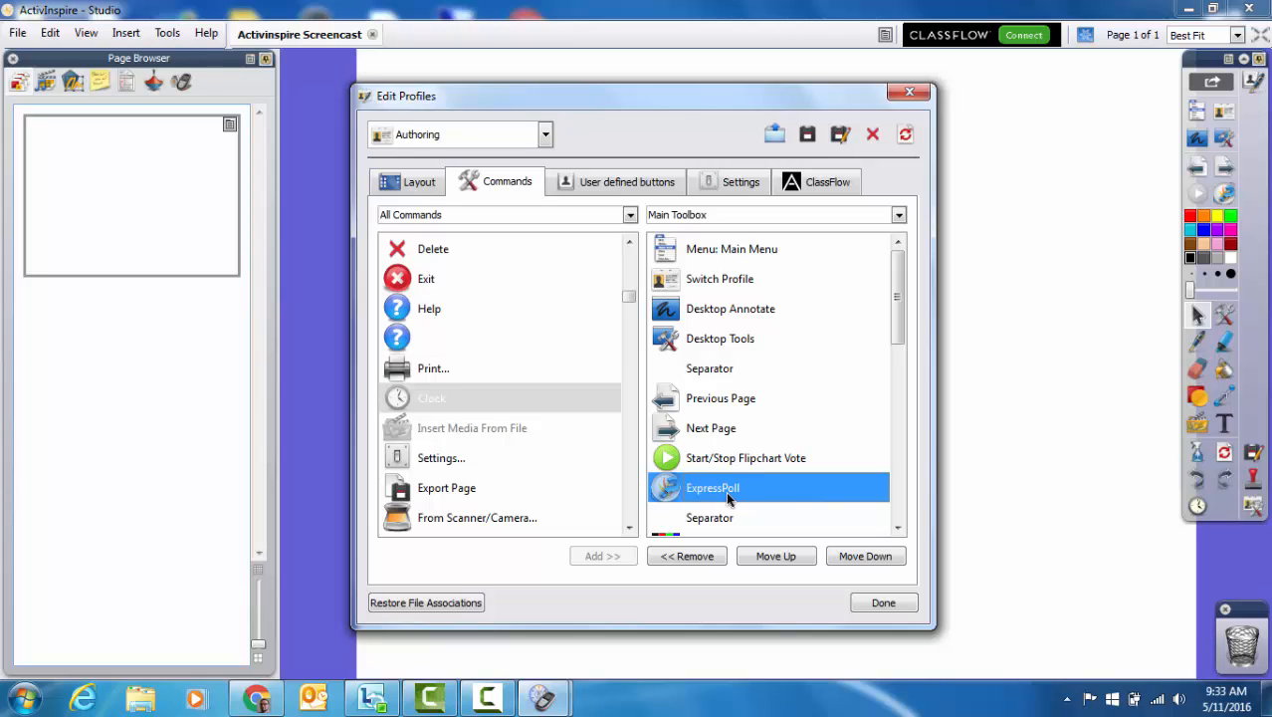
click(684, 557)
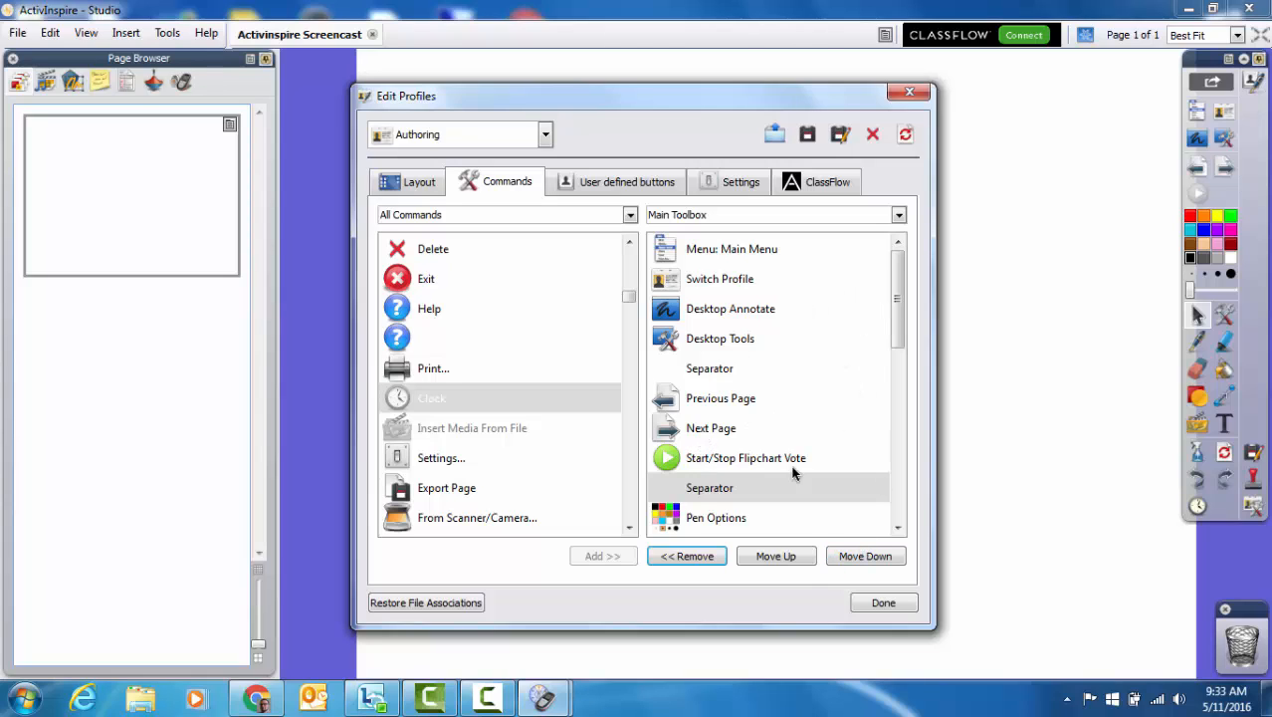
click(878, 602)
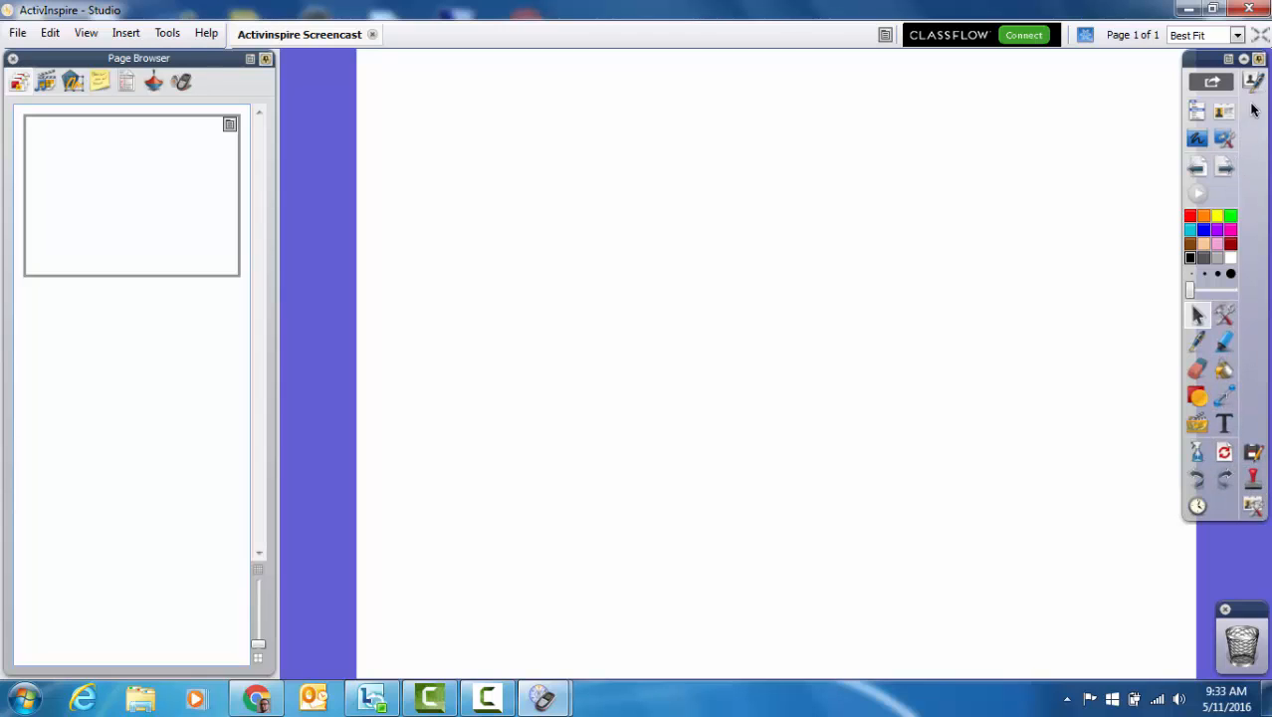
- Look over the file commands and the other menus once more without running anything
click(18, 36)
mouse_move(128, 36)
mouse_move(210, 37)
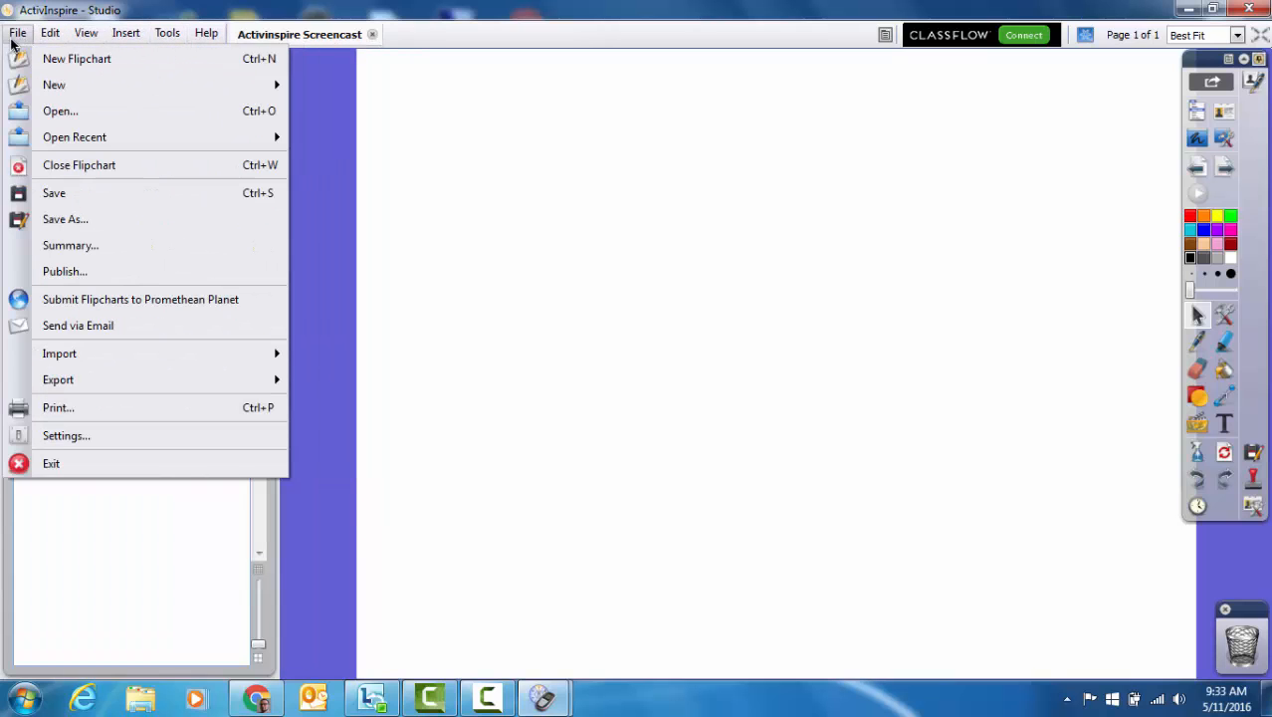
click(441, 136)
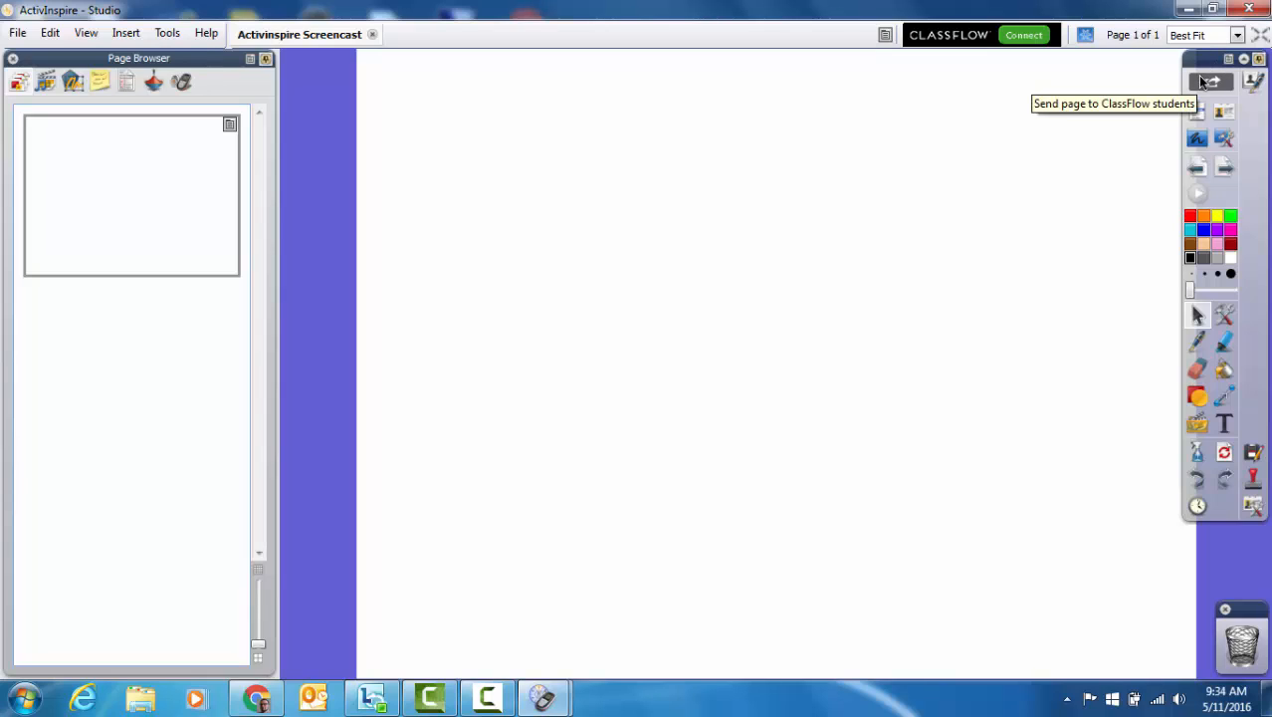
- Handwrite "Hello" in black across the upper part of the page, using the Pen at the second-thinnest preset width
click(1197, 344)
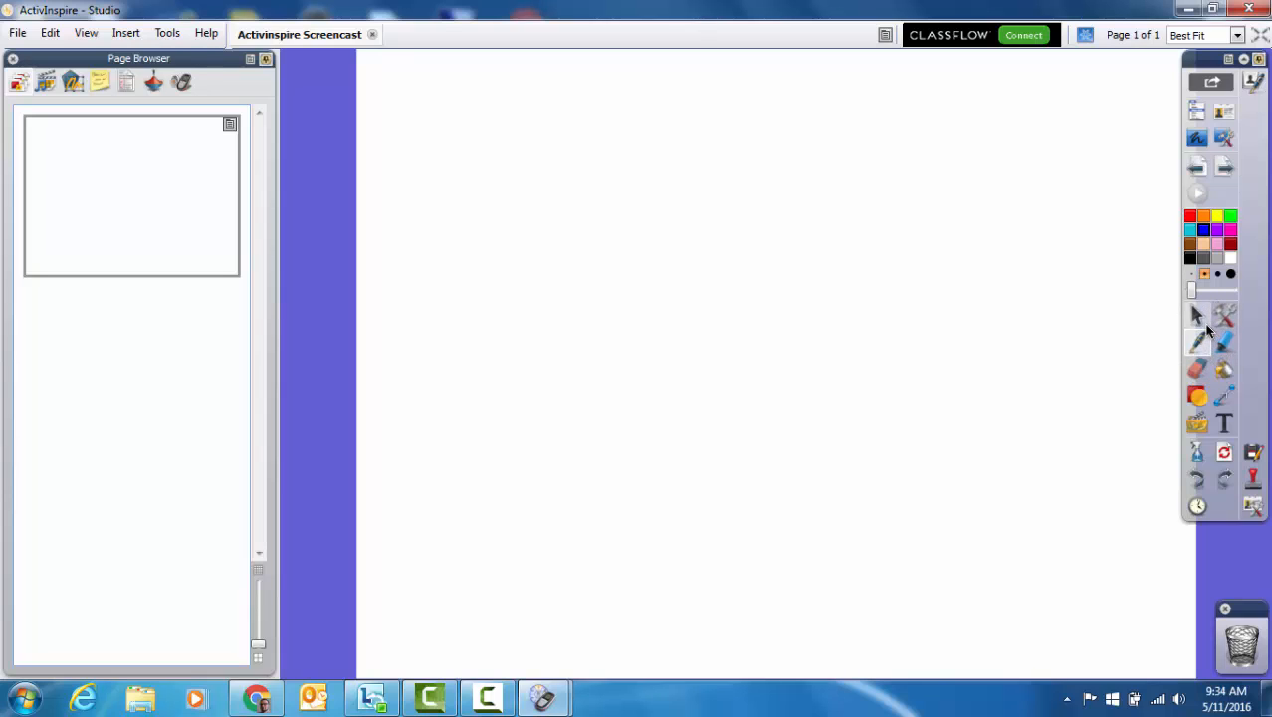
click(1199, 317)
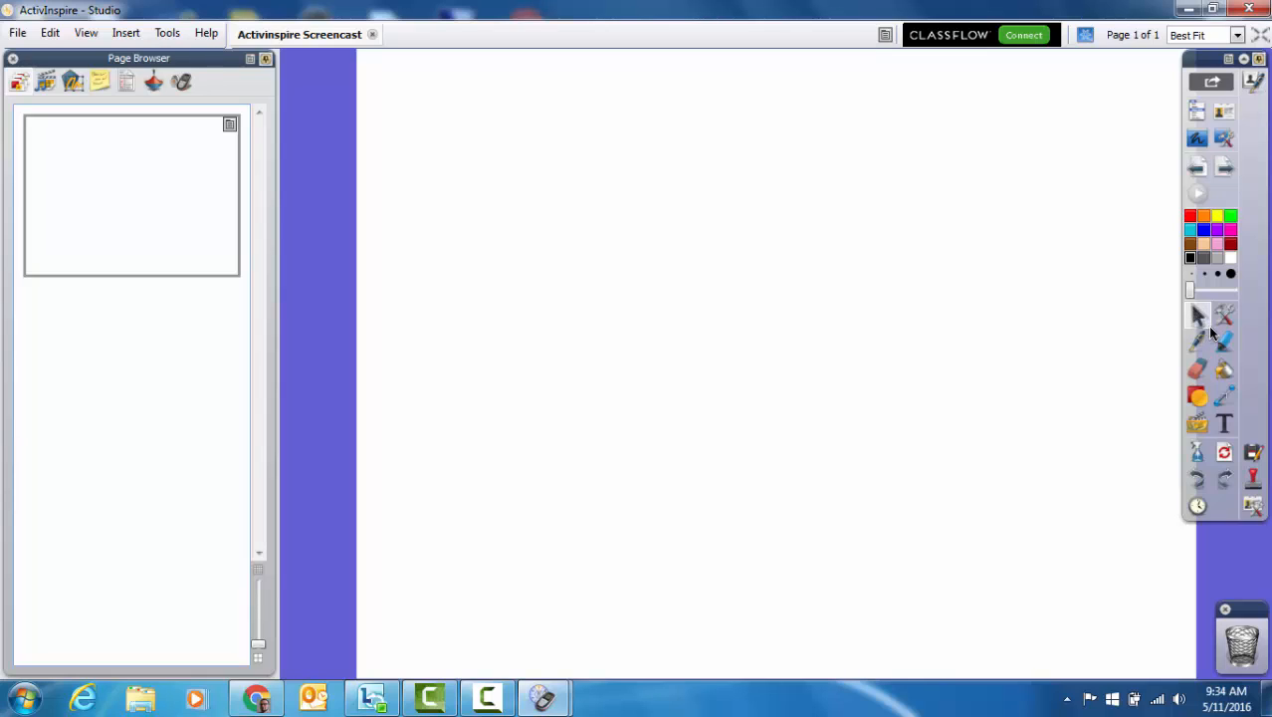
click(1197, 341)
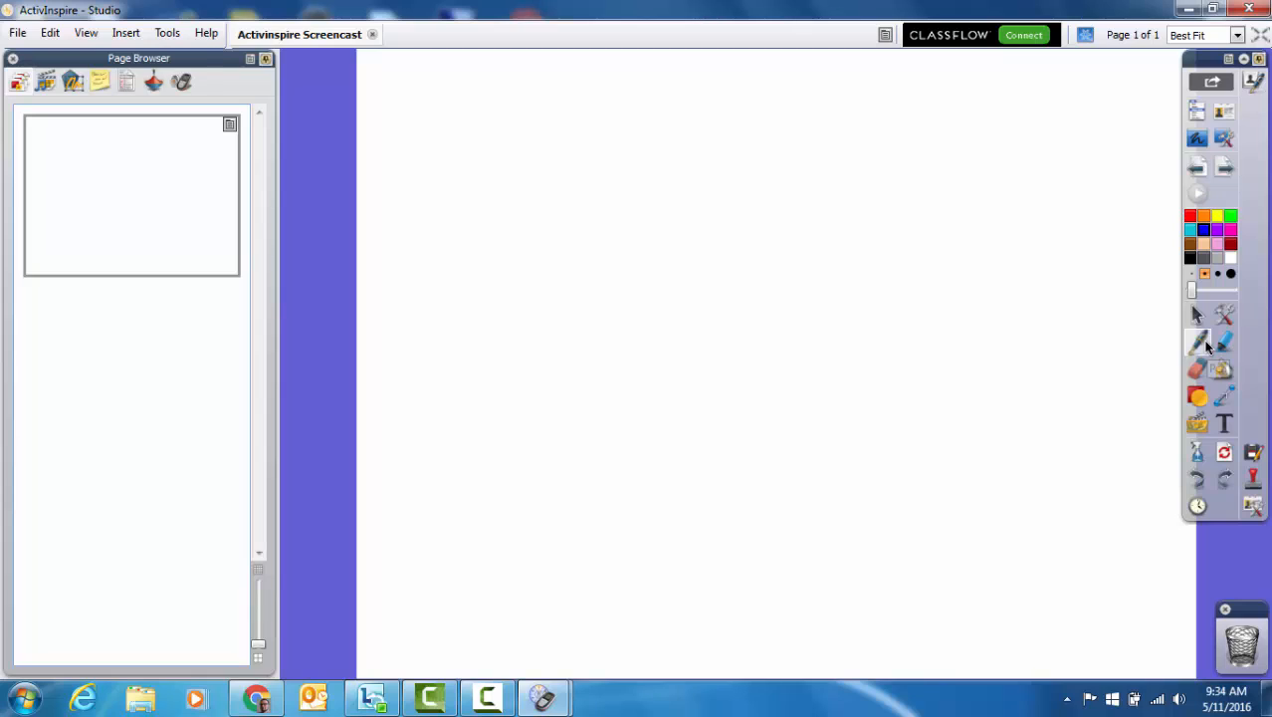
click(1217, 275)
click(1231, 276)
click(1204, 275)
drag(460, 150, 439, 244)
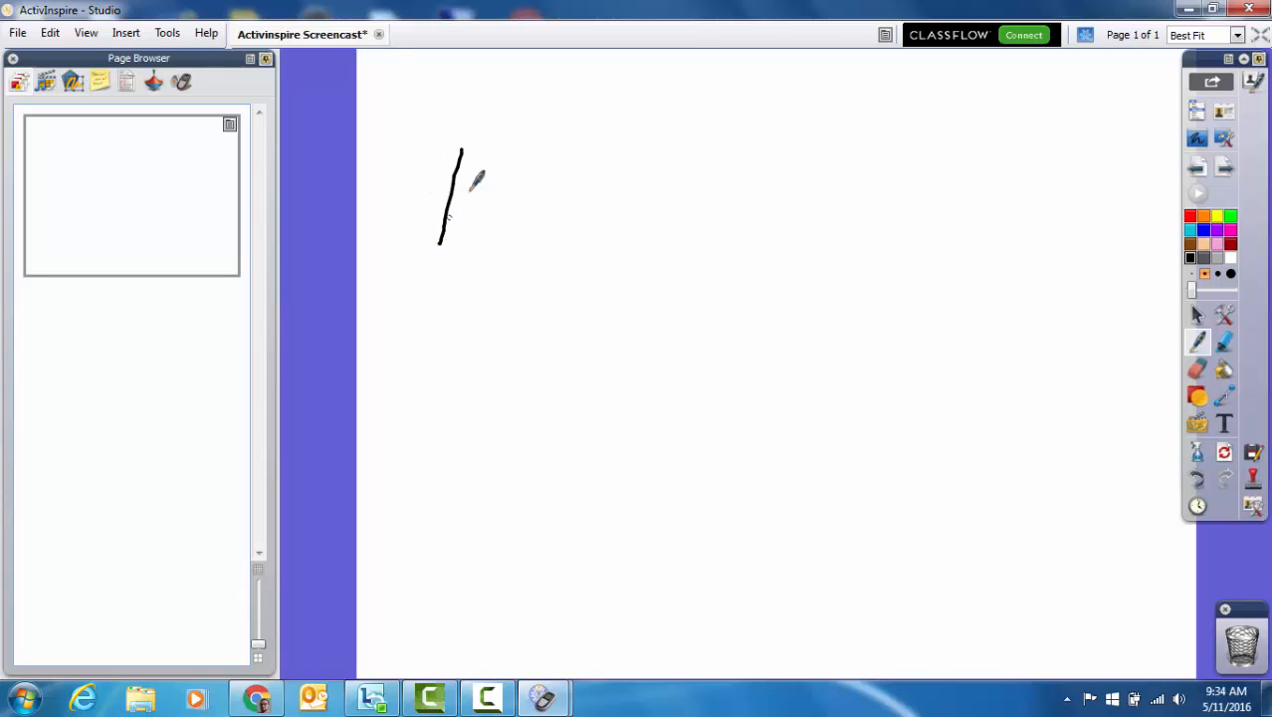
drag(514, 139, 498, 245)
mouse_move(450, 182)
mouse_down()
mouse_move(572, 180)
mouse_move(557, 224)
mouse_move(577, 229)
mouse_up()
drag(622, 124, 611, 267)
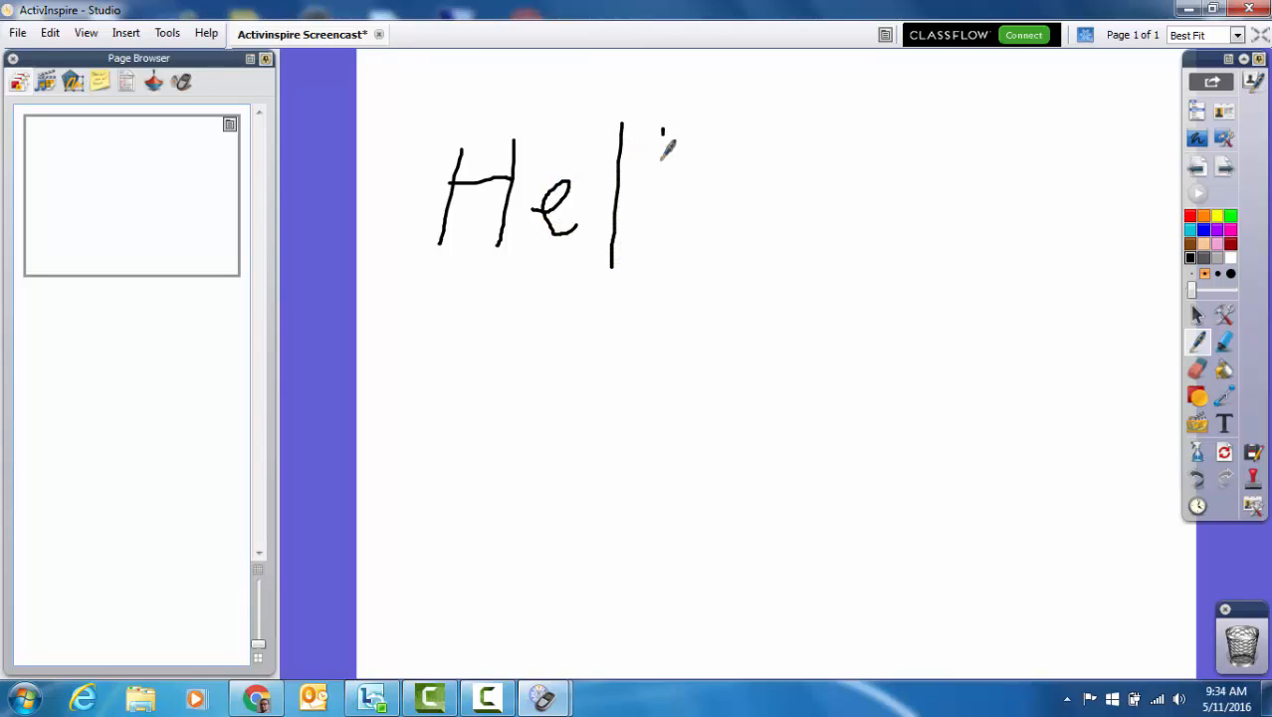
drag(663, 127, 647, 238)
mouse_move(688, 179)
mouse_down()
mouse_move(729, 211)
mouse_move(708, 160)
mouse_move(695, 171)
mouse_up()
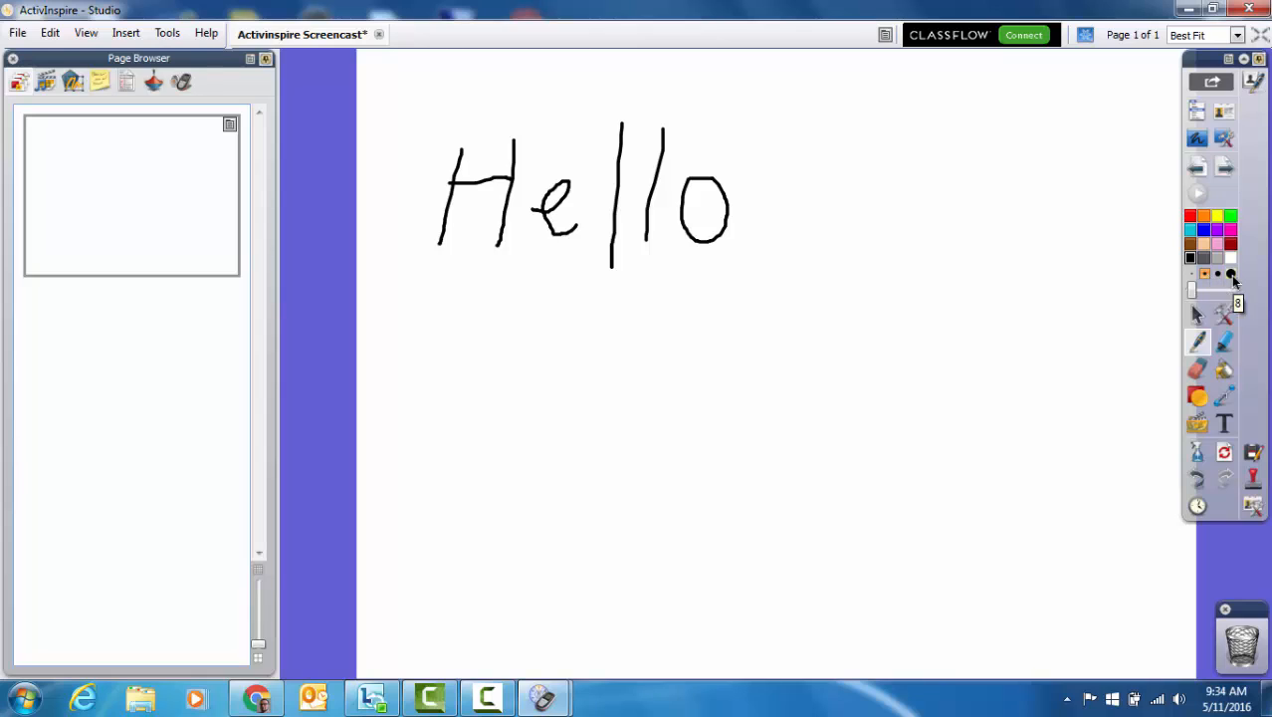
- Set the pen width to 8 and handwrite a second "Hello" below the first one
click(1230, 273)
drag(475, 318, 448, 440)
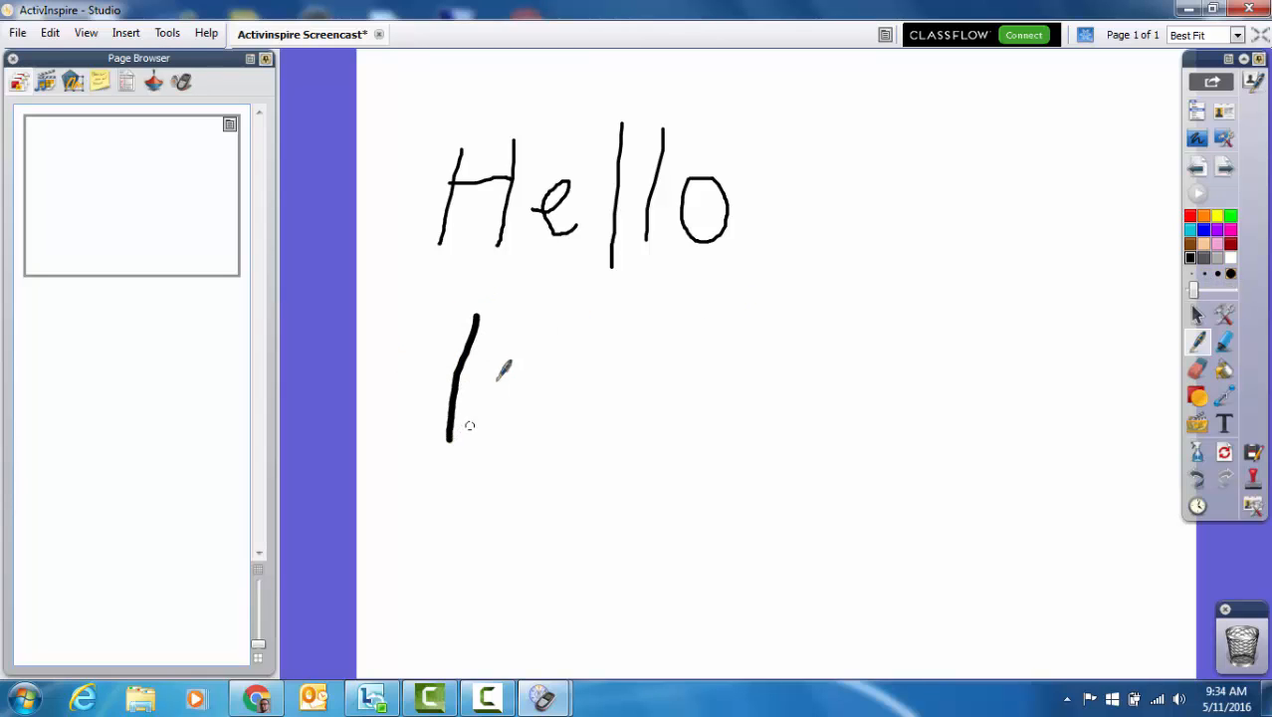
drag(524, 315, 517, 455)
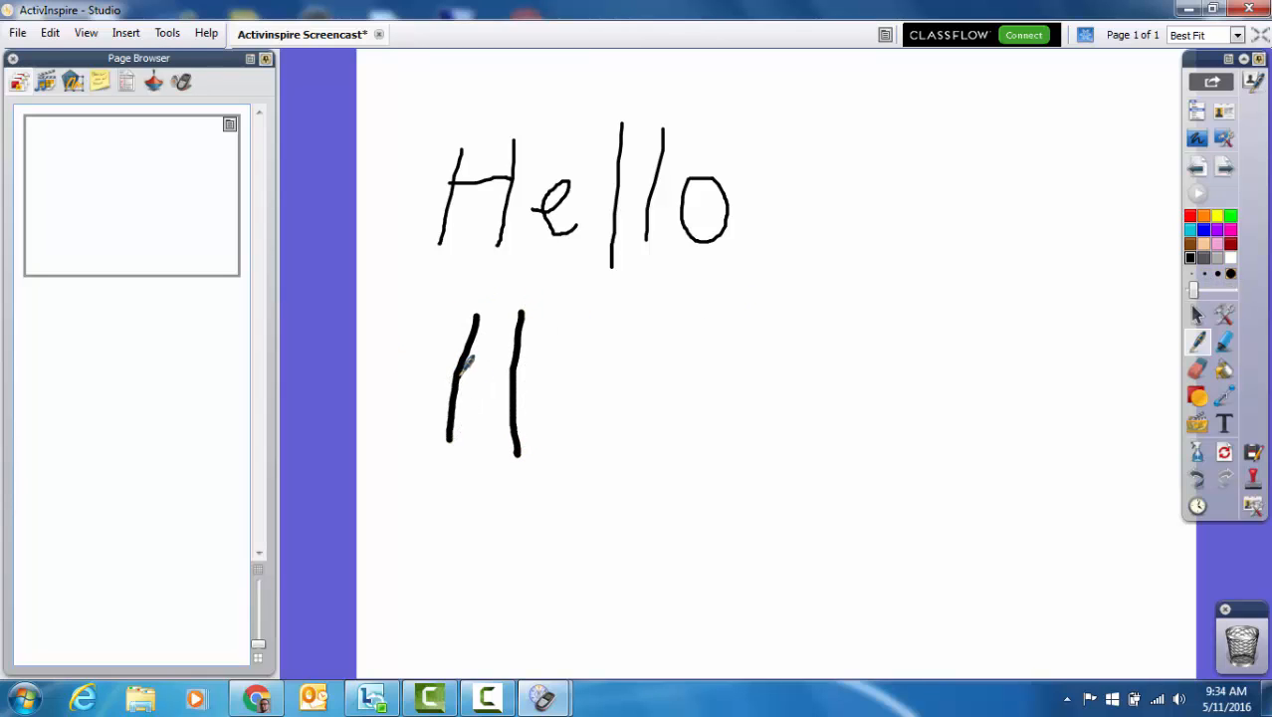
mouse_move(454, 374)
mouse_down()
mouse_move(517, 372)
mouse_move(587, 420)
mouse_up()
click(546, 395)
drag(621, 307, 625, 410)
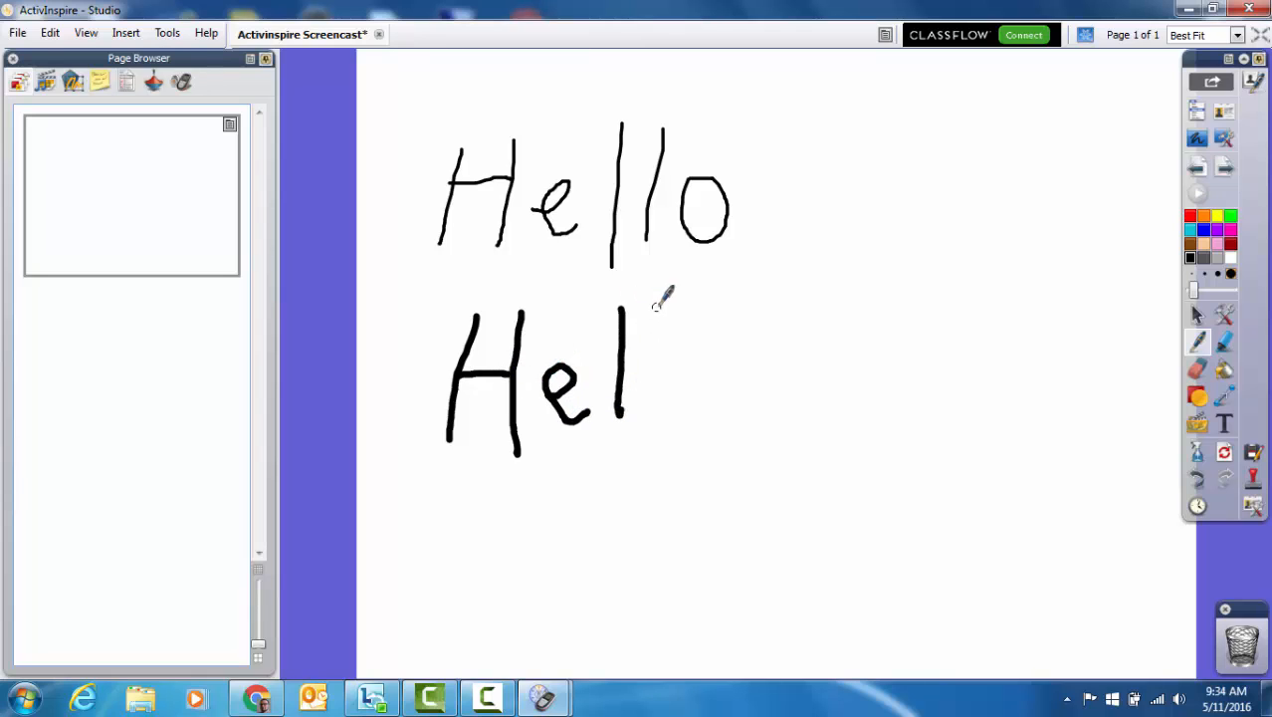
drag(658, 306, 665, 429)
mouse_move(706, 355)
mouse_down()
mouse_move(741, 416)
mouse_move(753, 347)
mouse_move(708, 350)
mouse_up()
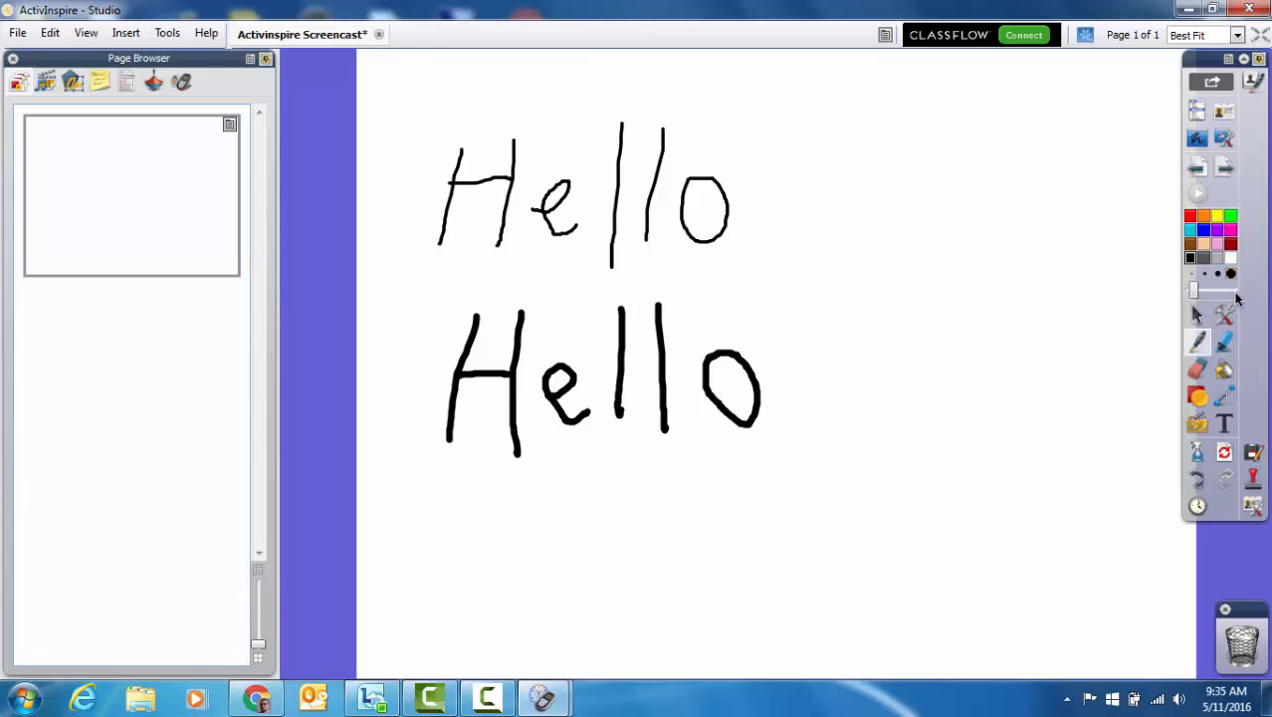
- Erase part of the upper word's "o", enlarge the Eraser considerably, and wipe both handwritten words off the page
click(1197, 372)
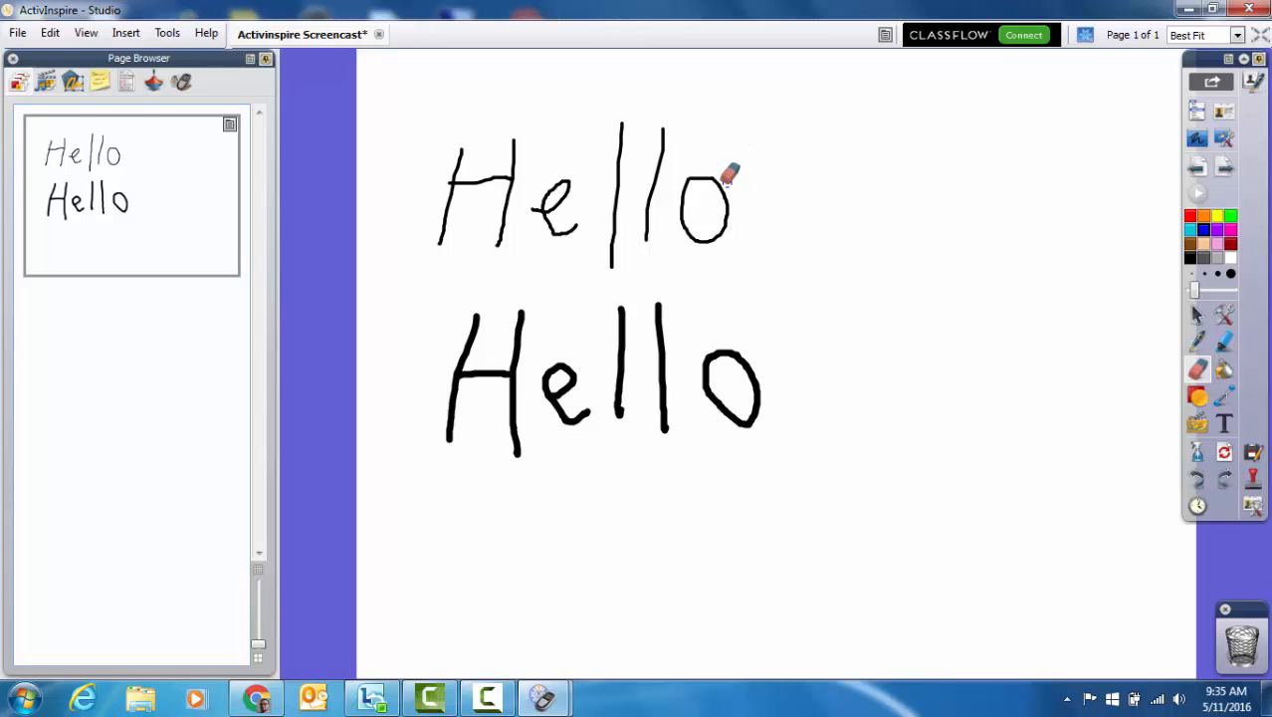
mouse_move(729, 175)
mouse_down()
mouse_move(733, 213)
mouse_move(676, 227)
mouse_move(701, 172)
mouse_move(719, 176)
mouse_move(704, 169)
mouse_move(682, 195)
mouse_move(712, 174)
mouse_up()
drag(1196, 293, 1237, 298)
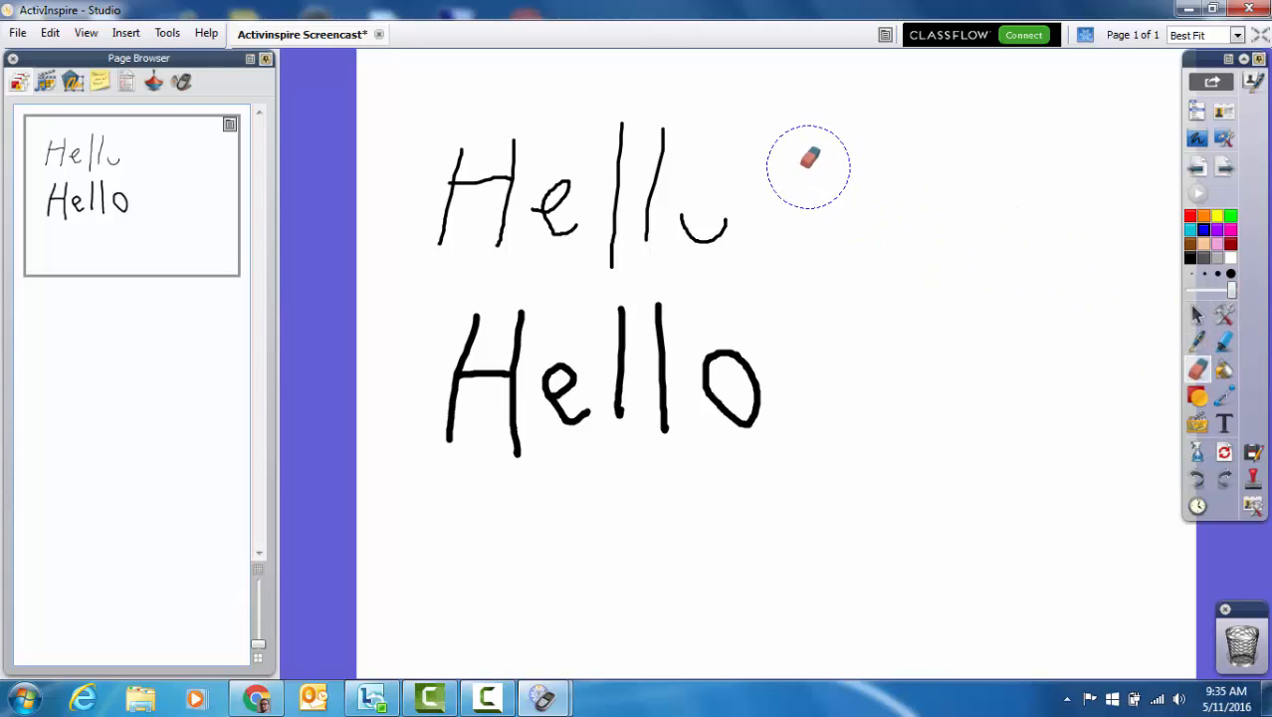
mouse_move(806, 173)
mouse_down()
mouse_move(636, 216)
mouse_move(545, 222)
mouse_move(447, 197)
mouse_move(619, 142)
mouse_move(639, 180)
mouse_move(605, 247)
mouse_move(499, 275)
mouse_move(469, 373)
mouse_move(476, 443)
mouse_move(496, 341)
mouse_move(529, 446)
mouse_move(569, 392)
mouse_move(684, 392)
mouse_move(763, 426)
mouse_up()
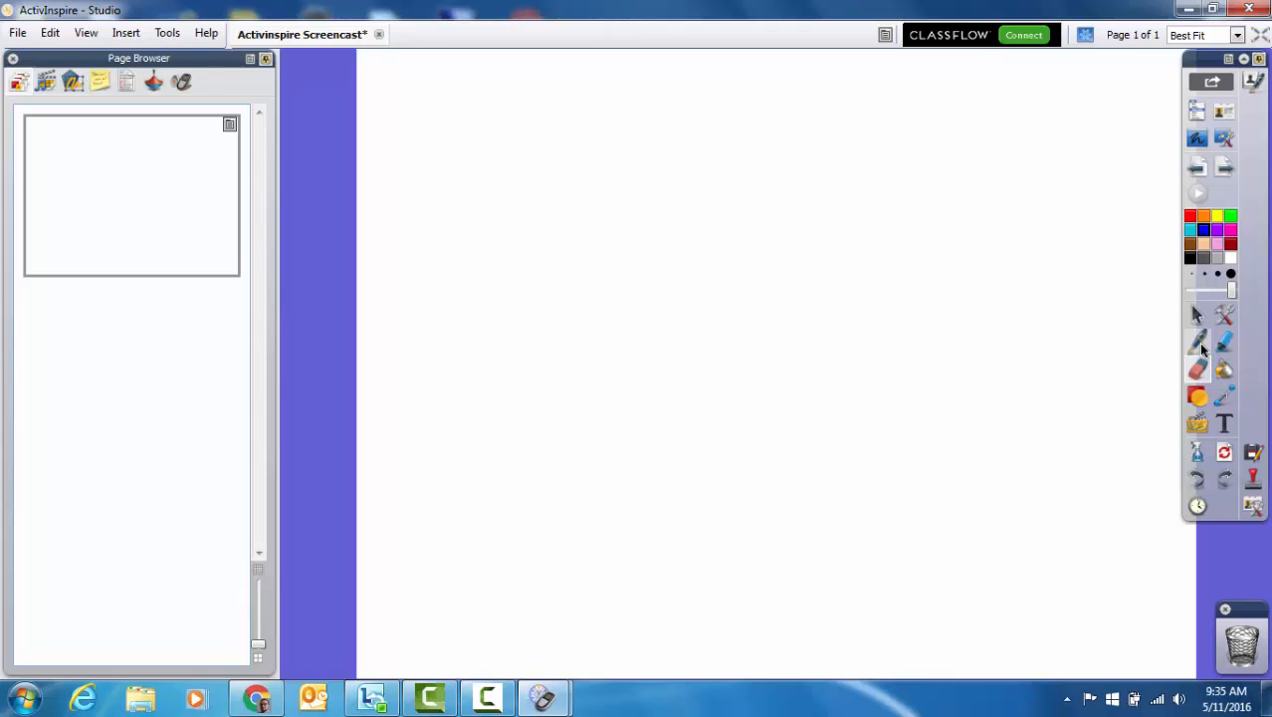
- Alternate between the Pen and Eraser to compare the width setting each tool keeps
click(1199, 343)
click(1198, 371)
click(1200, 344)
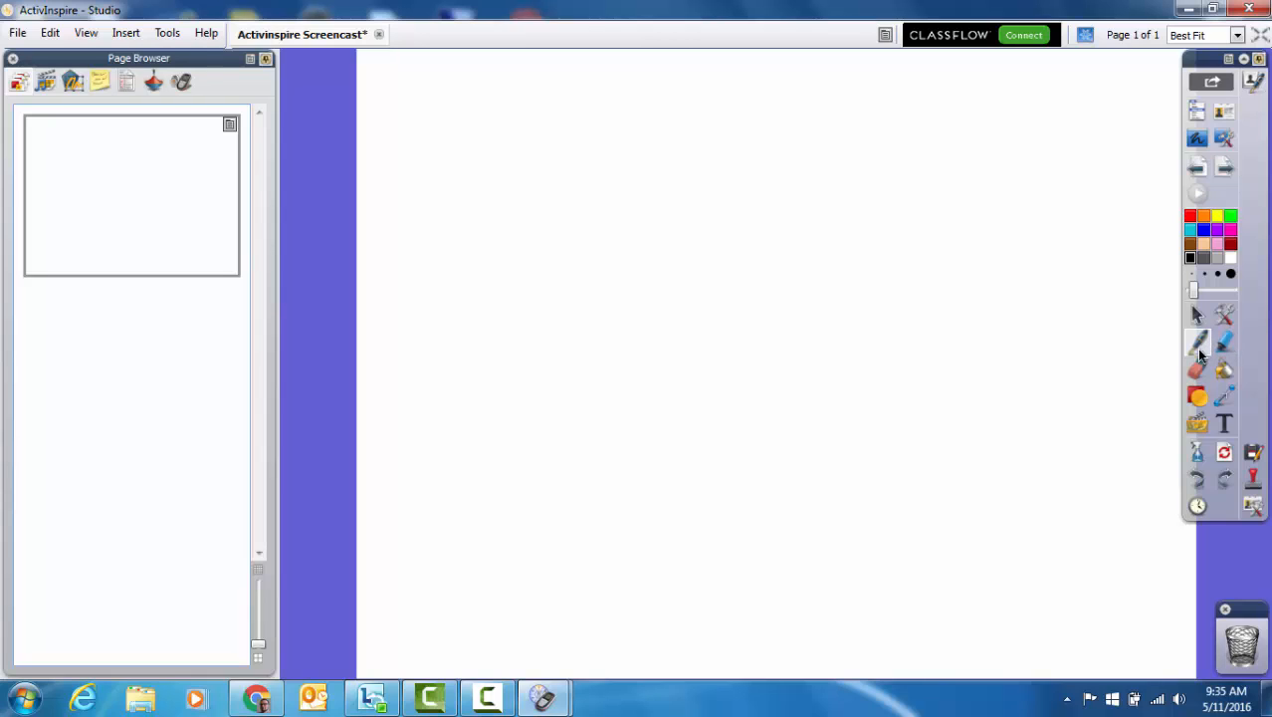
- Draw a large rectangle with a green fill and a thick black outline in the upper part of the page
click(1197, 396)
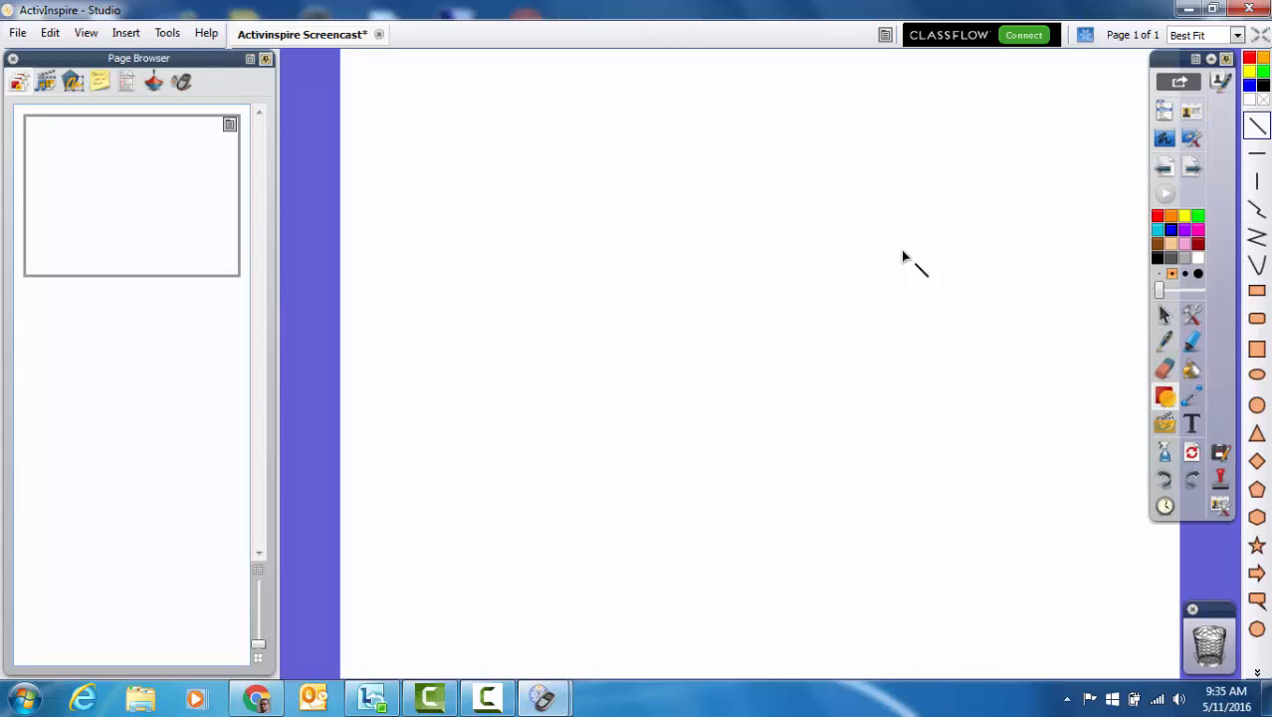
click(1263, 297)
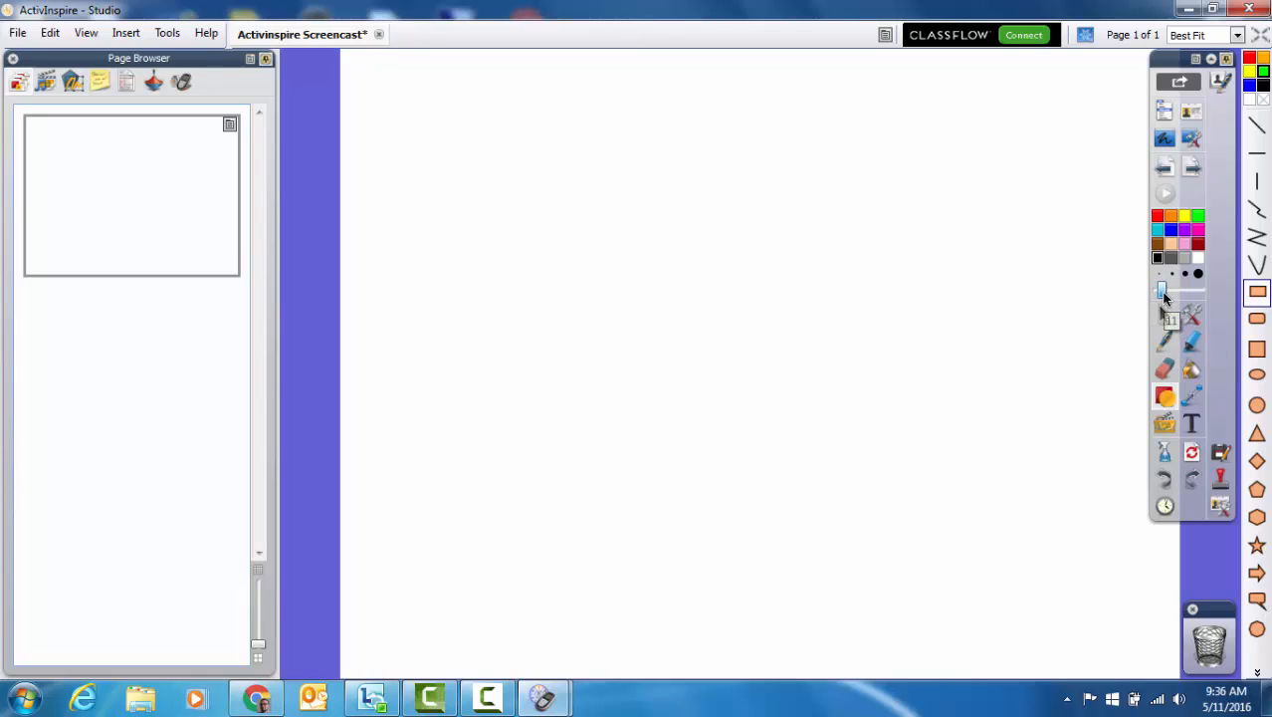
drag(1162, 294, 1169, 292)
drag(457, 180, 833, 369)
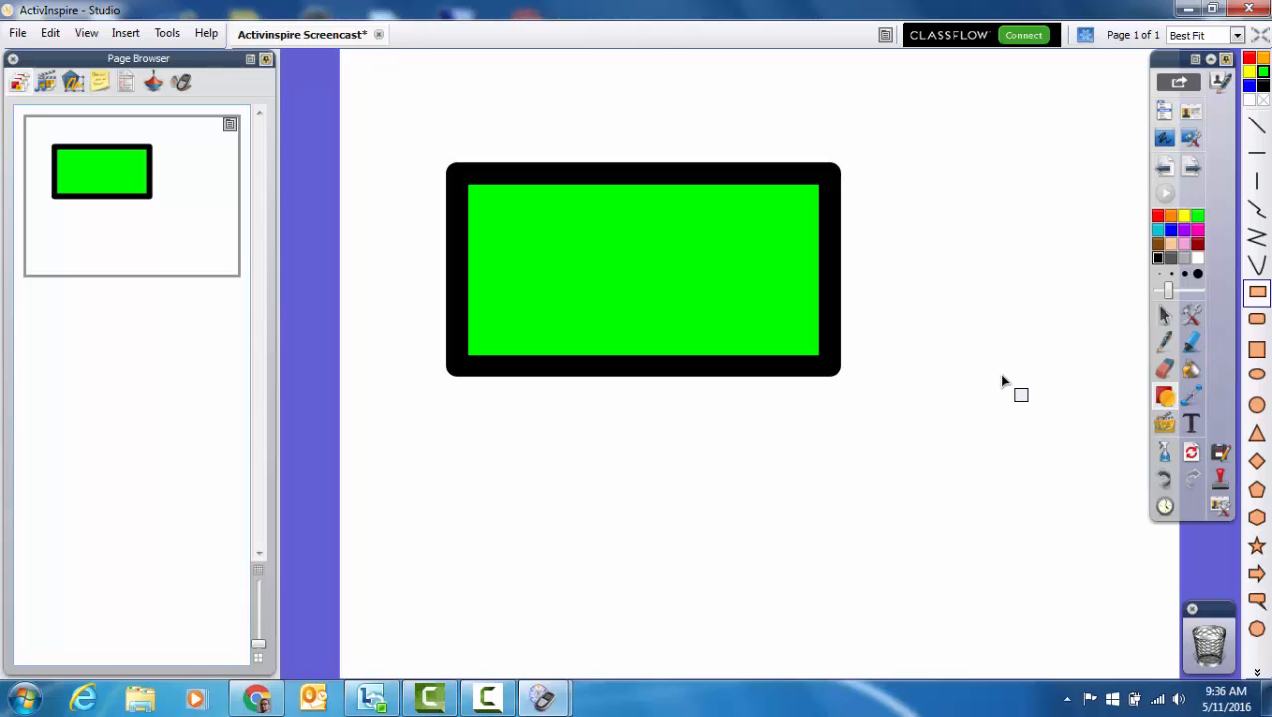
- Select the green rectangle to view its handles and object controls, and return to the Shape tool
click(1160, 314)
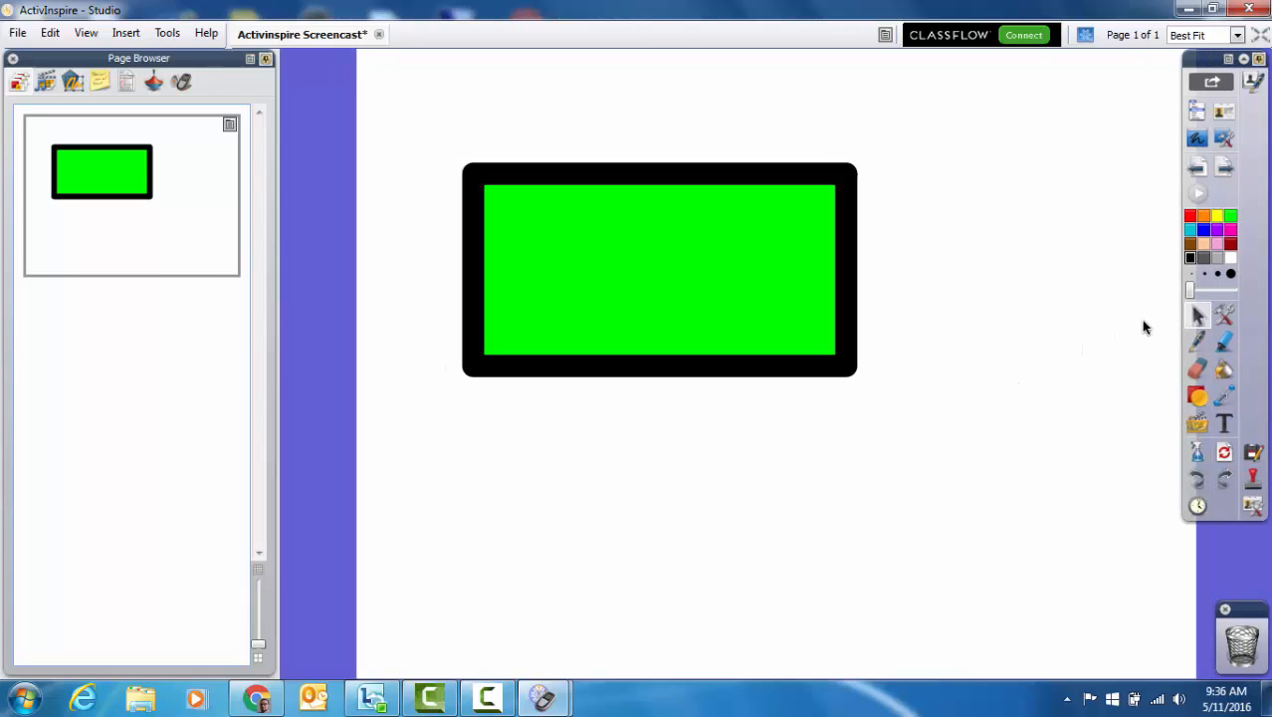
drag(1022, 367, 738, 542)
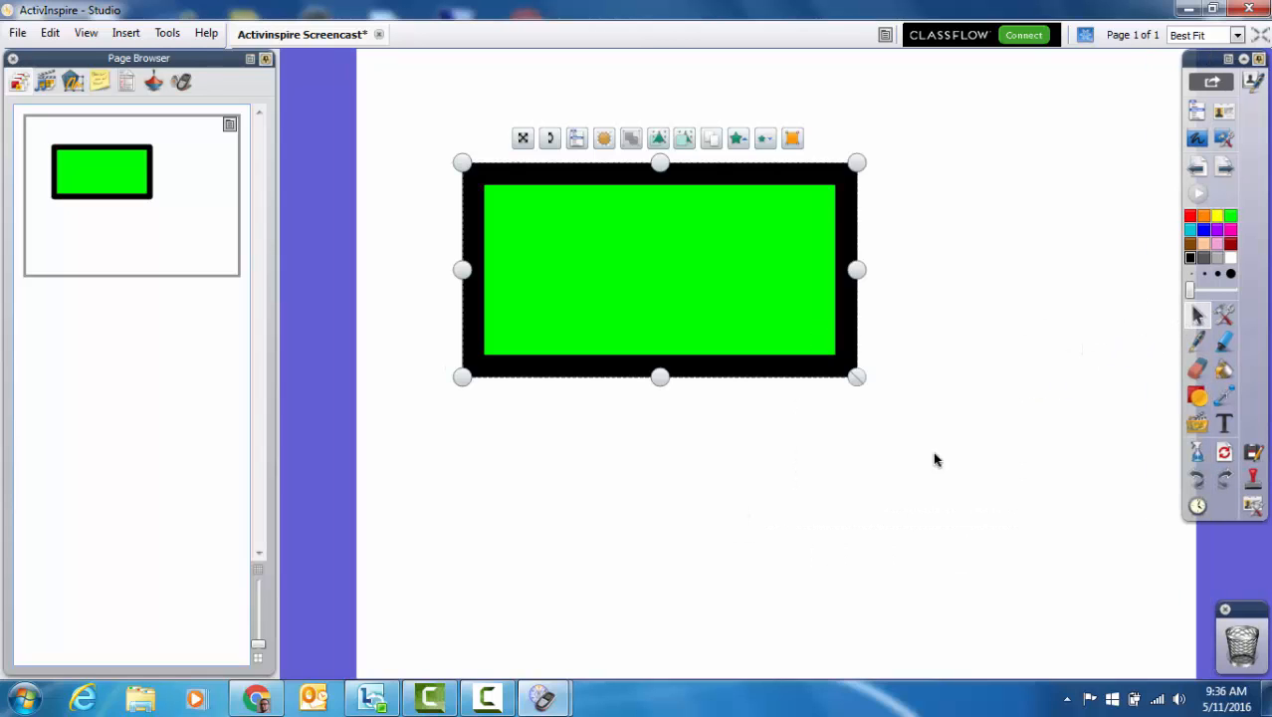
click(1198, 396)
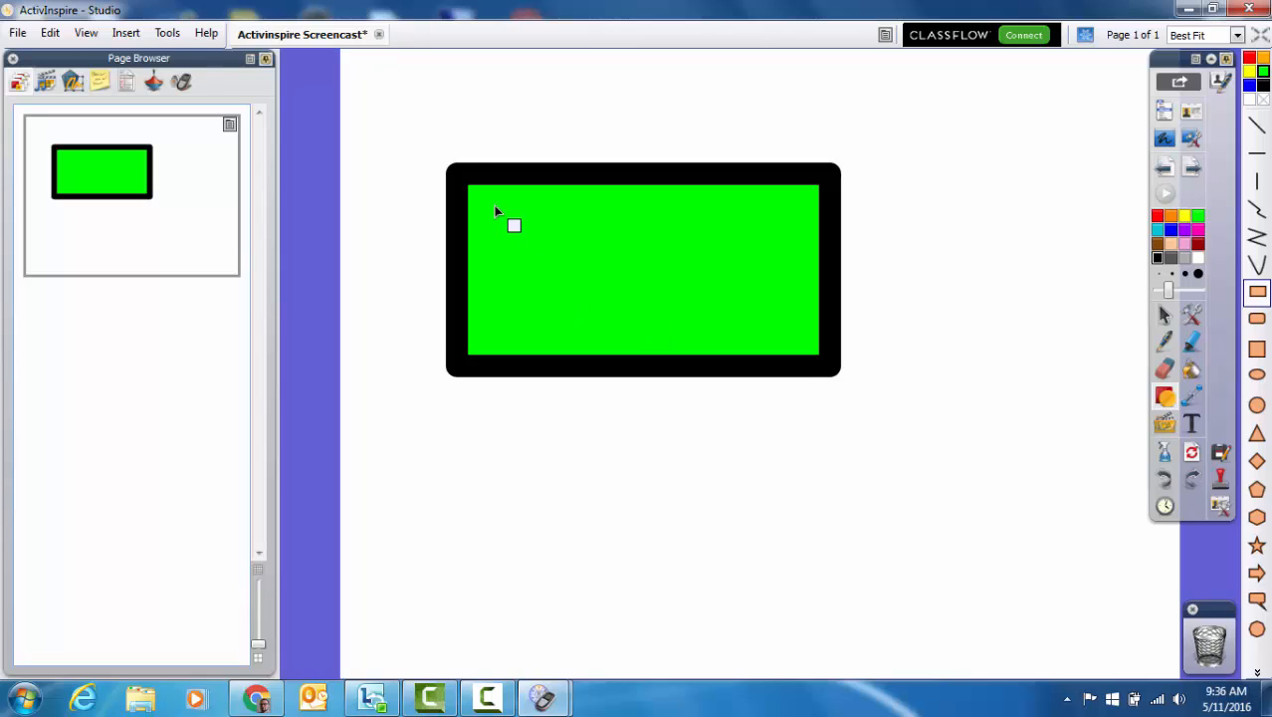
- Draw a larger green rectangle overlapping the first, reposition it on the page, and discard it in the trash bin
drag(494, 203, 1234, 560)
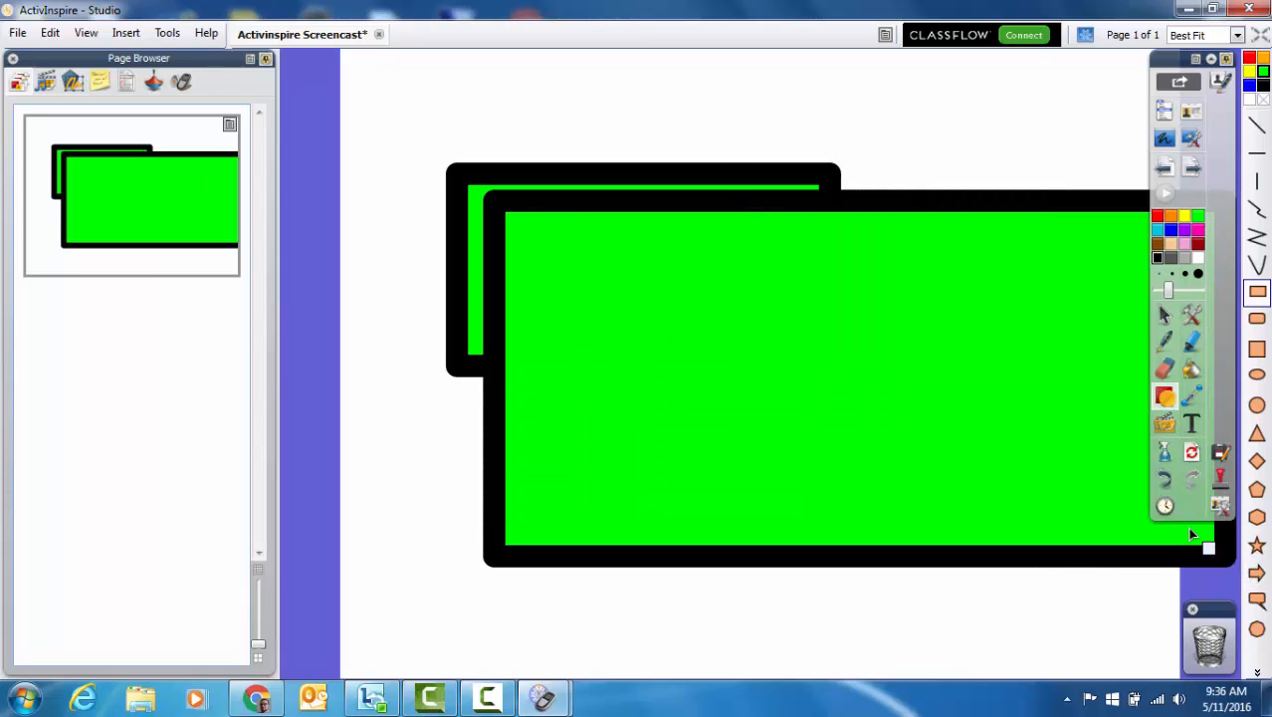
click(1164, 316)
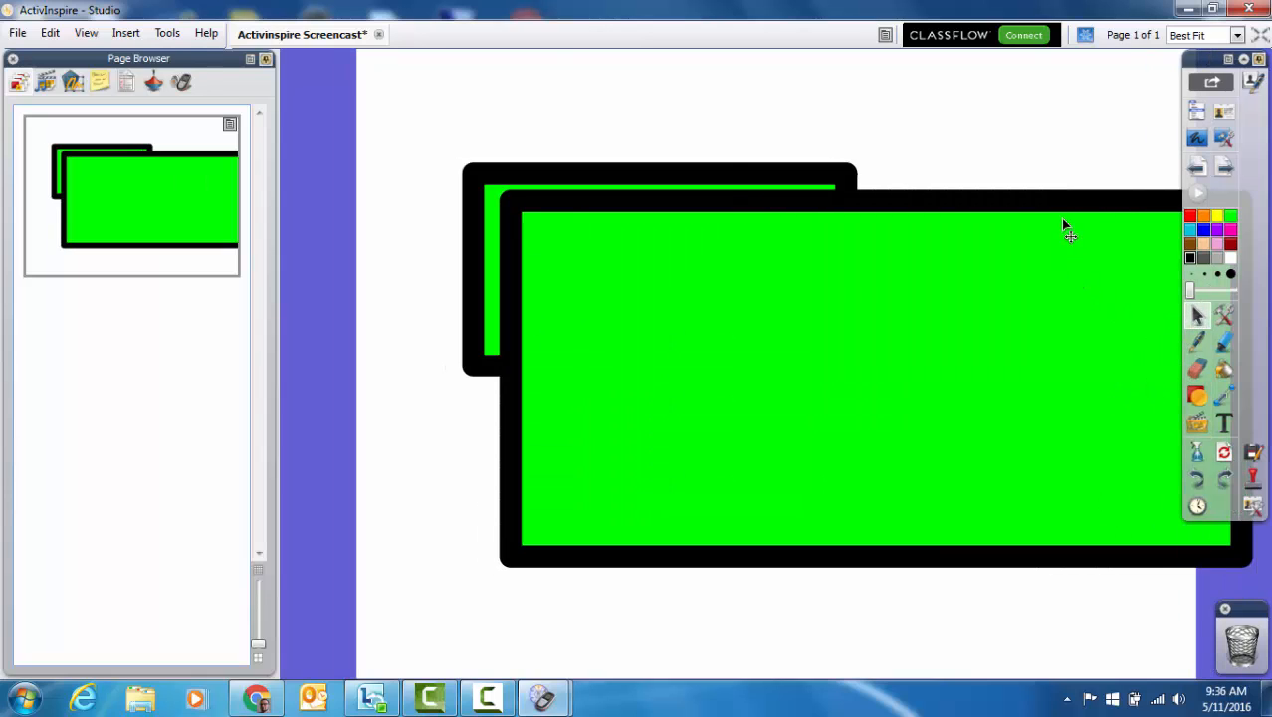
drag(1061, 205, 988, 264)
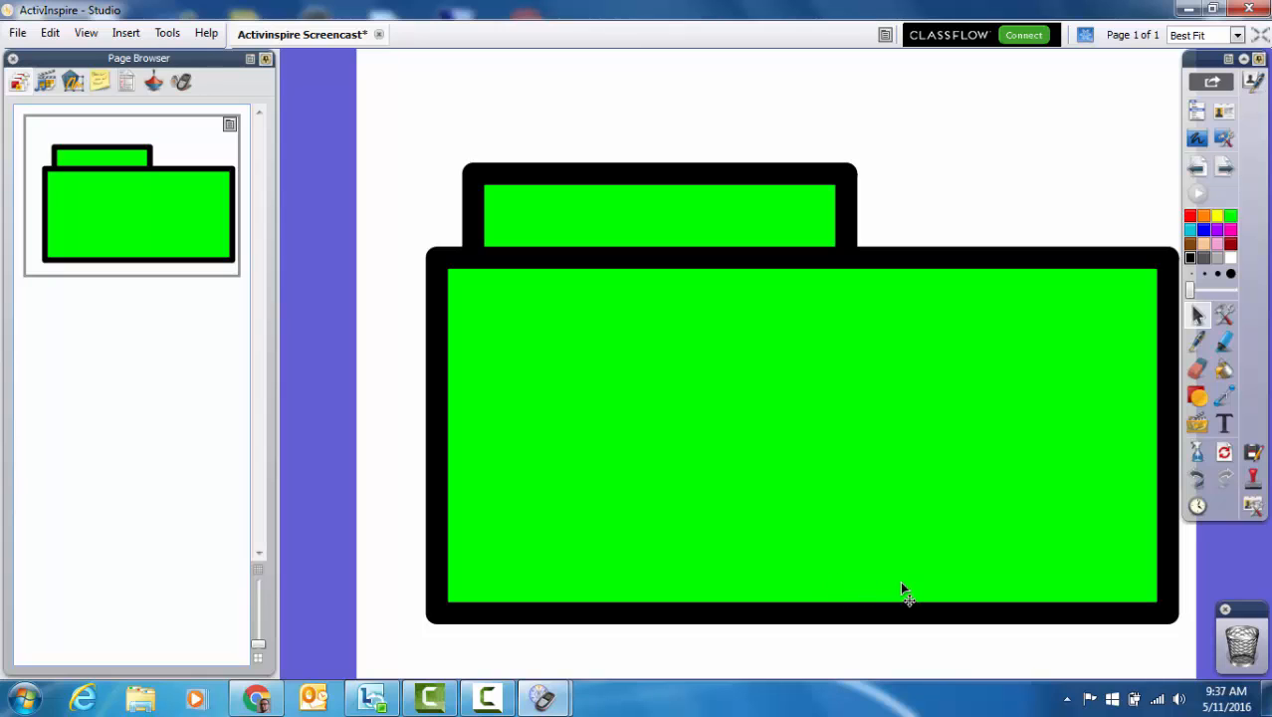
drag(901, 585, 1243, 648)
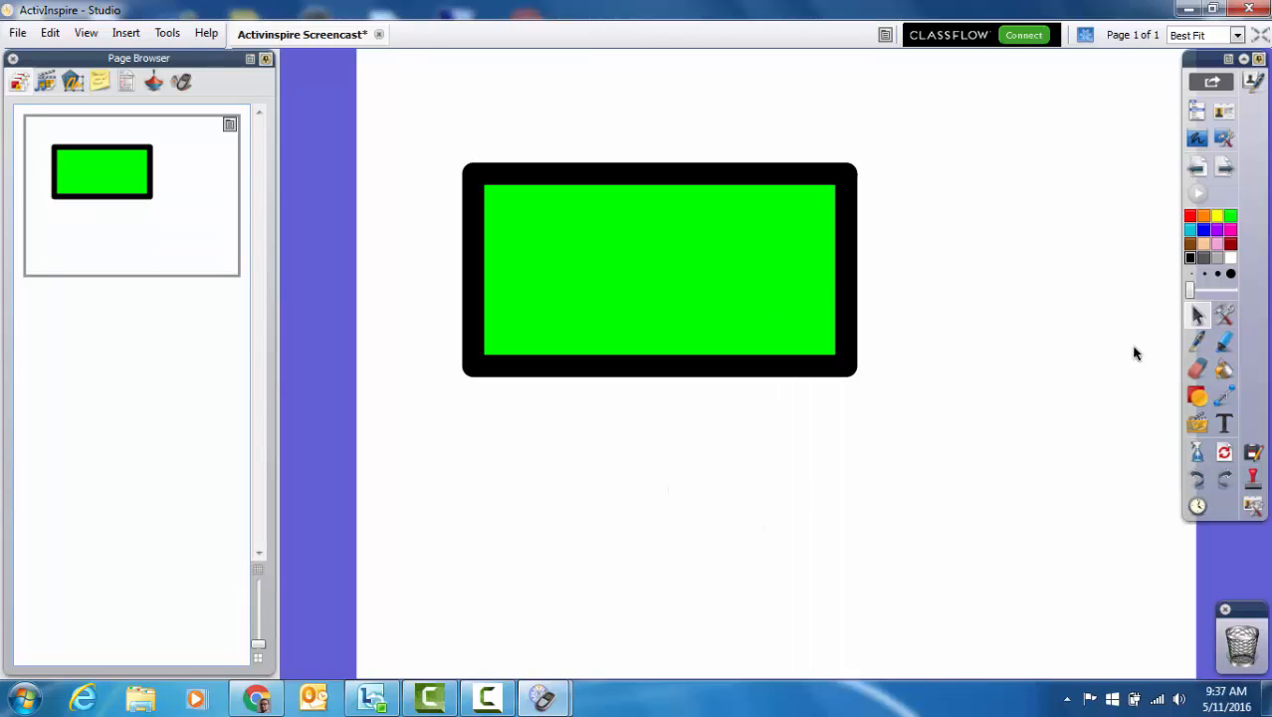
- Move the remaining green rectangle right across the page and view its object commands
drag(777, 263, 886, 255)
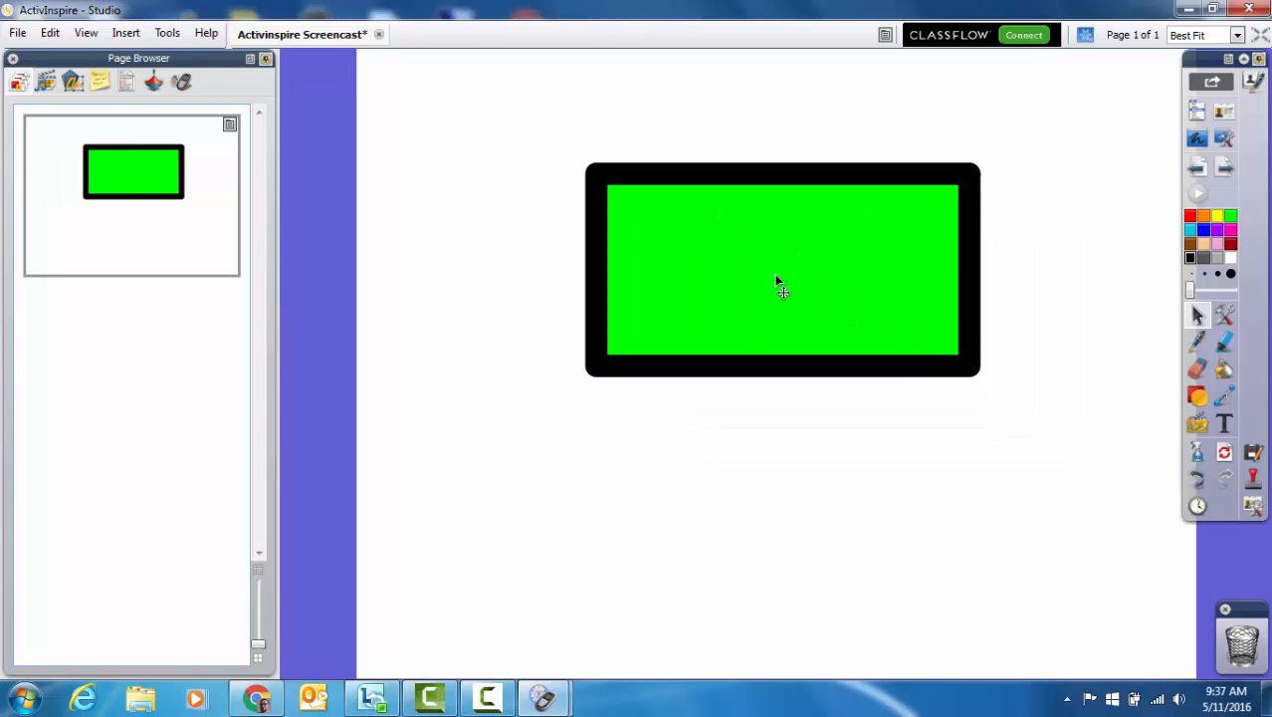
right_click(852, 216)
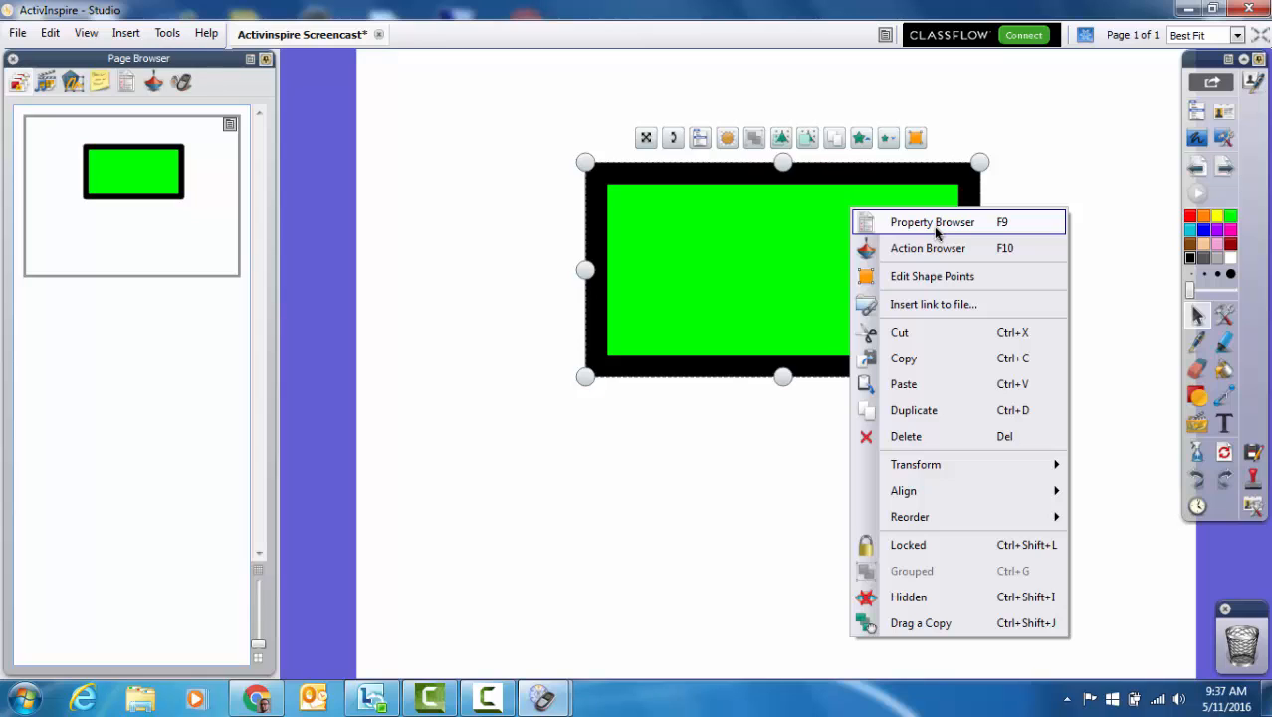
click(1065, 133)
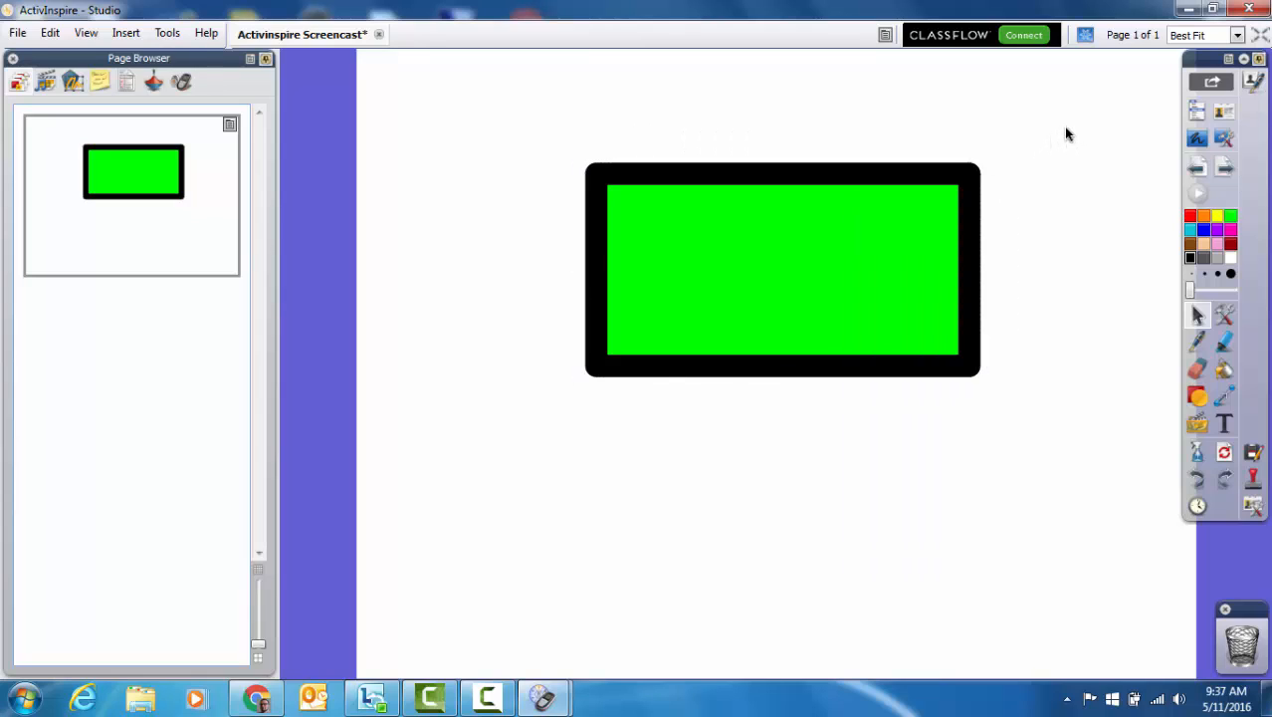
- Use Freely Move Object to shift the green rectangle toward mid-page and rotate it about a quarter turn upright
click(712, 259)
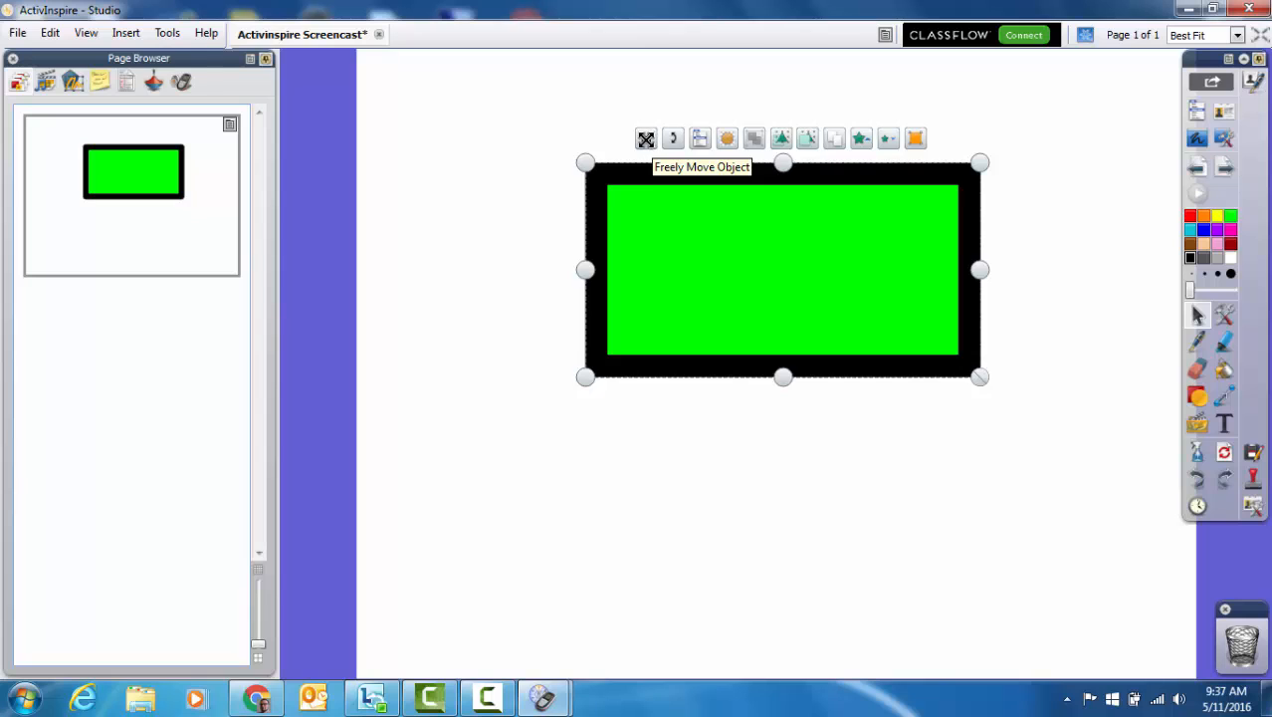
drag(649, 138, 628, 246)
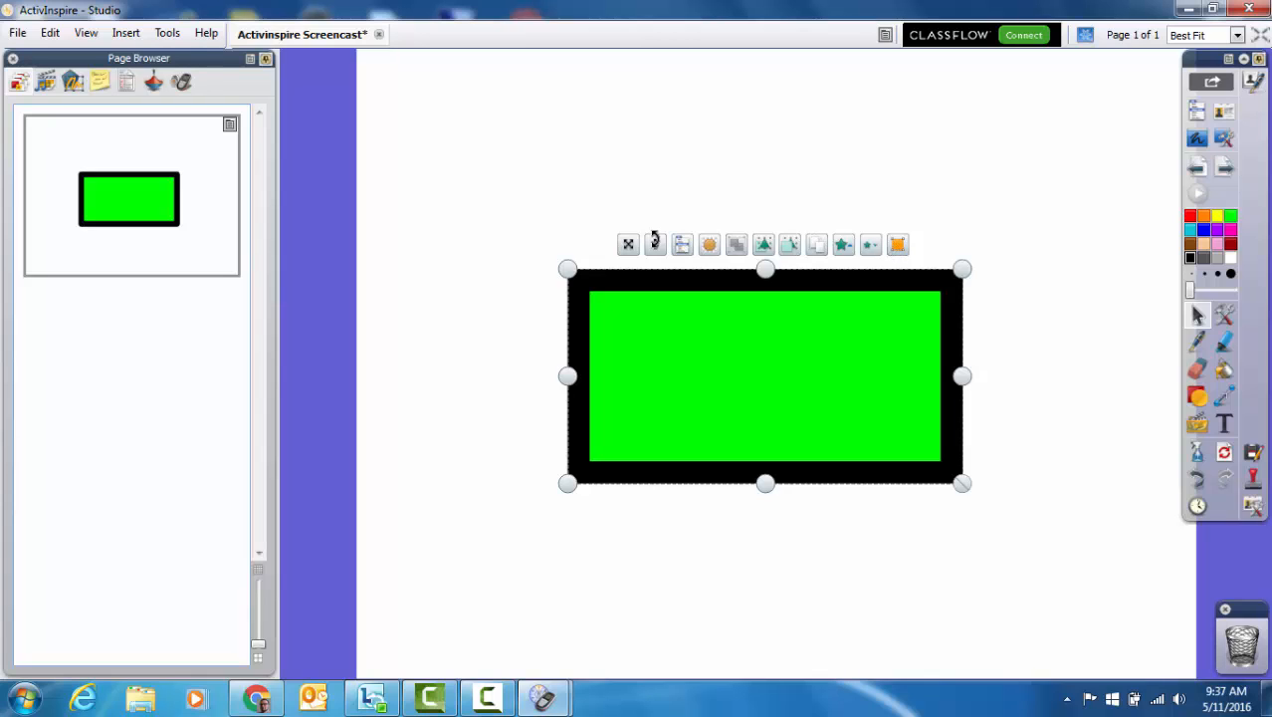
mouse_move(627, 244)
mouse_down()
mouse_move(739, 226)
mouse_move(619, 199)
mouse_move(614, 265)
mouse_up()
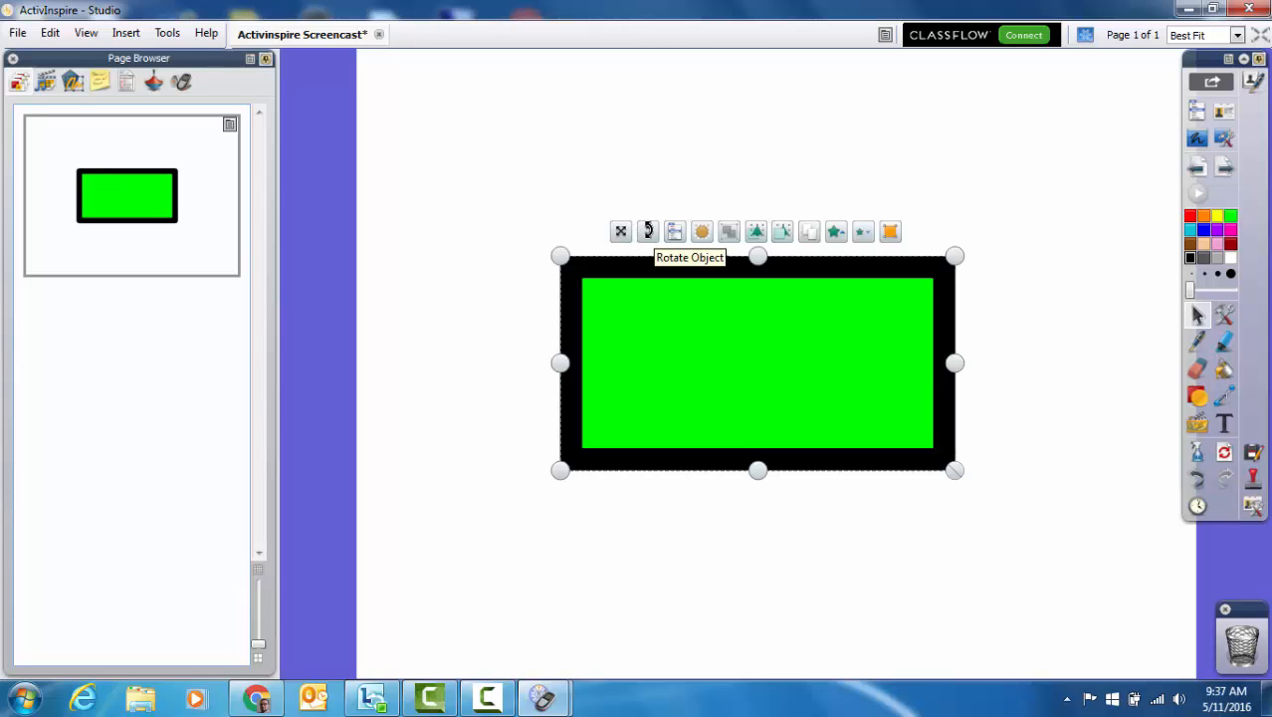
drag(648, 231, 795, 389)
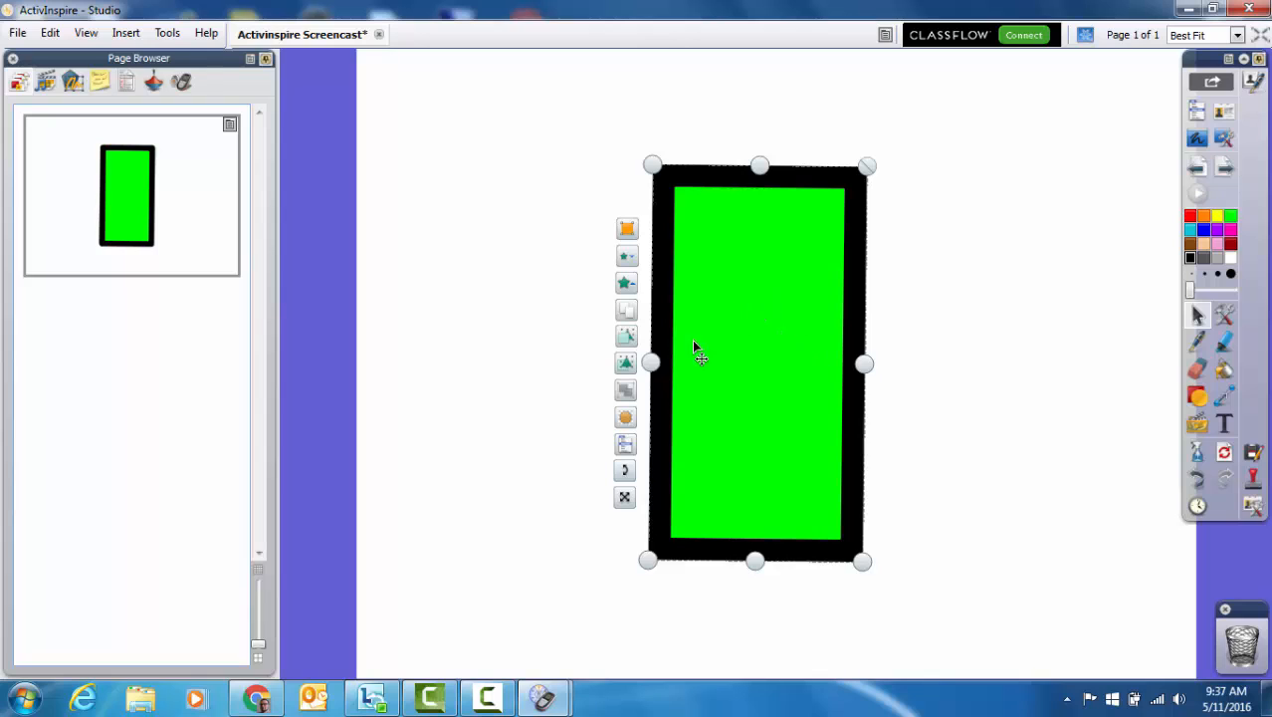
- View the upright rectangle's object menu and close it
click(626, 446)
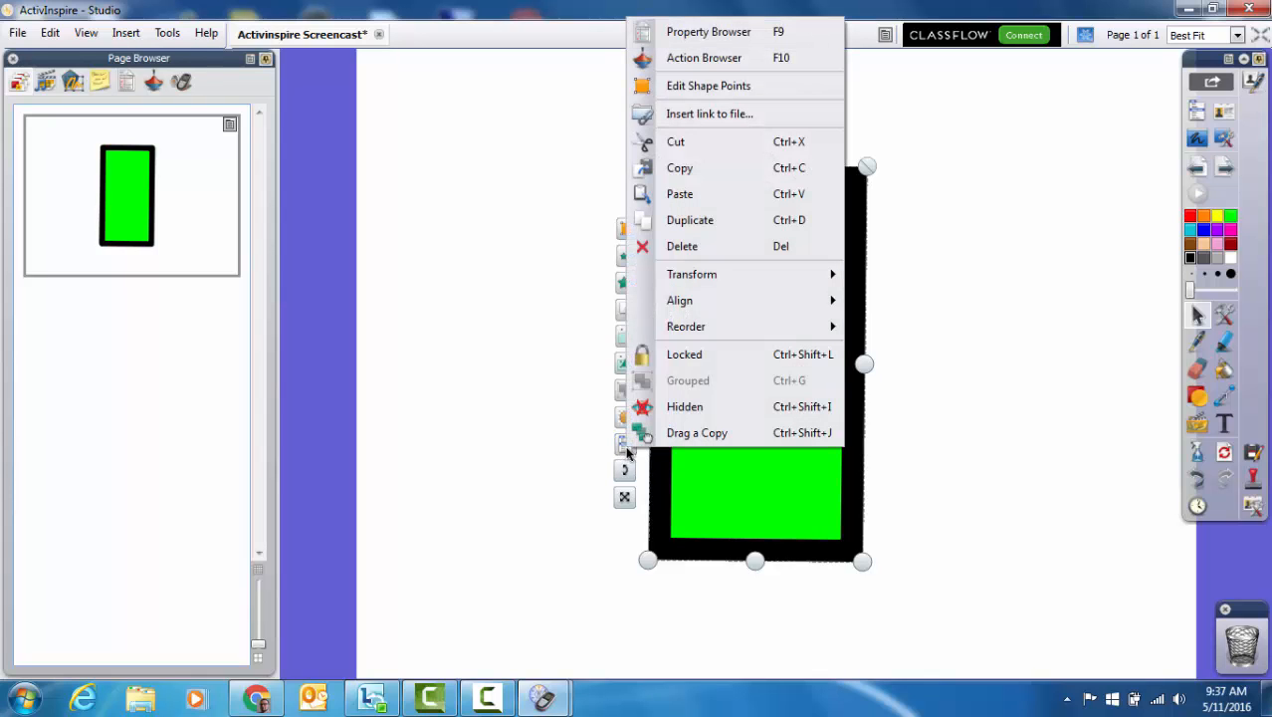
click(584, 458)
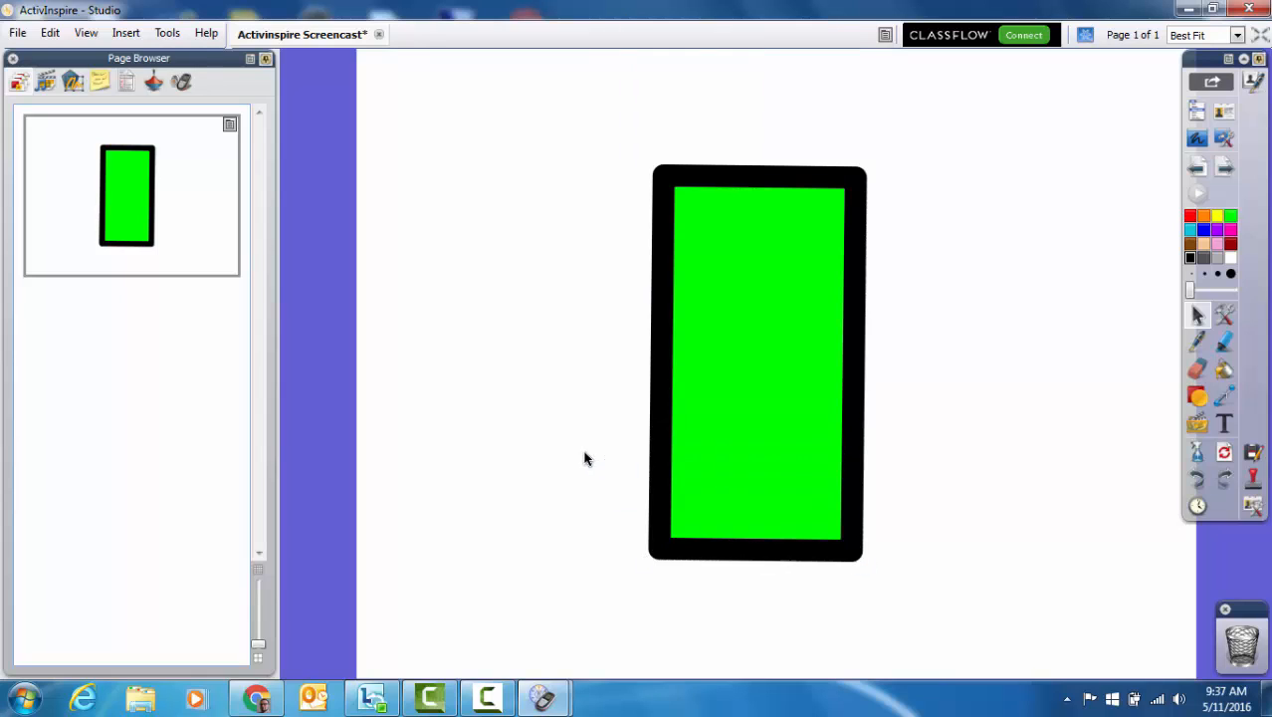
- Make the green rectangle strongly translucent with the Translucency Slider, and return it to full opacity
click(674, 426)
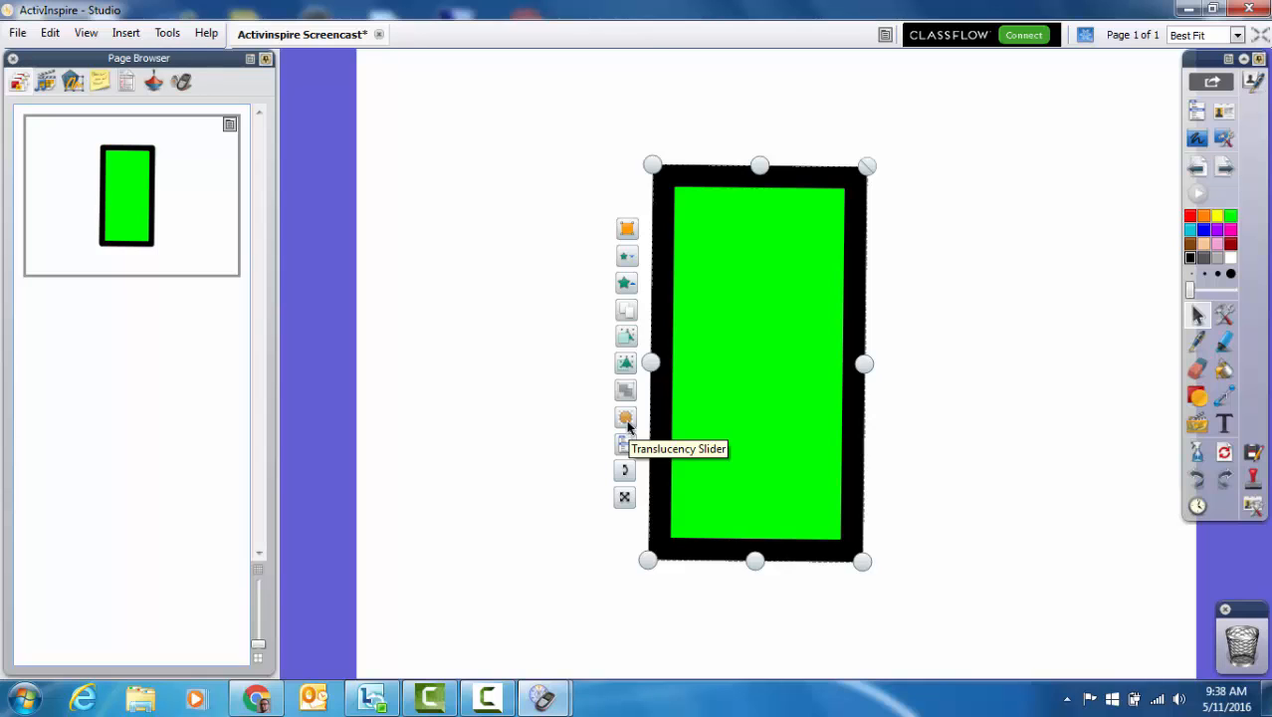
click(627, 422)
drag(628, 425, 554, 422)
click(572, 516)
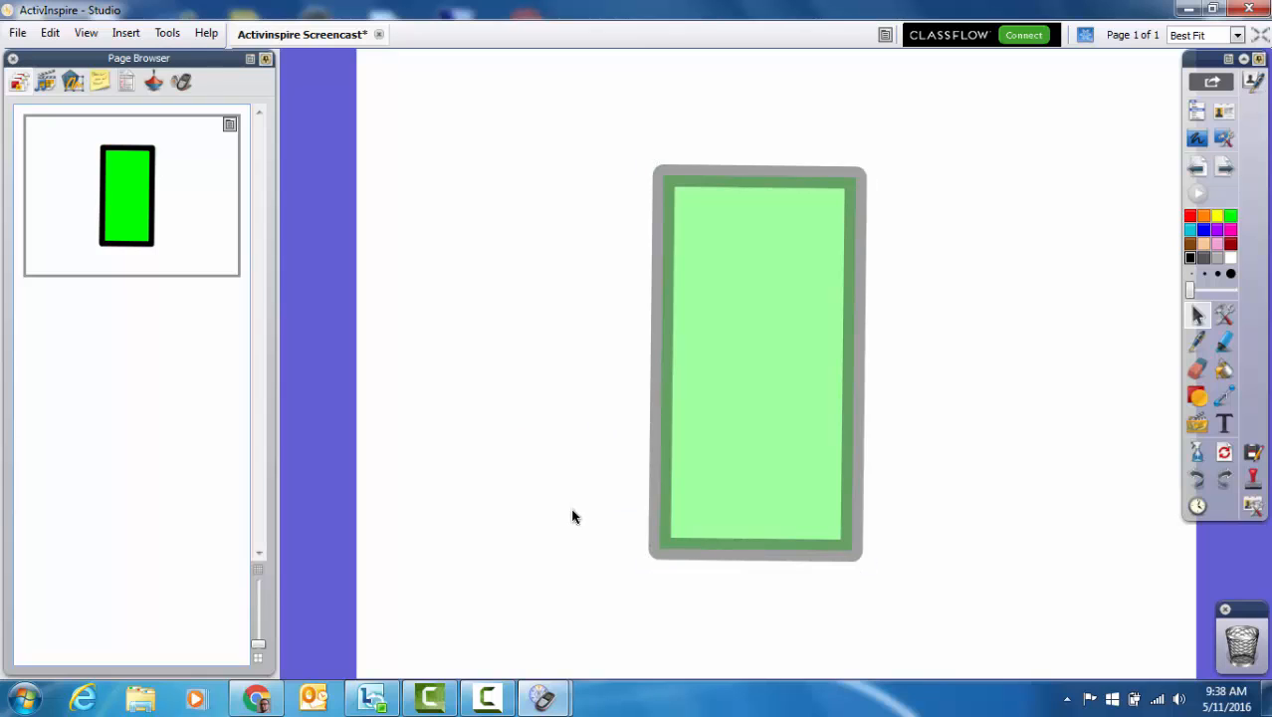
click(721, 411)
click(630, 418)
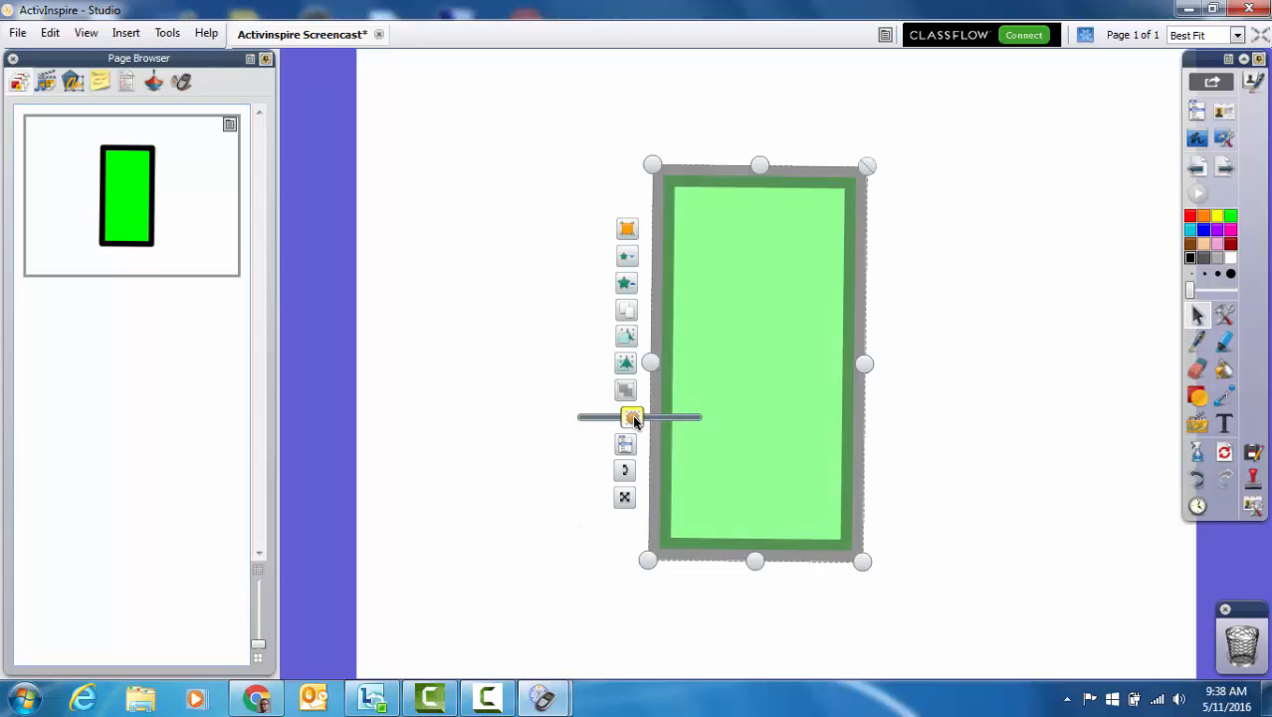
drag(634, 419, 718, 407)
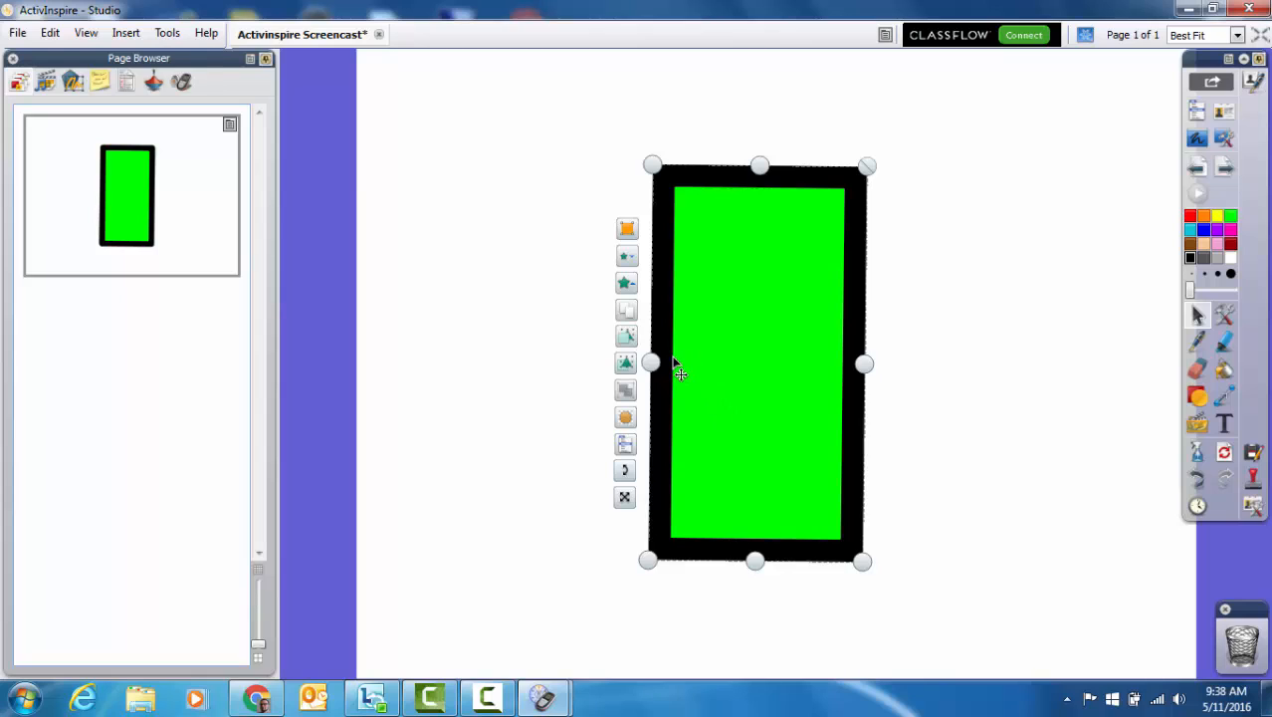
- Duplicate the green rectangle and place the copy beside the original on its right
click(627, 394)
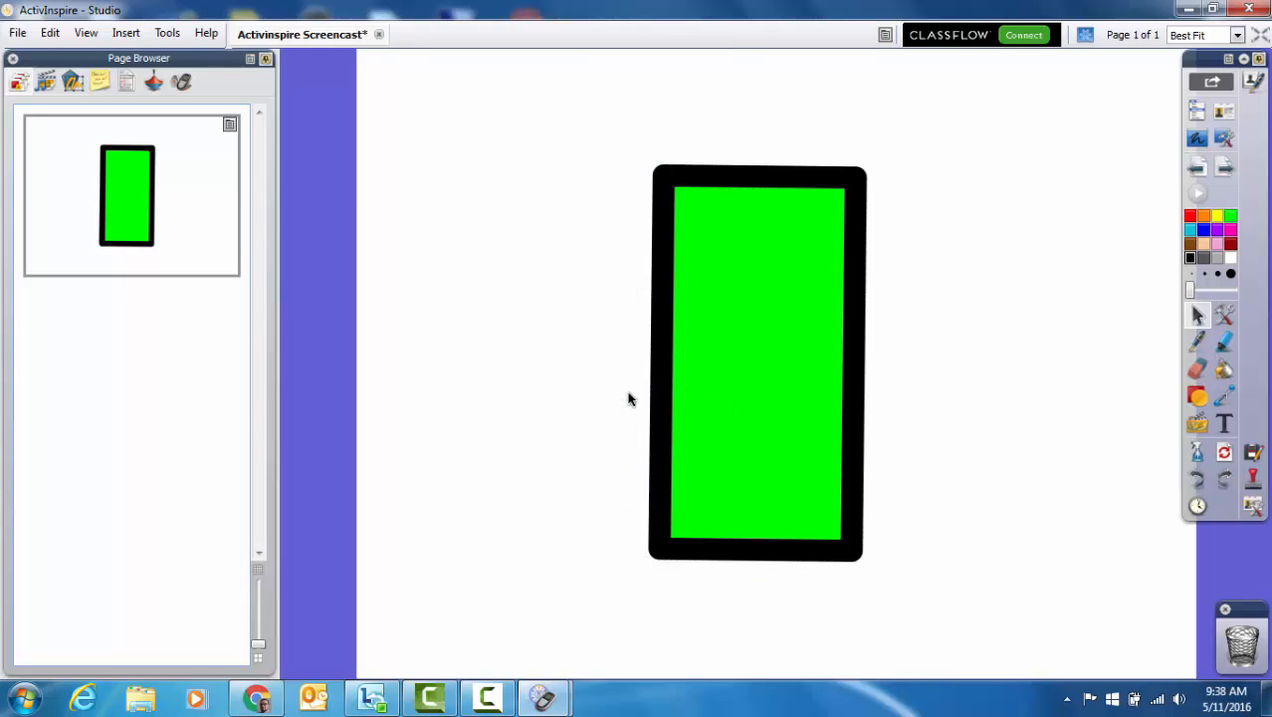
click(723, 417)
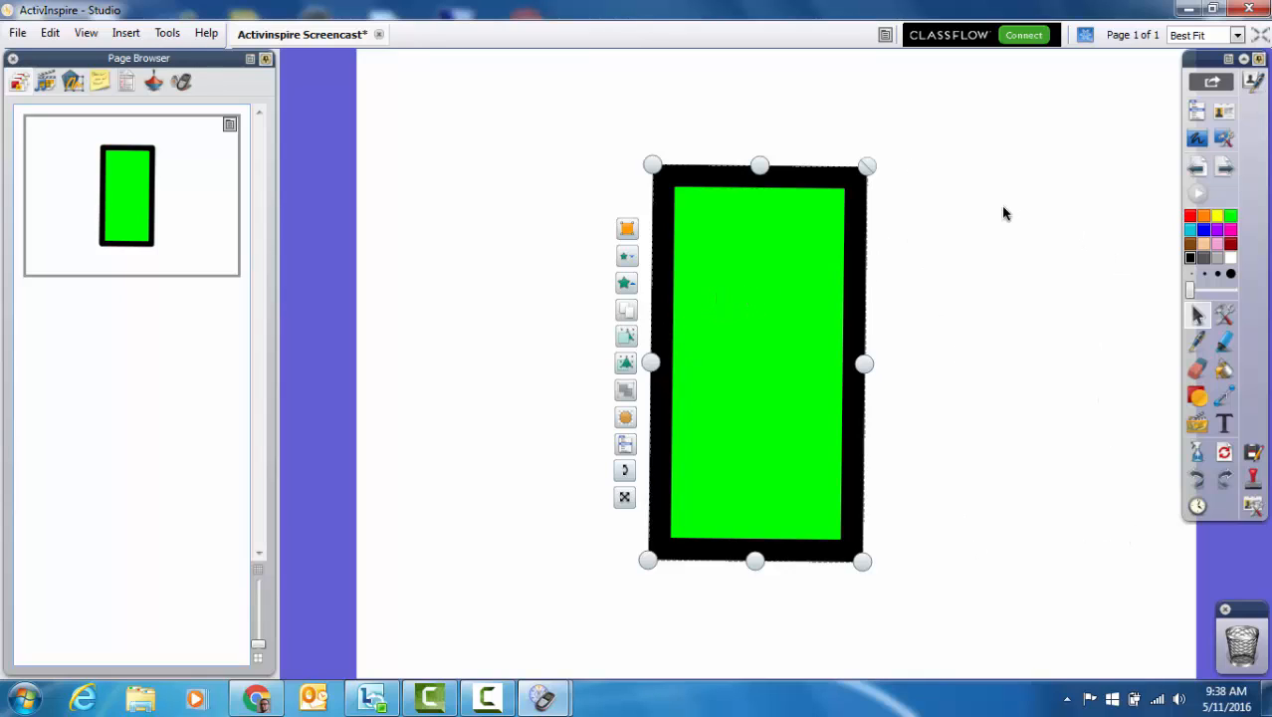
click(626, 312)
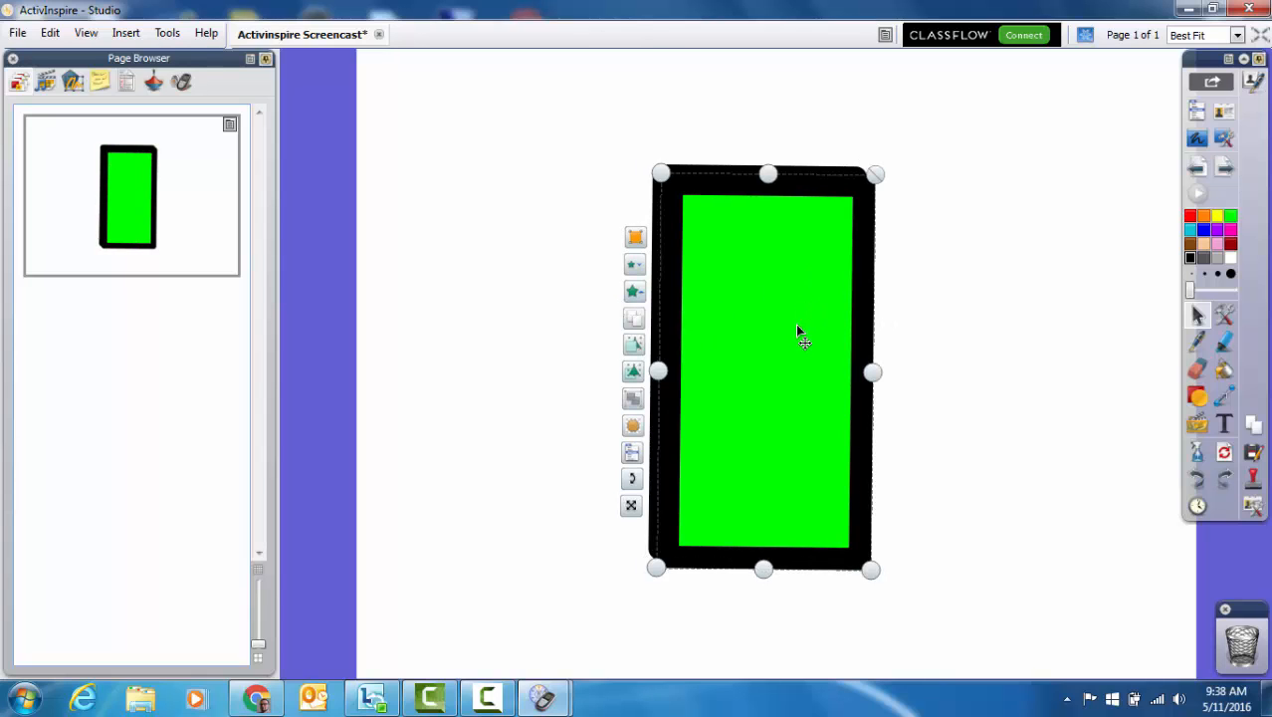
drag(798, 330, 1029, 324)
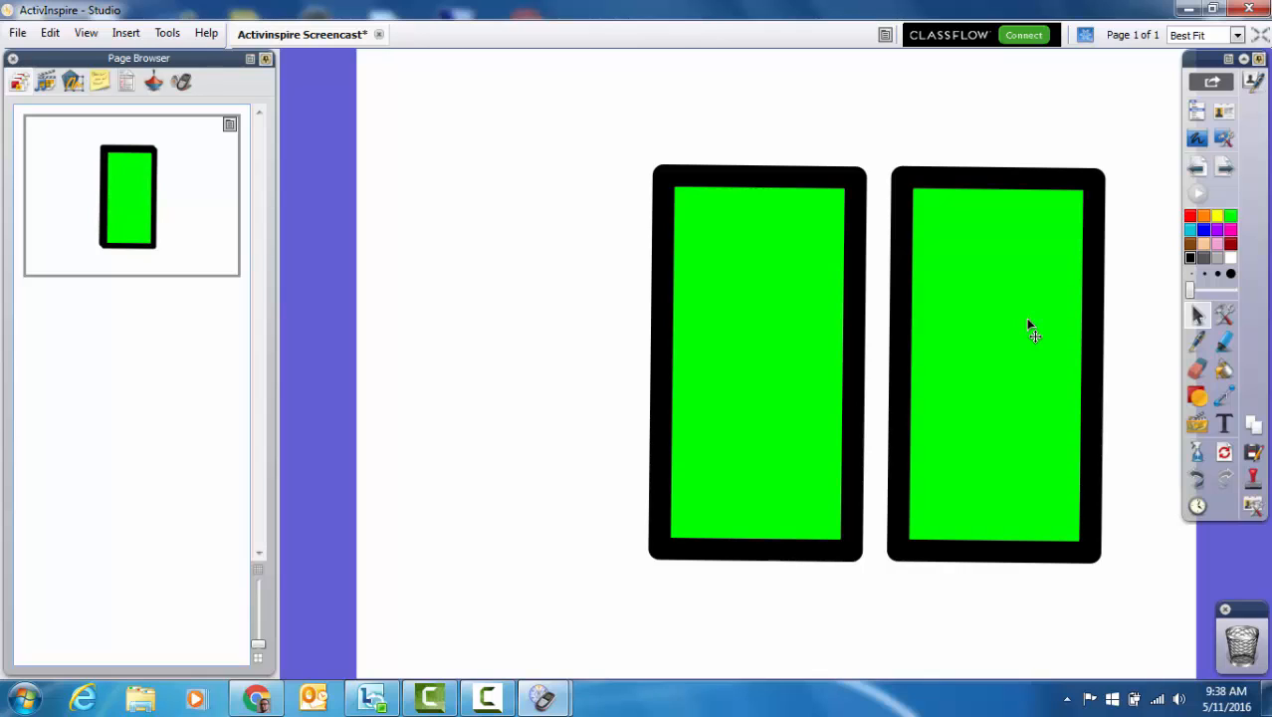
- Enlarge the left rectangle by two size increments and move it down and left, clear of the copy
click(712, 275)
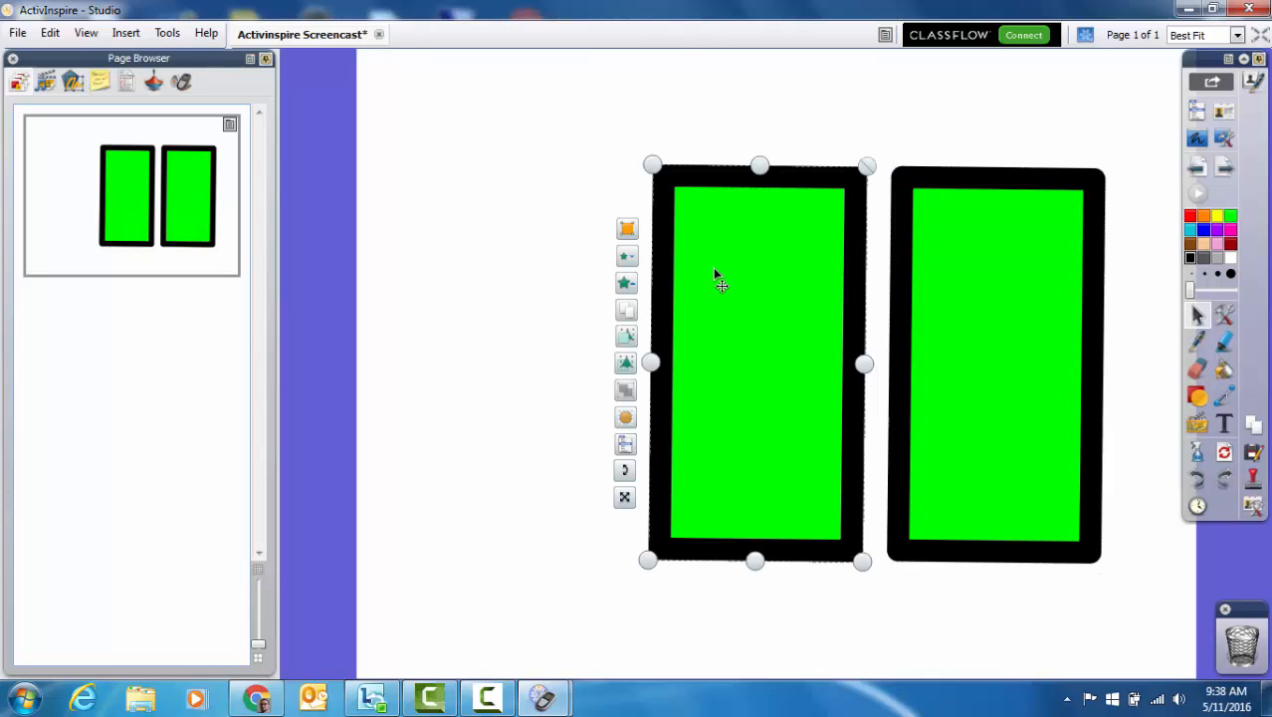
click(628, 286)
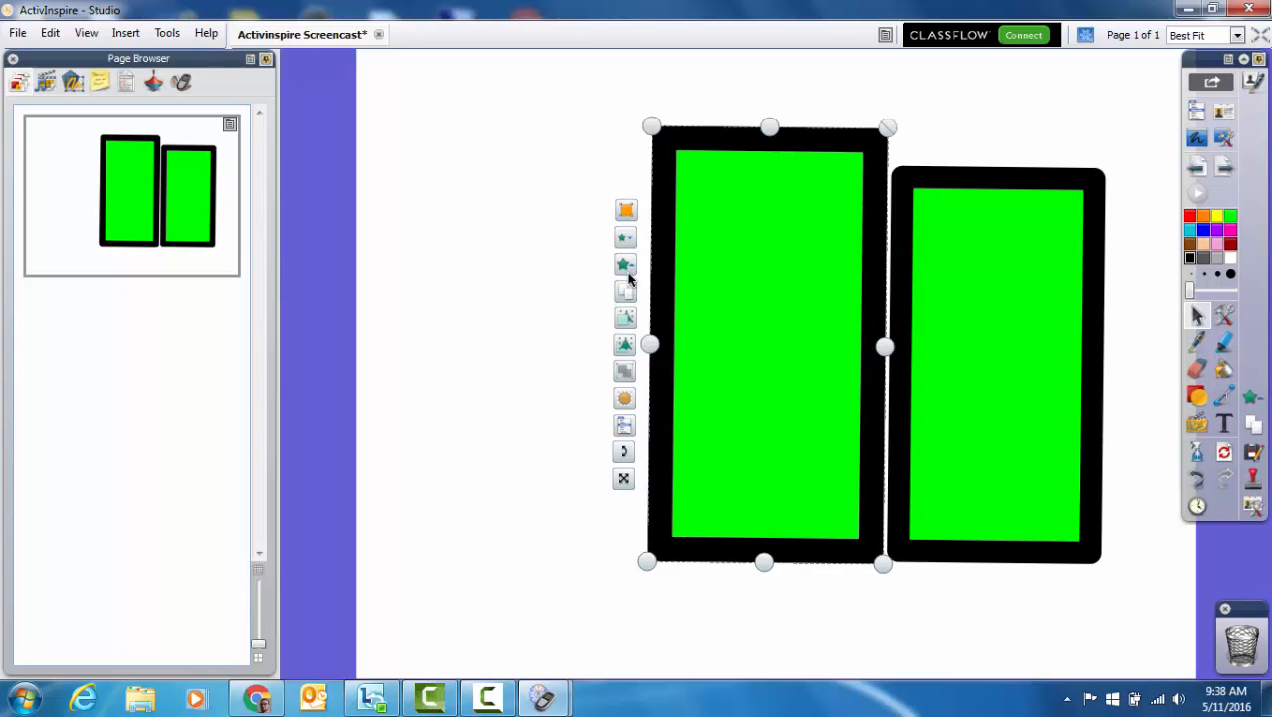
click(628, 279)
drag(865, 247, 822, 309)
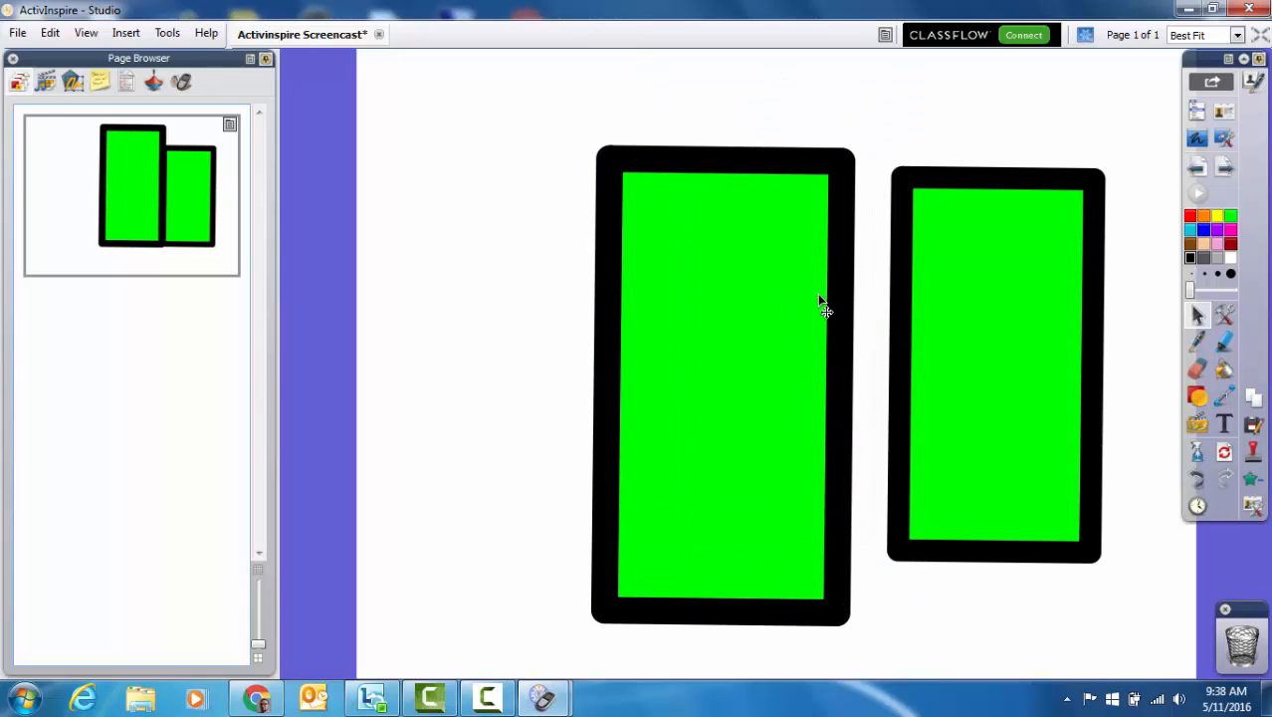
- Shrink the left rectangle by two size increments and align its top edge with the copy
click(570, 276)
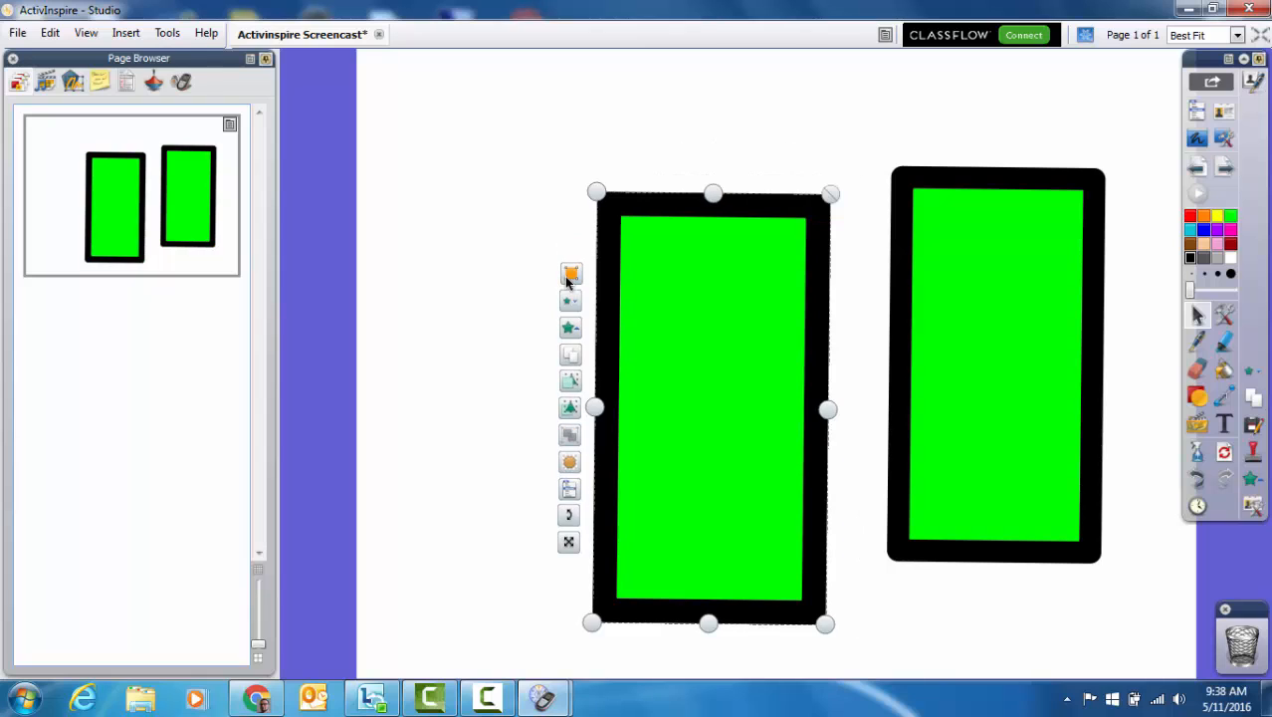
click(572, 306)
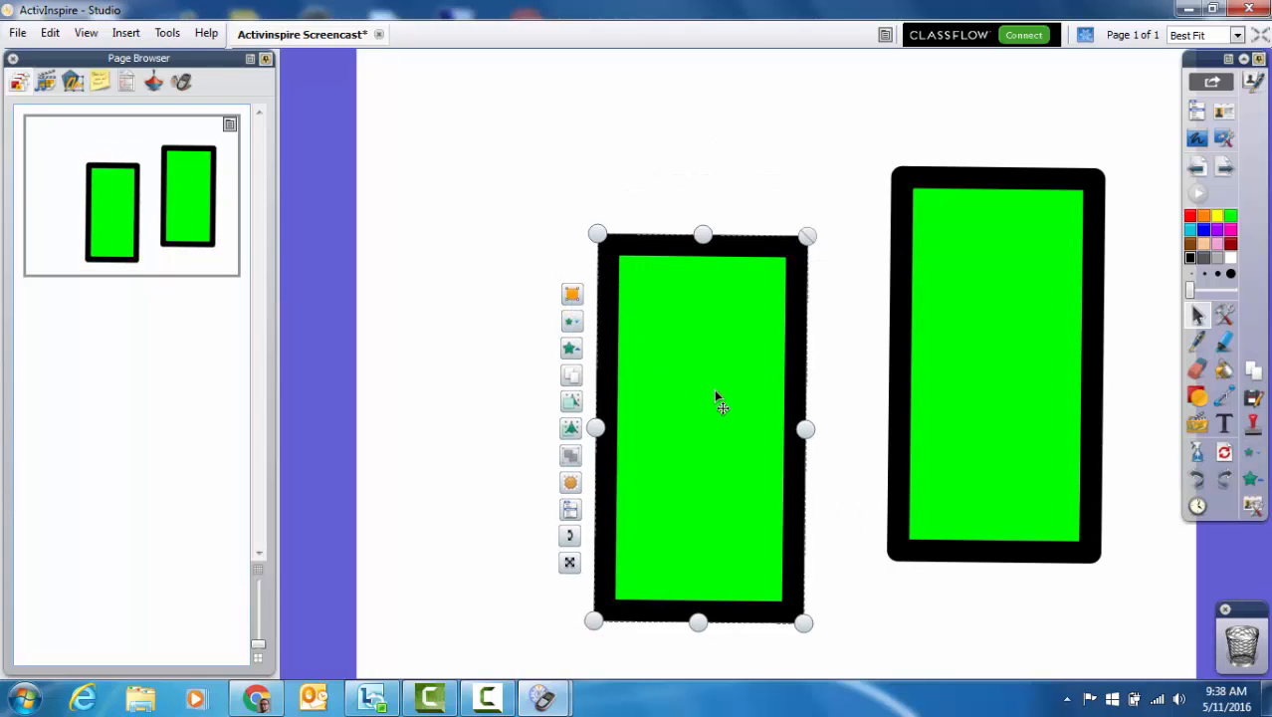
drag(718, 398, 745, 328)
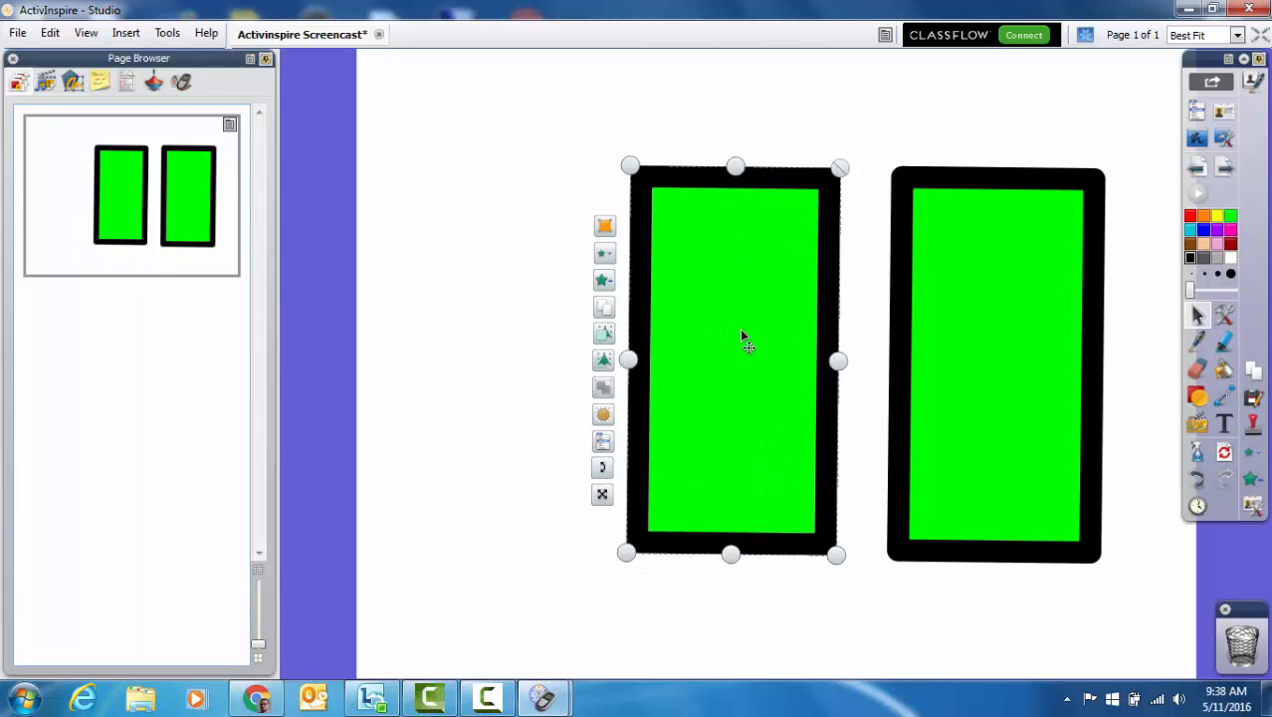
- Edit the left rectangle's shape points, pulling its three upper points outward, and move the right rectangle clear of it
click(604, 228)
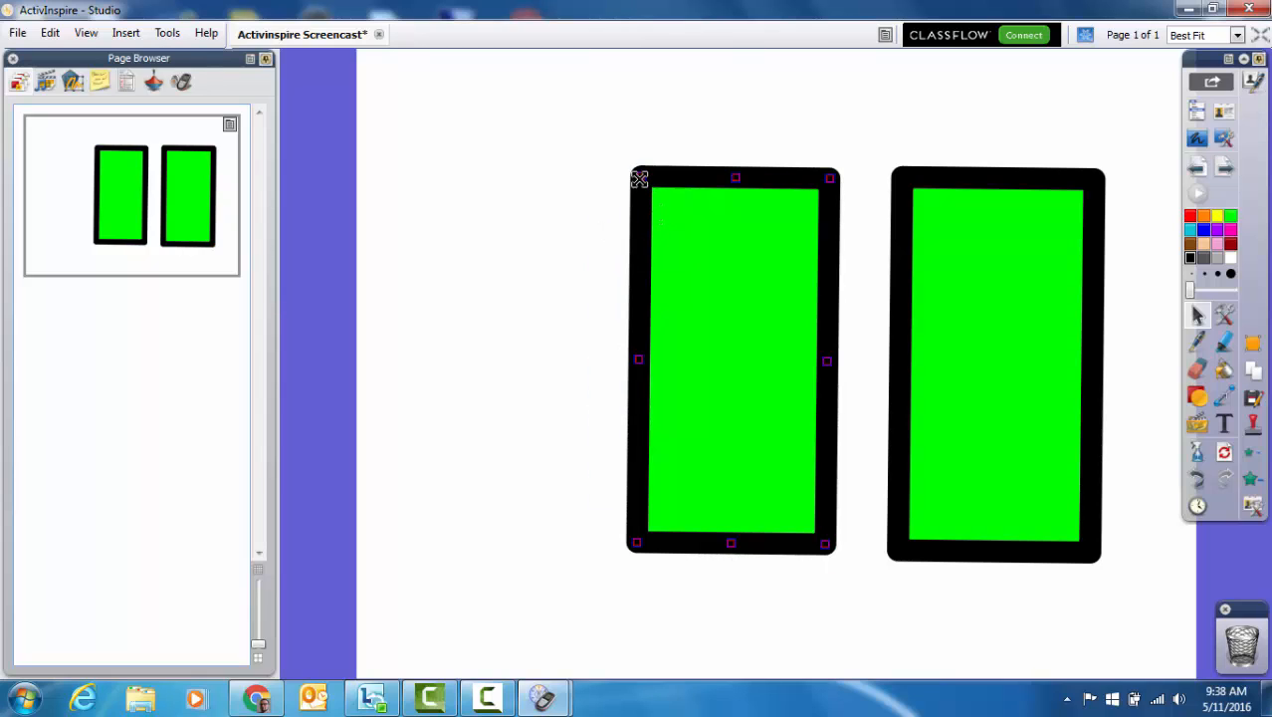
drag(633, 174, 490, 118)
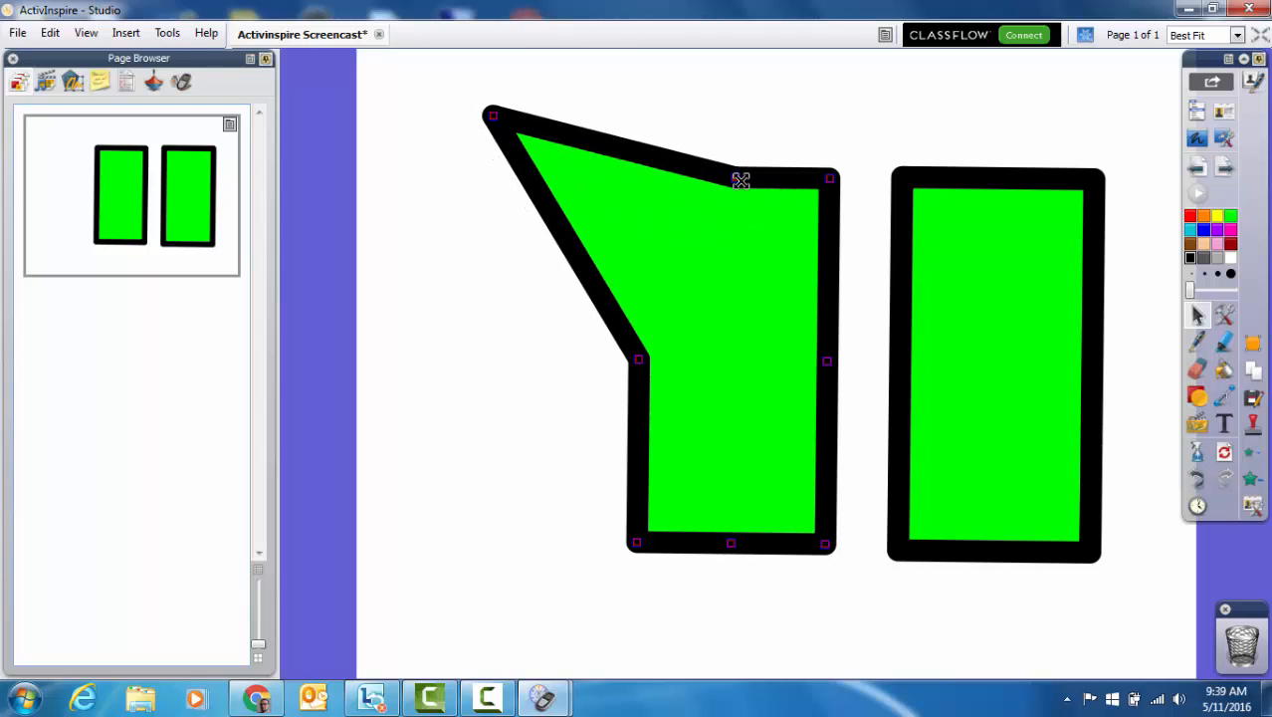
drag(738, 179, 752, 77)
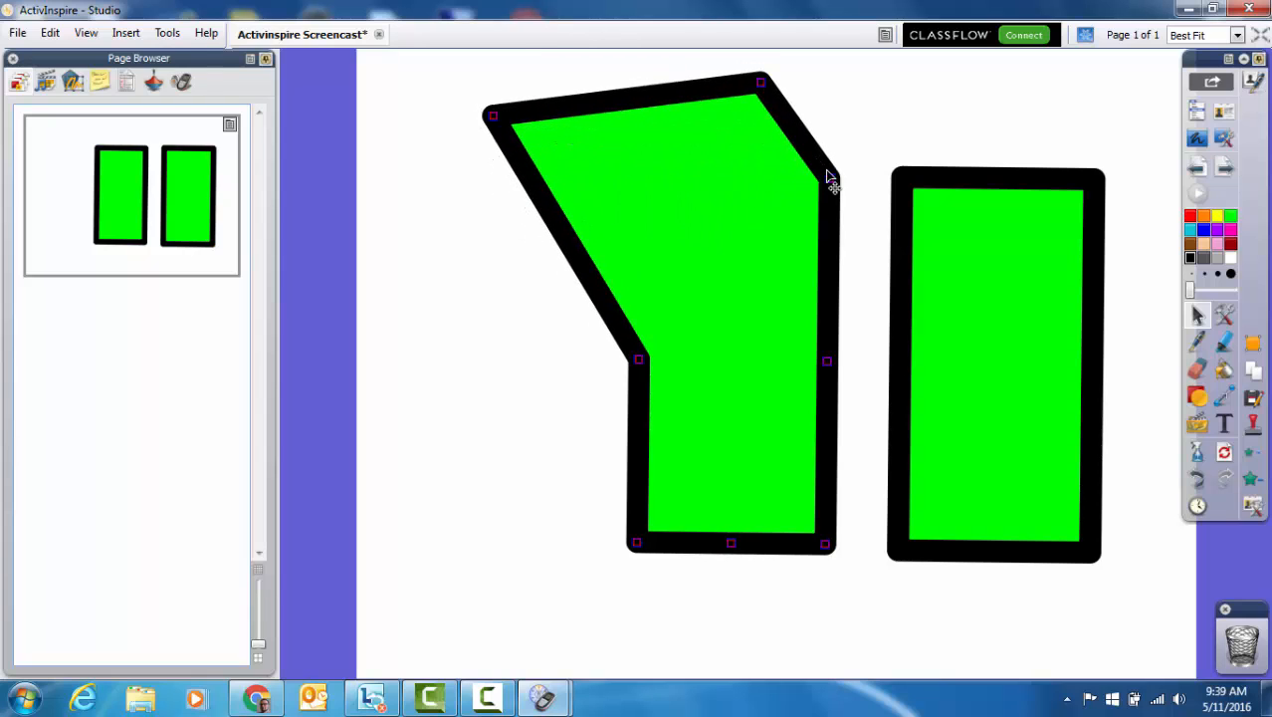
drag(832, 177, 909, 127)
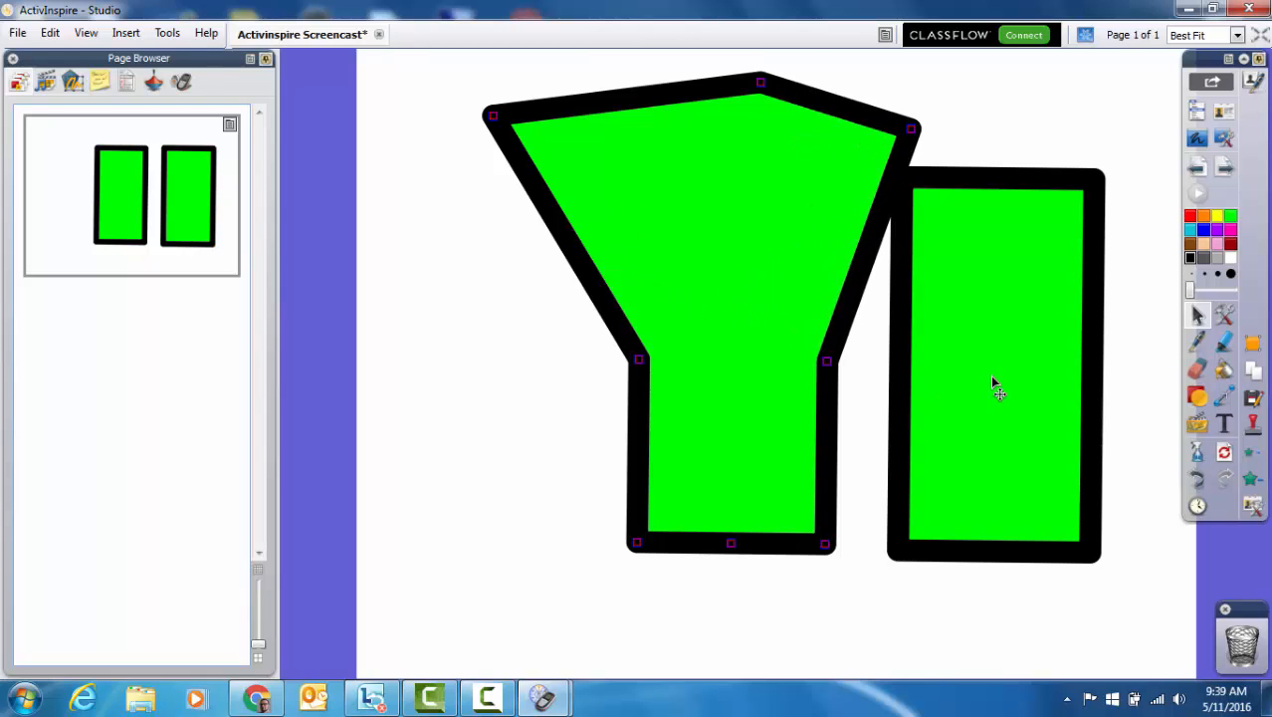
drag(1031, 352, 1072, 389)
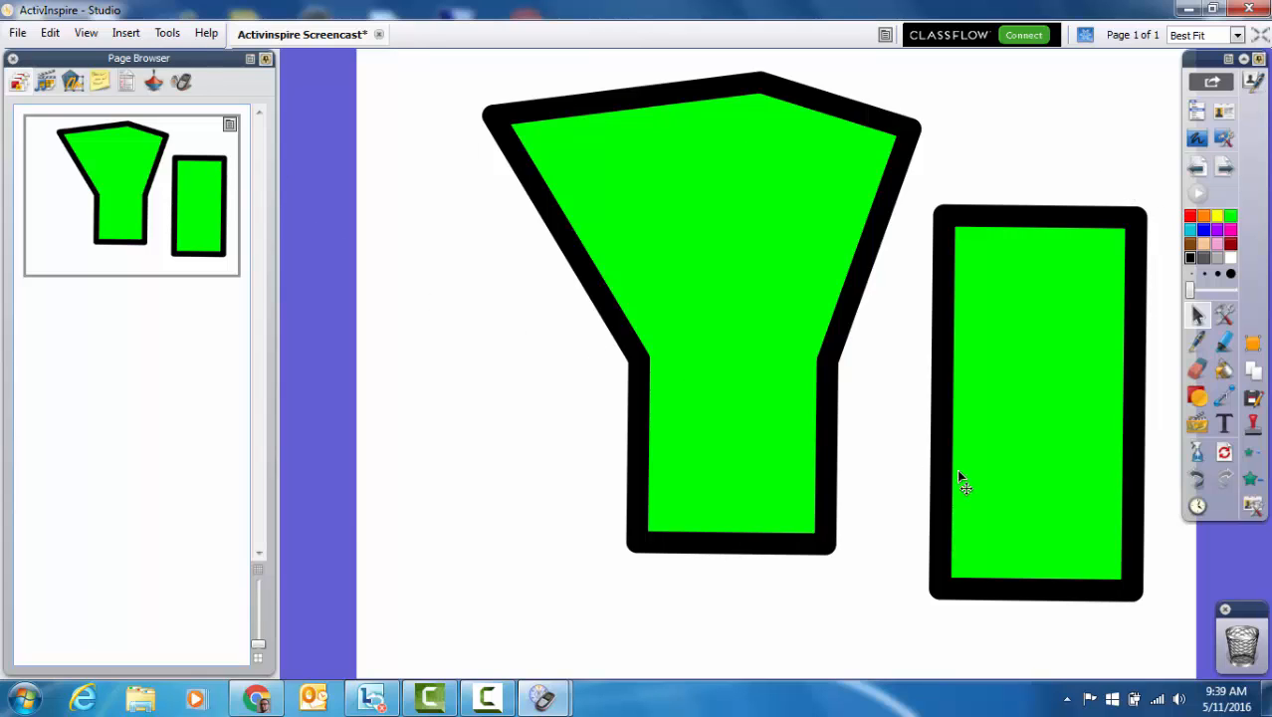
- Undo the right rectangle's move and the three shape point edits, and discard the right rectangle in the trash bin
click(1194, 481)
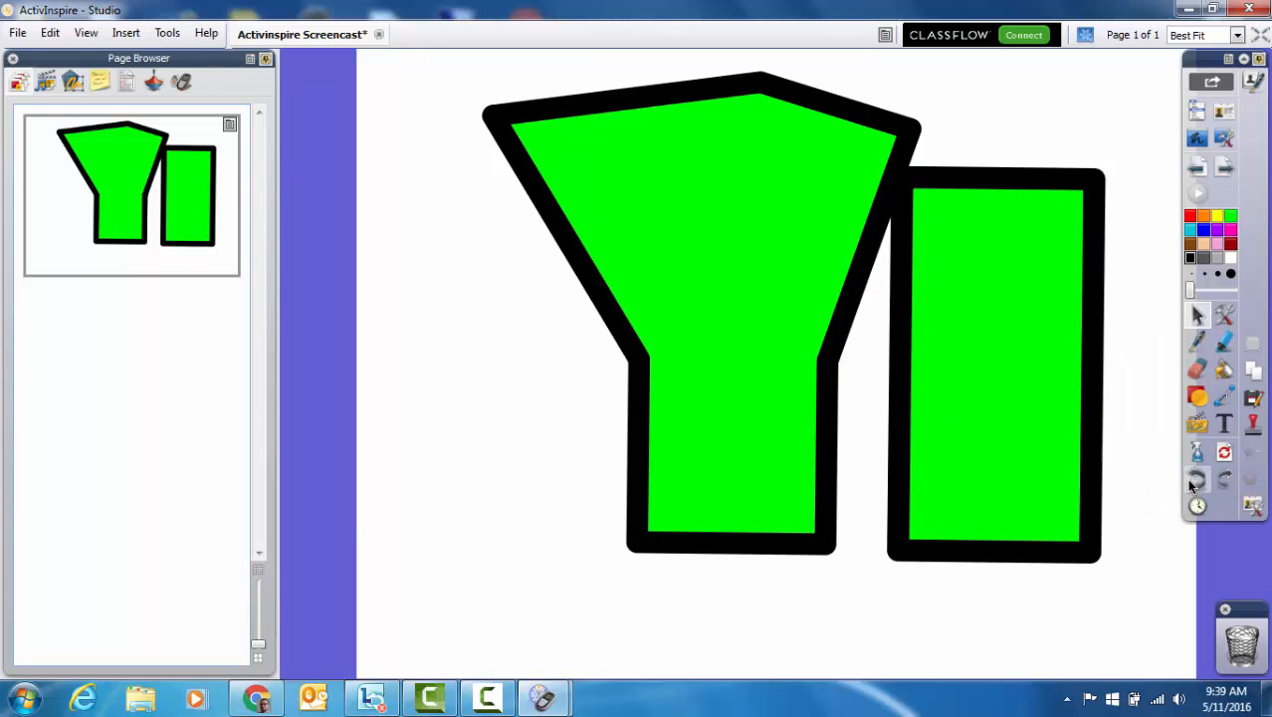
click(1194, 480)
click(1191, 480)
click(1190, 480)
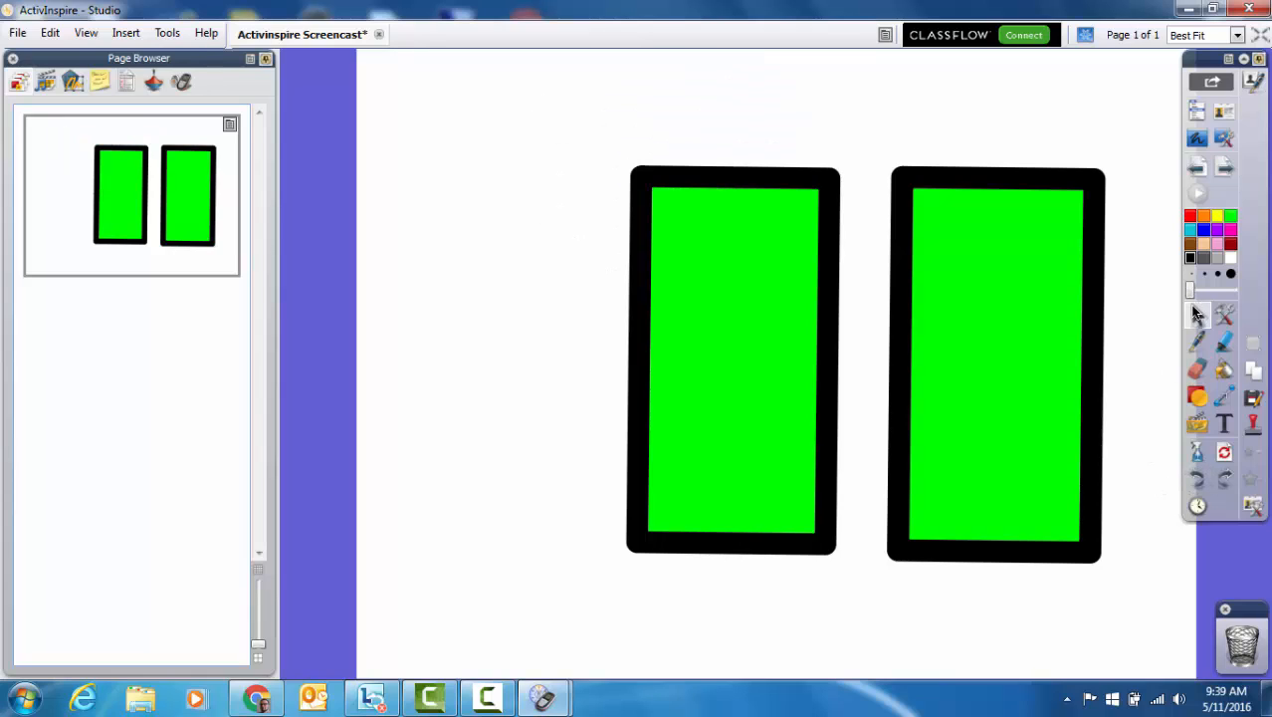
drag(945, 396, 1242, 642)
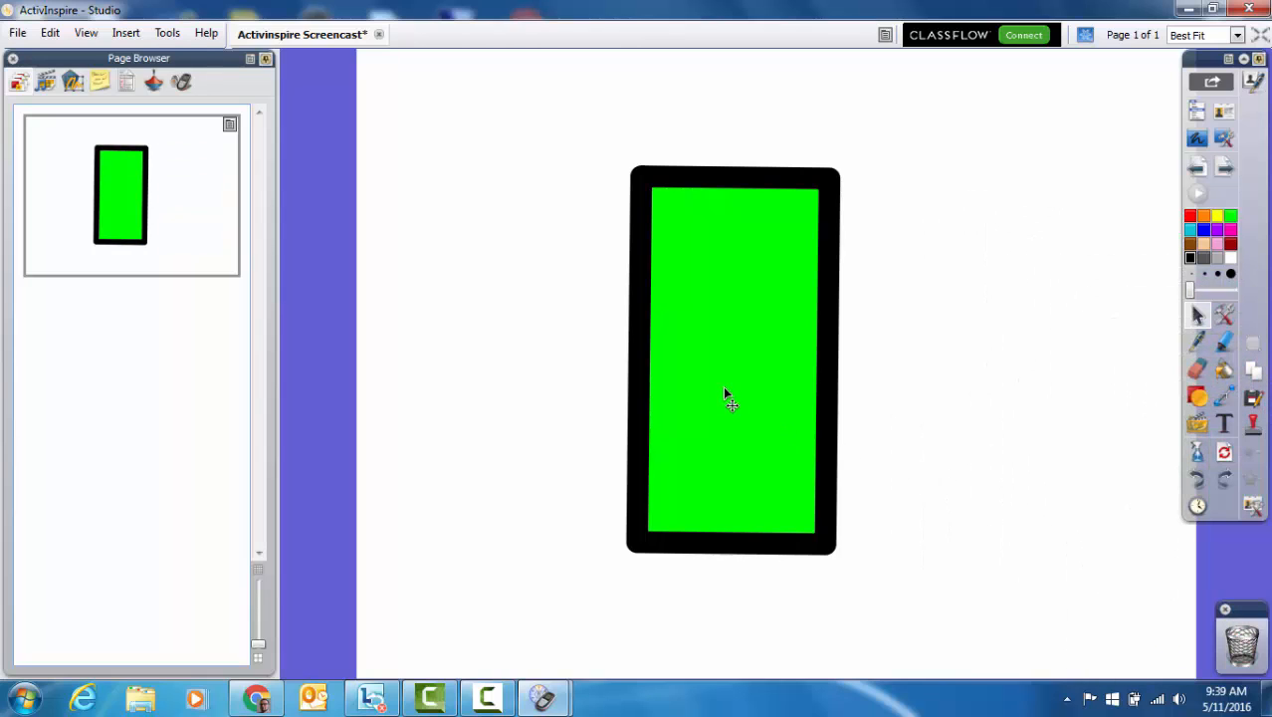
- Discard the green rectangle in the trash bin and draw a large circle with a thinner black outline and no fill
drag(725, 394, 1242, 642)
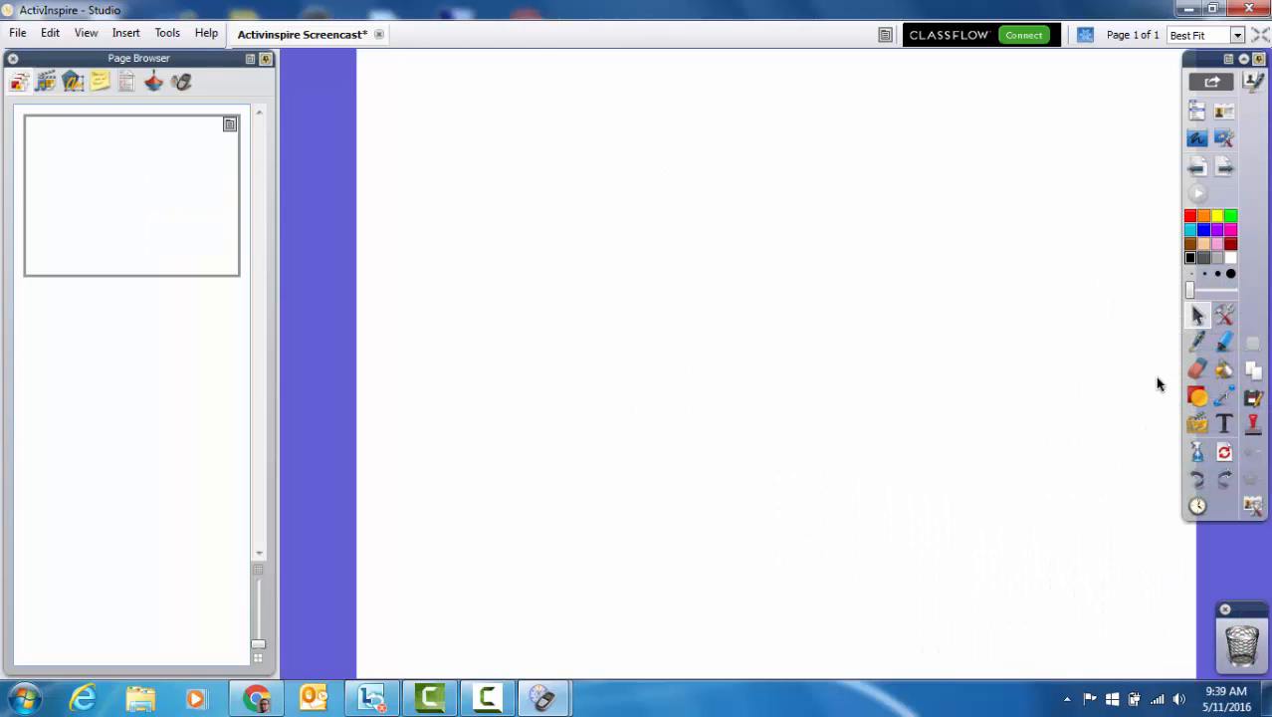
click(1197, 396)
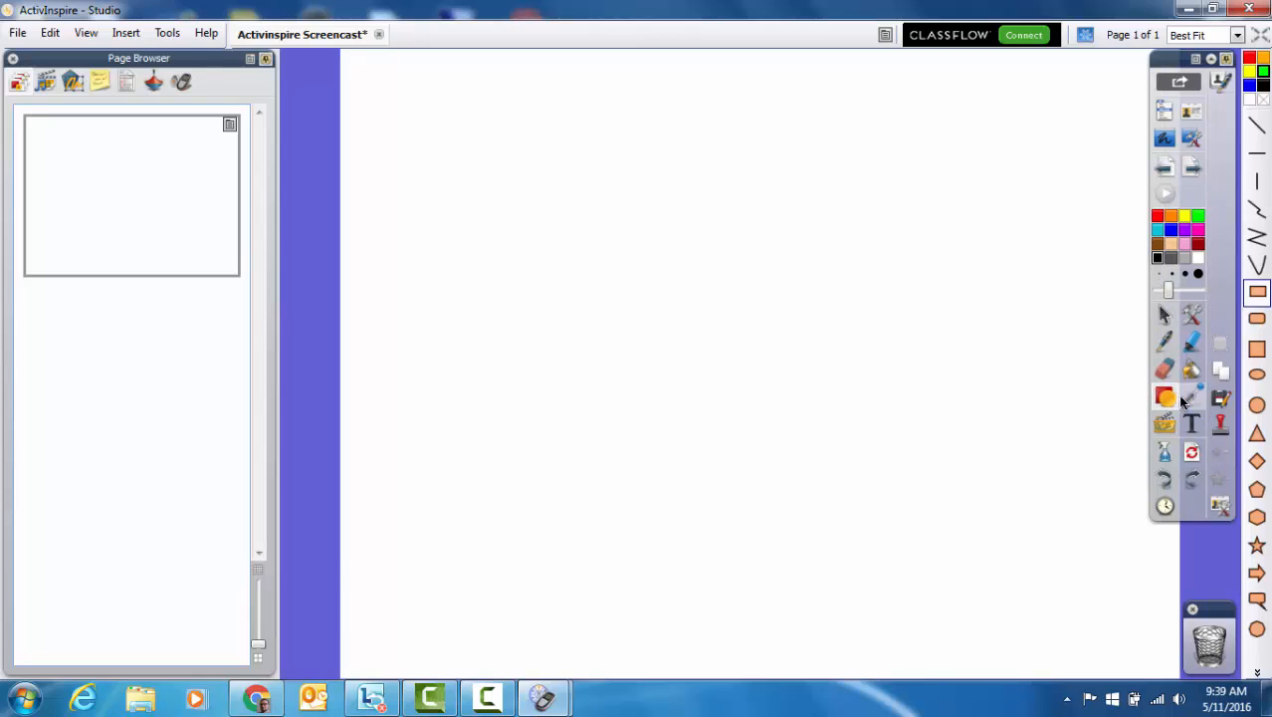
click(1255, 408)
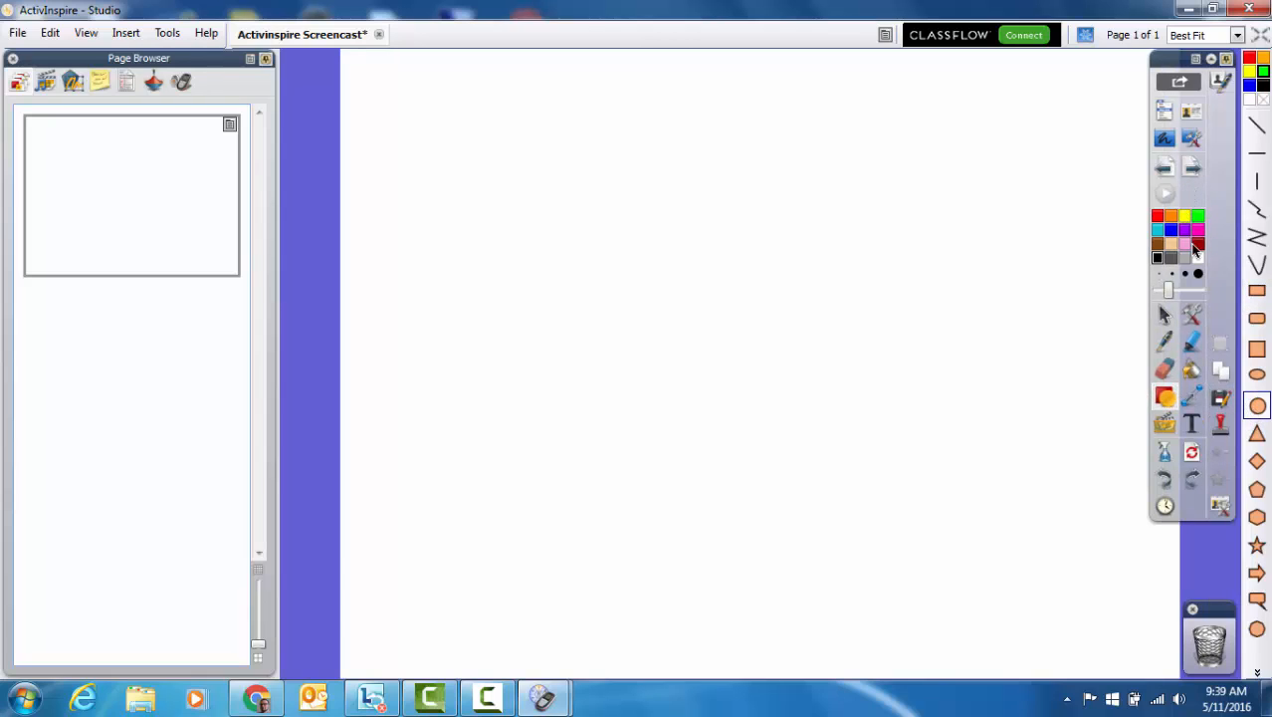
click(1156, 258)
drag(1169, 296, 1160, 291)
drag(517, 221, 881, 663)
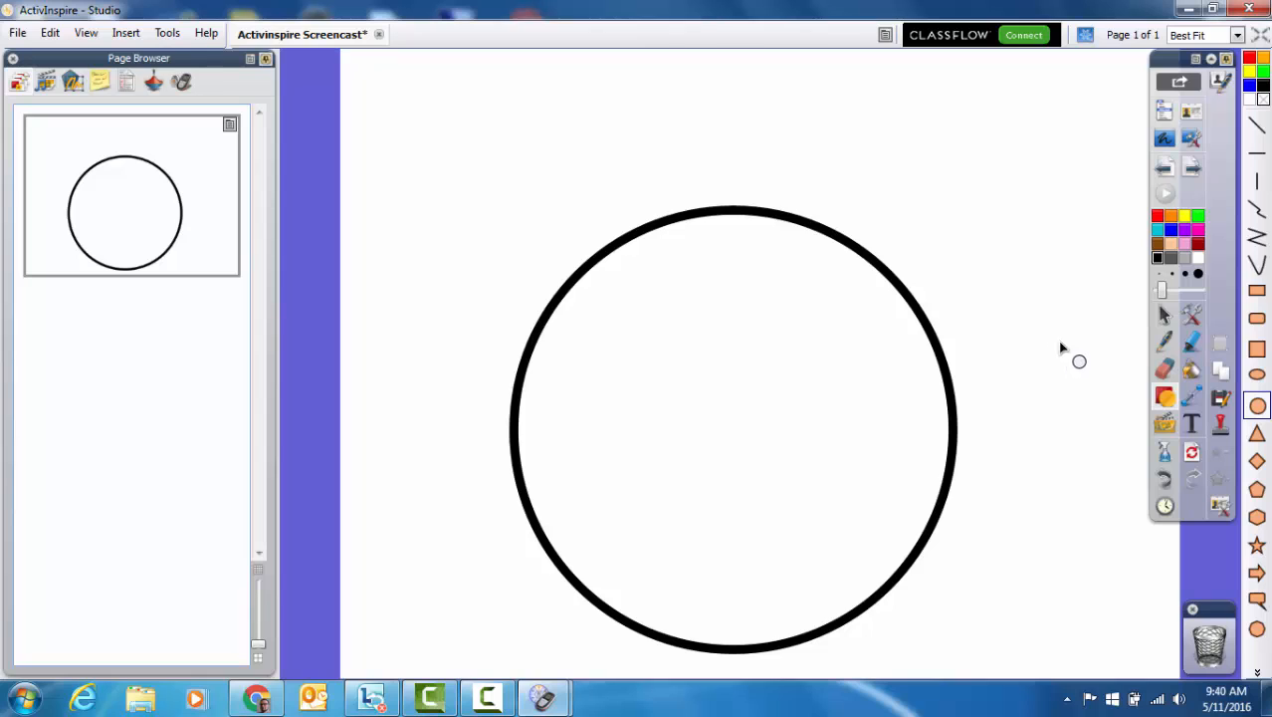
- Move the circle up and left, duplicate it, and shift the copy right so both circles overlap as a Venn diagram
click(1163, 316)
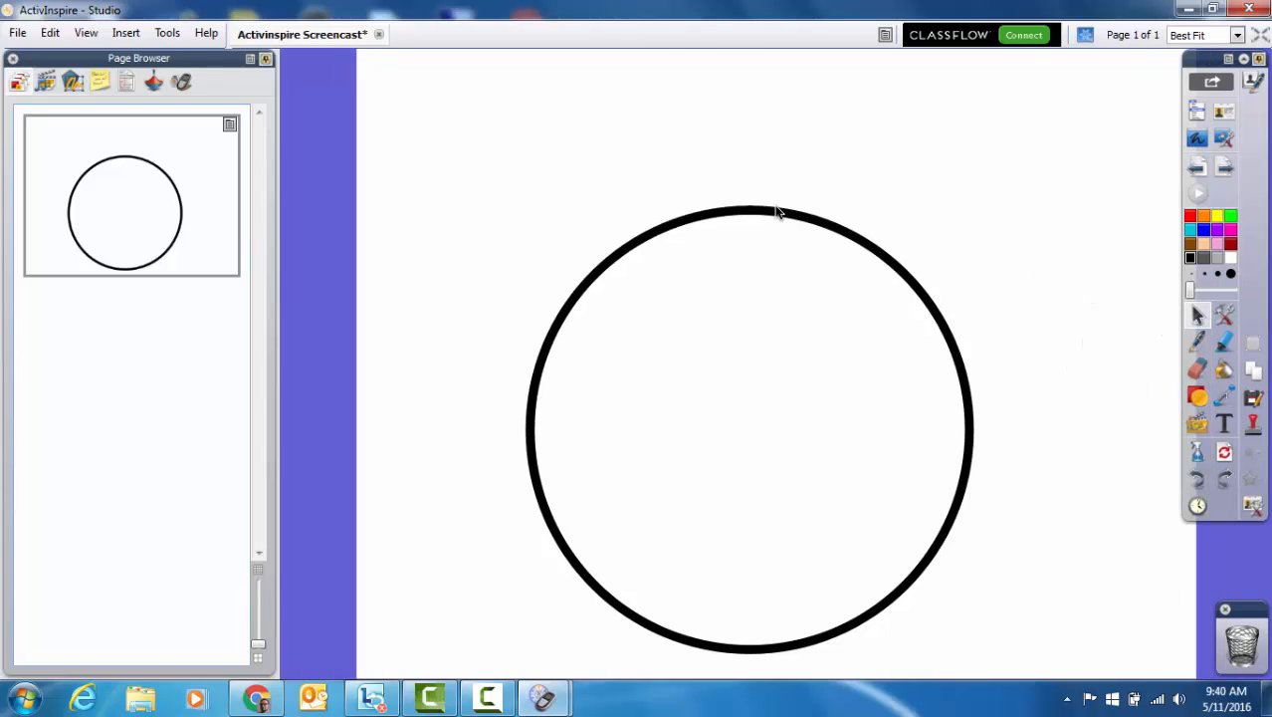
drag(757, 212, 635, 183)
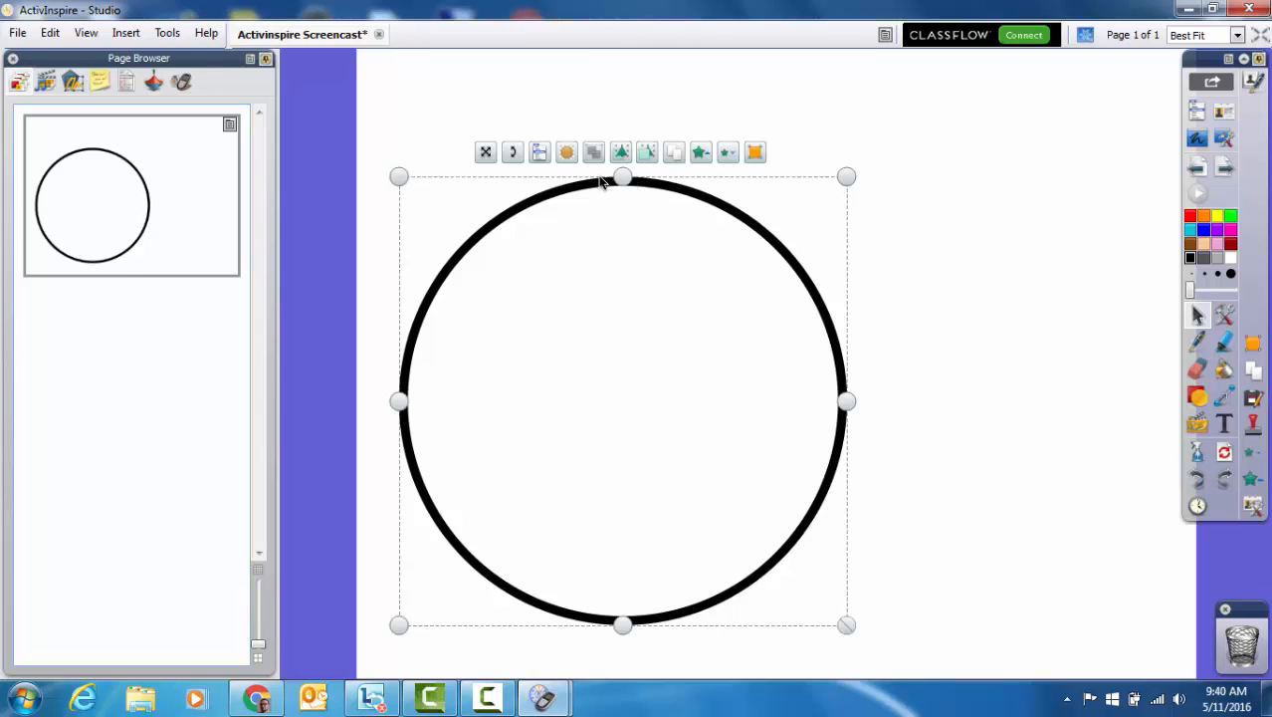
click(673, 159)
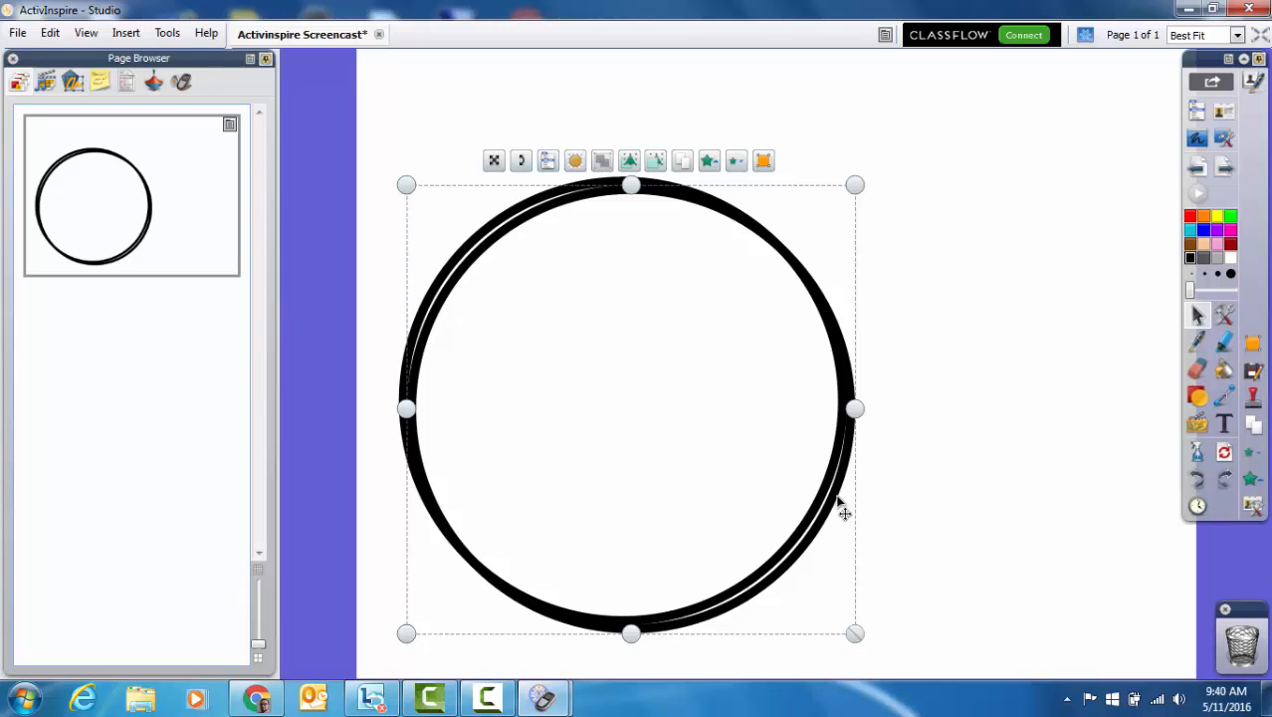
drag(843, 512, 1079, 512)
click(960, 253)
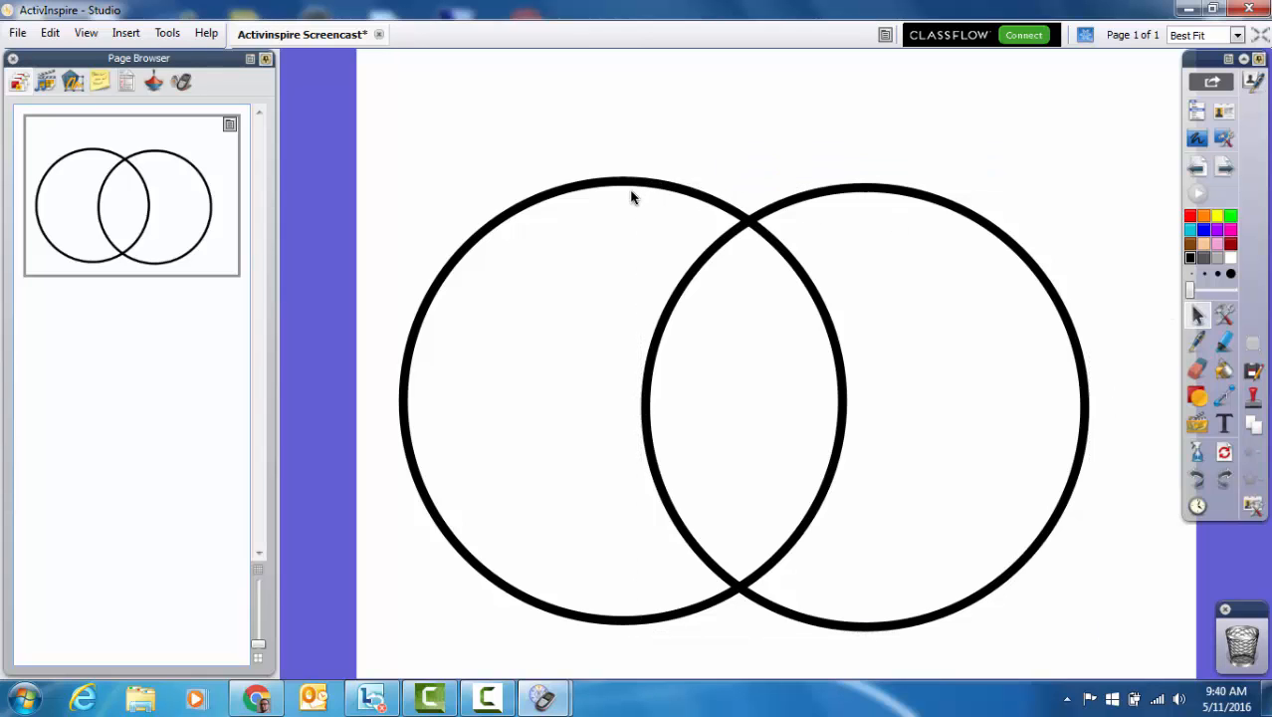
- Nudge both circles up and right across the page, keeping them overlapping with their top edges level
mouse_move(632, 184)
mouse_down()
mouse_move(635, 136)
mouse_move(634, 225)
mouse_move(625, 148)
mouse_move(633, 185)
mouse_up()
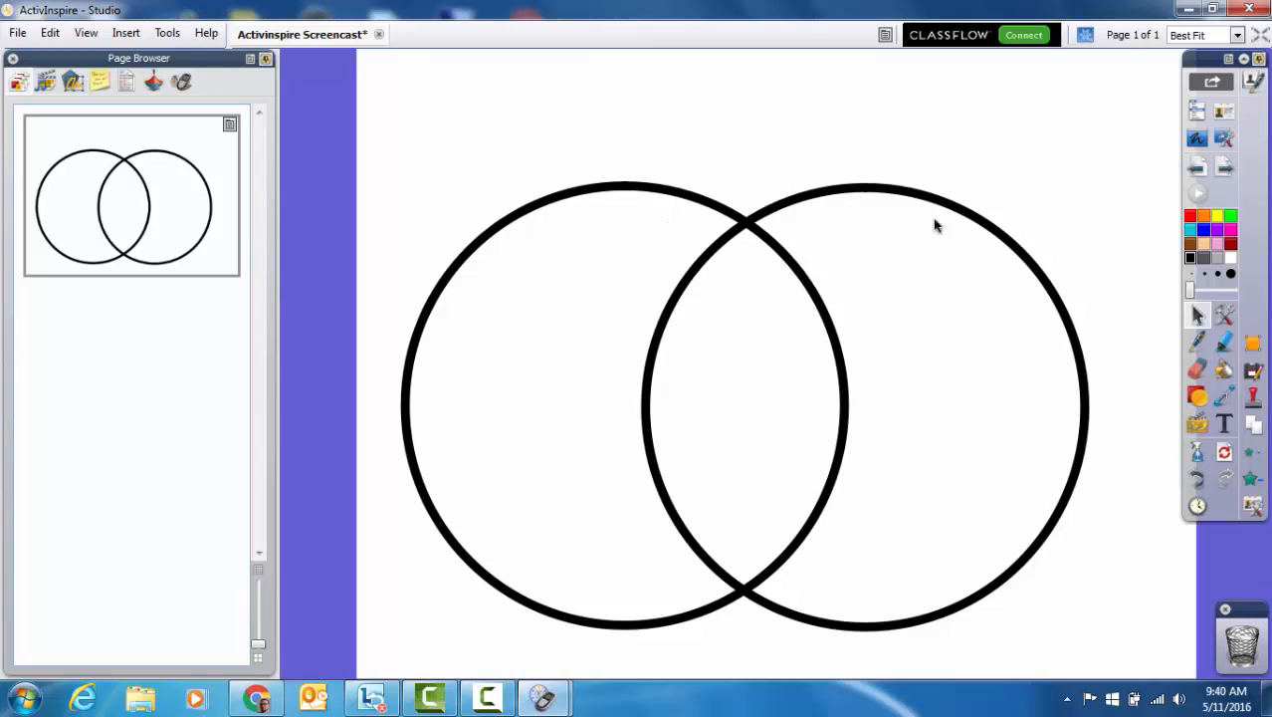
drag(894, 195, 953, 160)
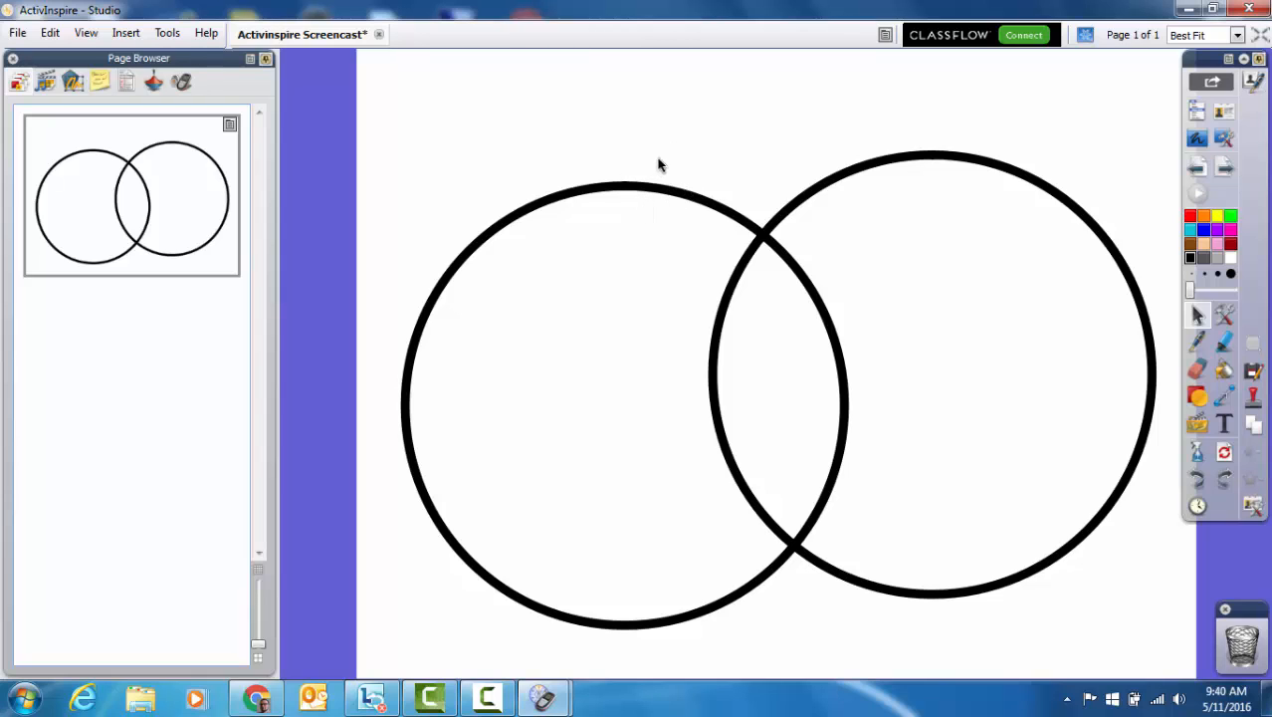
drag(613, 195, 647, 156)
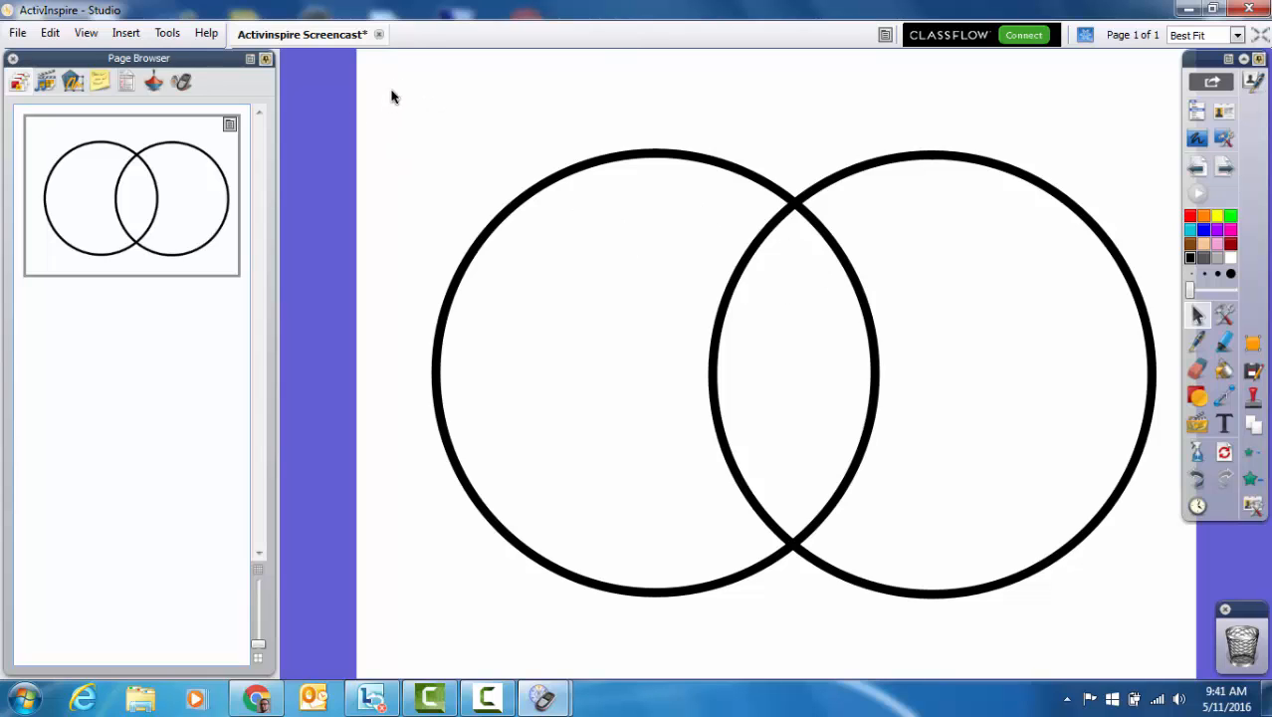
- Select both circles, group them, and move them as one object to re-centre the Venn diagram on the page
click(1195, 316)
drag(382, 89, 1179, 669)
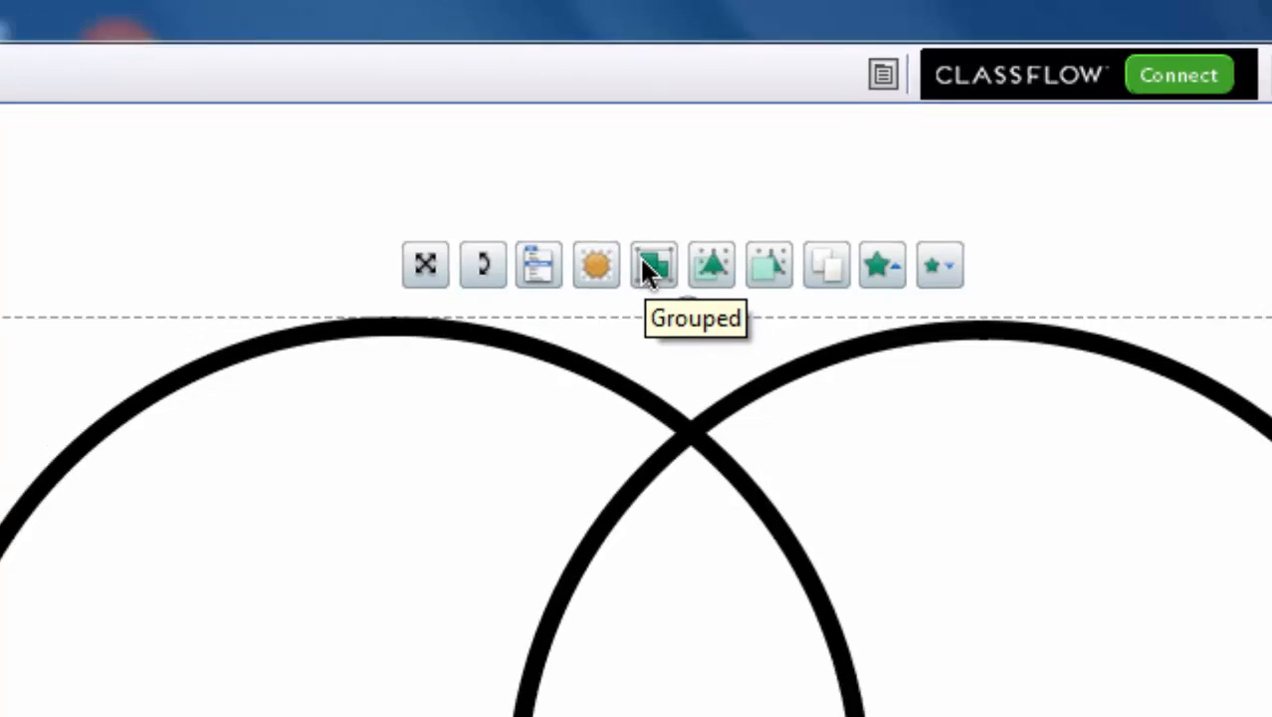
click(624, 283)
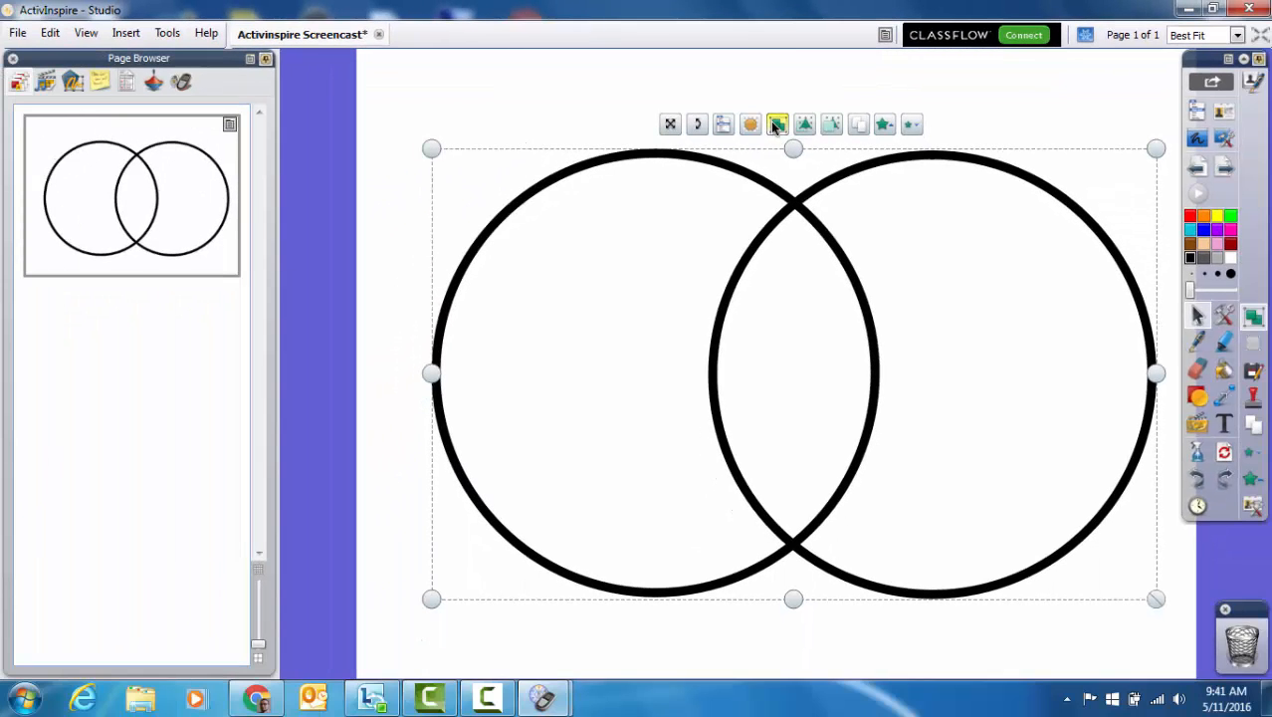
click(1050, 104)
mouse_move(892, 159)
mouse_down()
mouse_move(873, 157)
mouse_move(956, 159)
mouse_move(951, 182)
mouse_move(879, 193)
mouse_move(894, 159)
mouse_up()
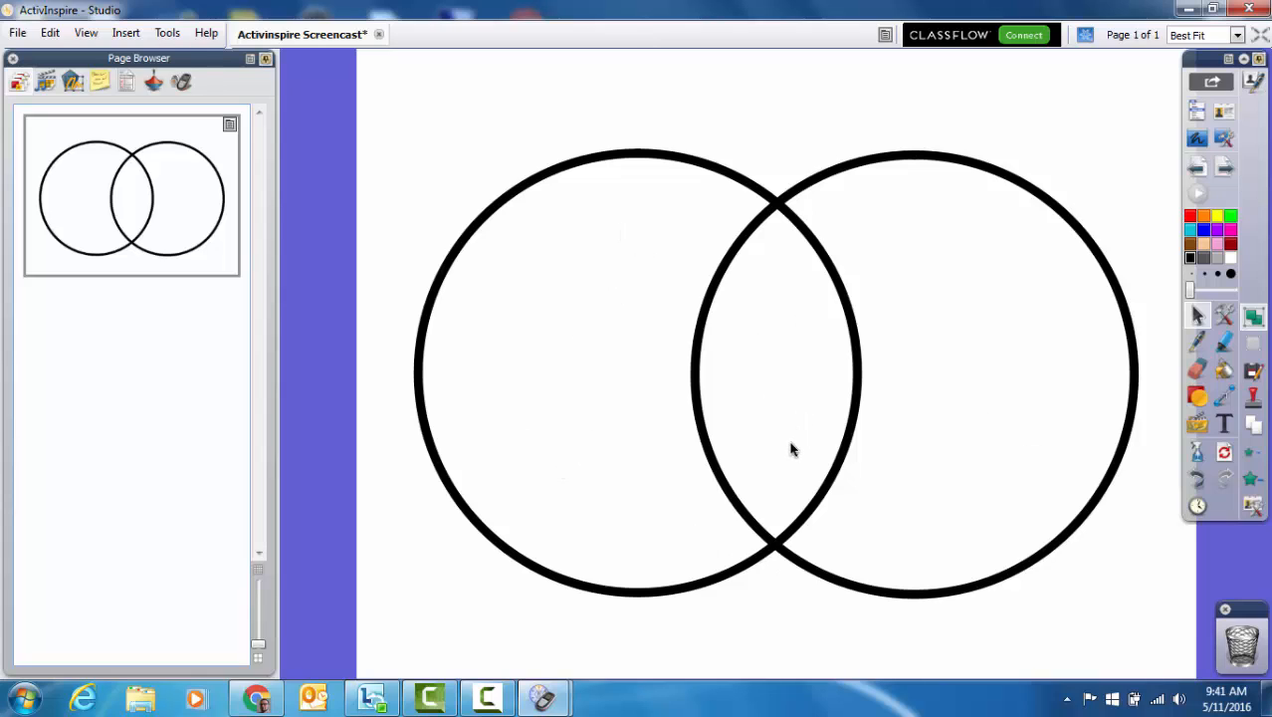
click(1199, 318)
mouse_move(1033, 206)
mouse_down()
mouse_move(690, 162)
mouse_move(355, 370)
mouse_move(792, 293)
mouse_move(1257, 648)
mouse_move(1249, 657)
mouse_move(909, 199)
mouse_move(1062, 204)
mouse_move(1043, 200)
mouse_up()
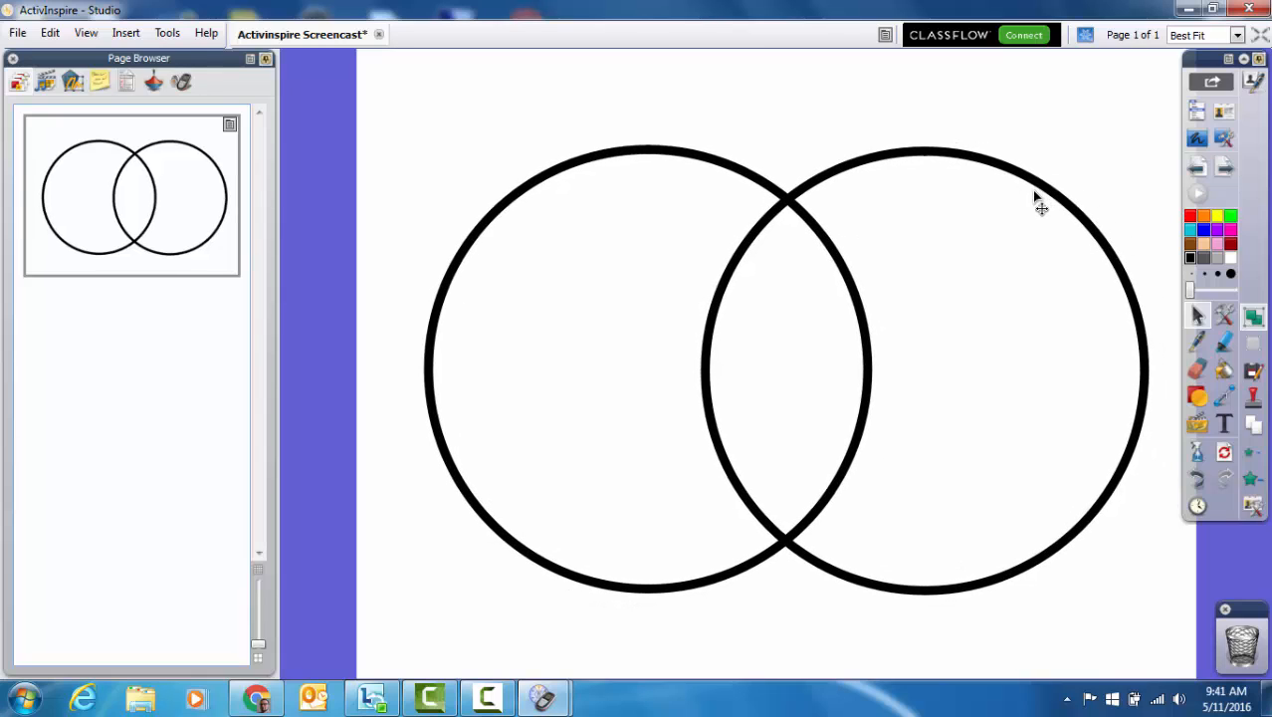
- Lock the grouped circles and try to move them from several points on their outlines
click(845, 176)
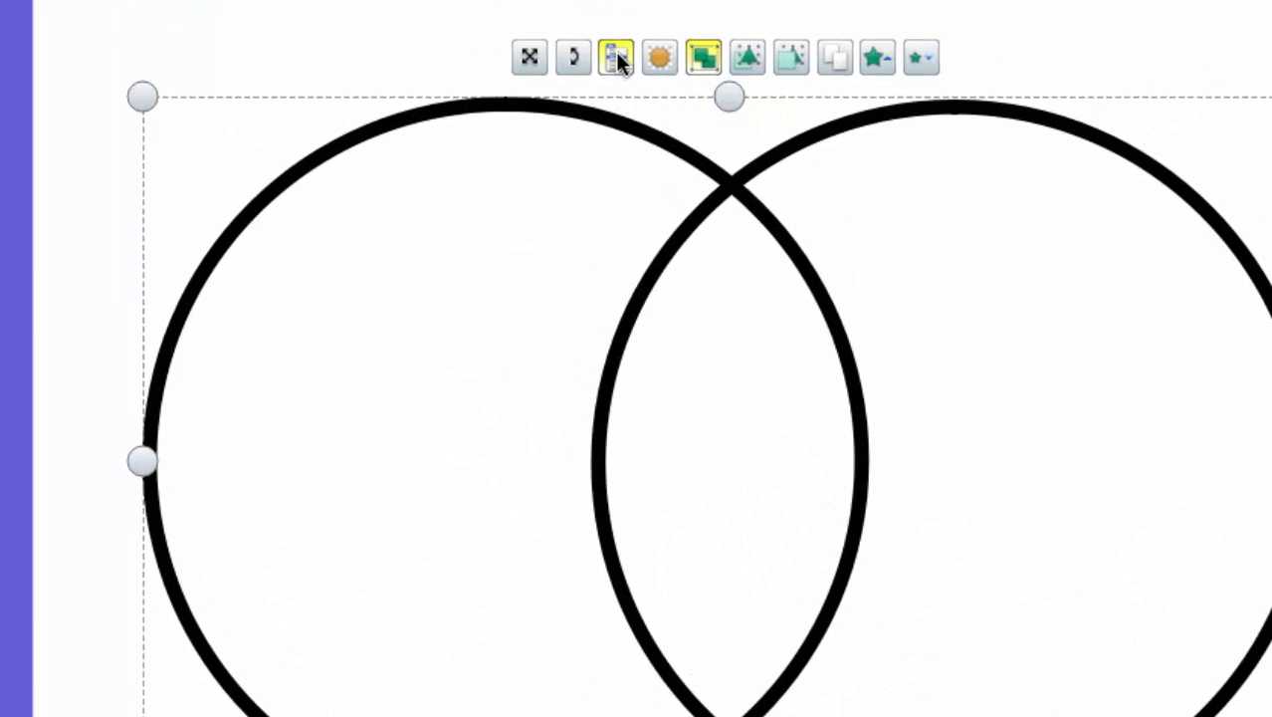
click(717, 120)
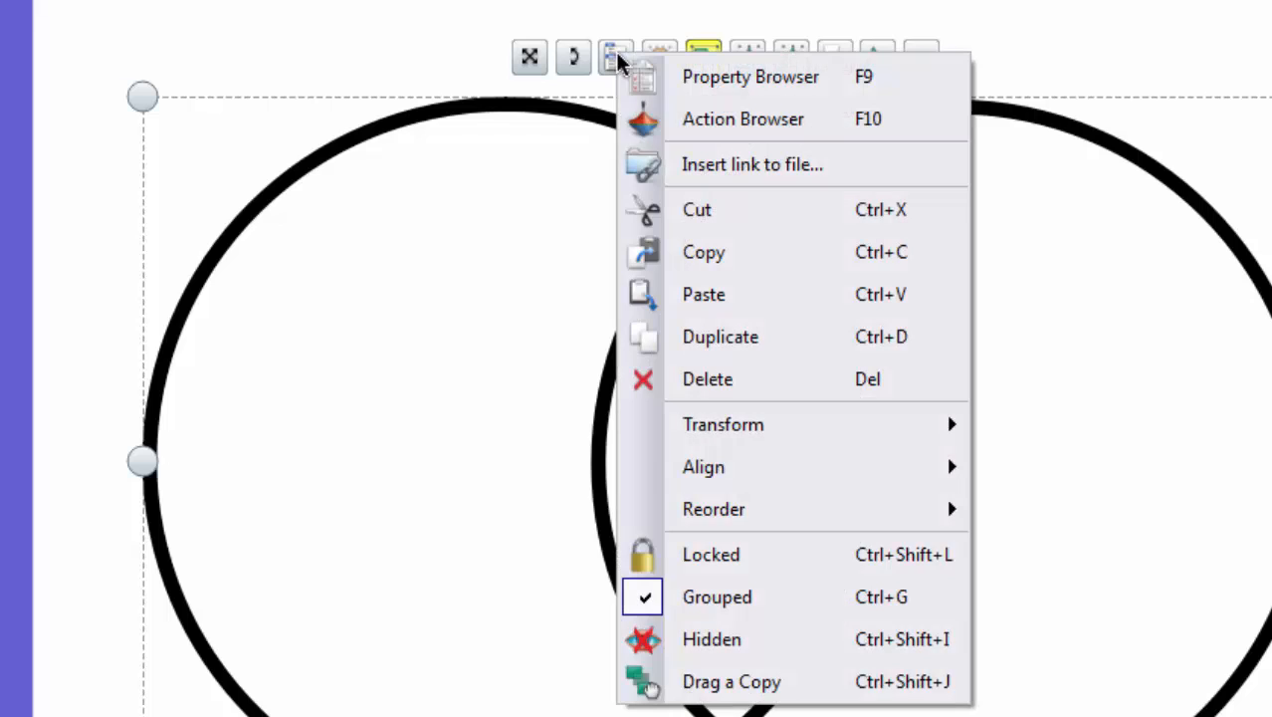
click(734, 557)
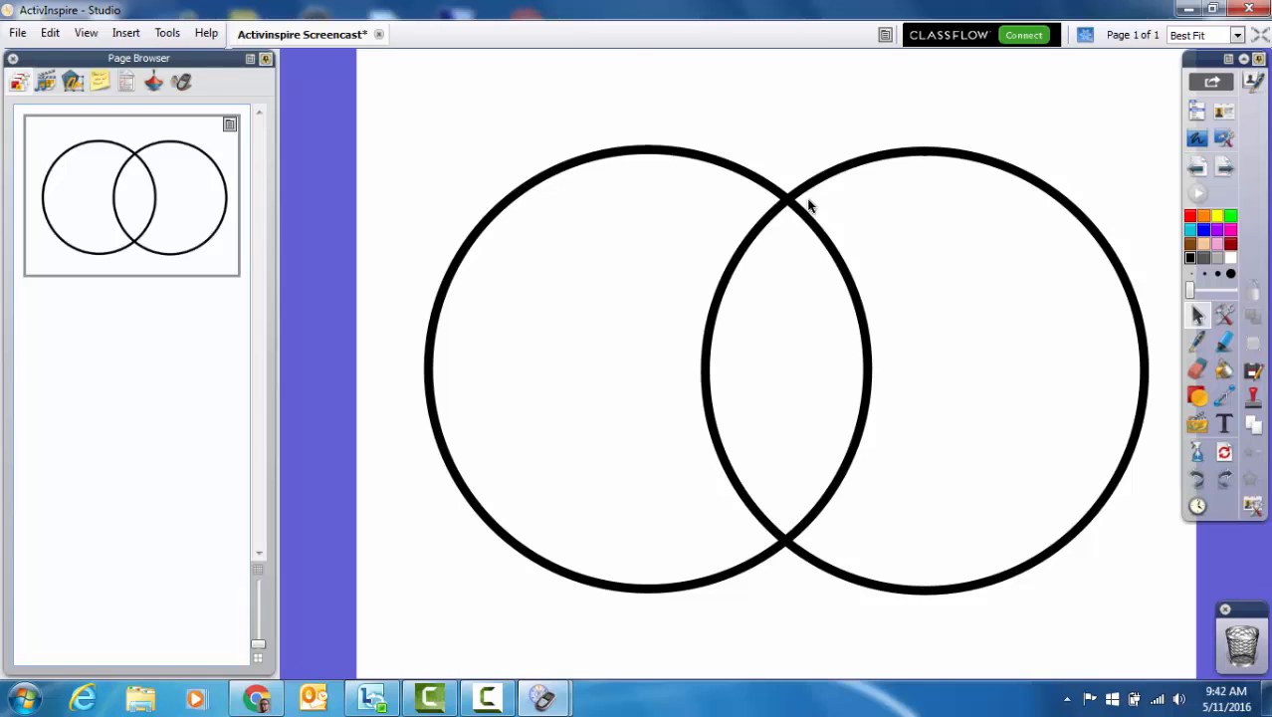
drag(789, 199, 743, 597)
drag(1141, 328, 1158, 627)
drag(791, 201, 1149, 622)
drag(785, 202, 1061, 414)
- Move the locked circles up the page in Design Mode, and try moving them again with Design Mode off
click(1082, 36)
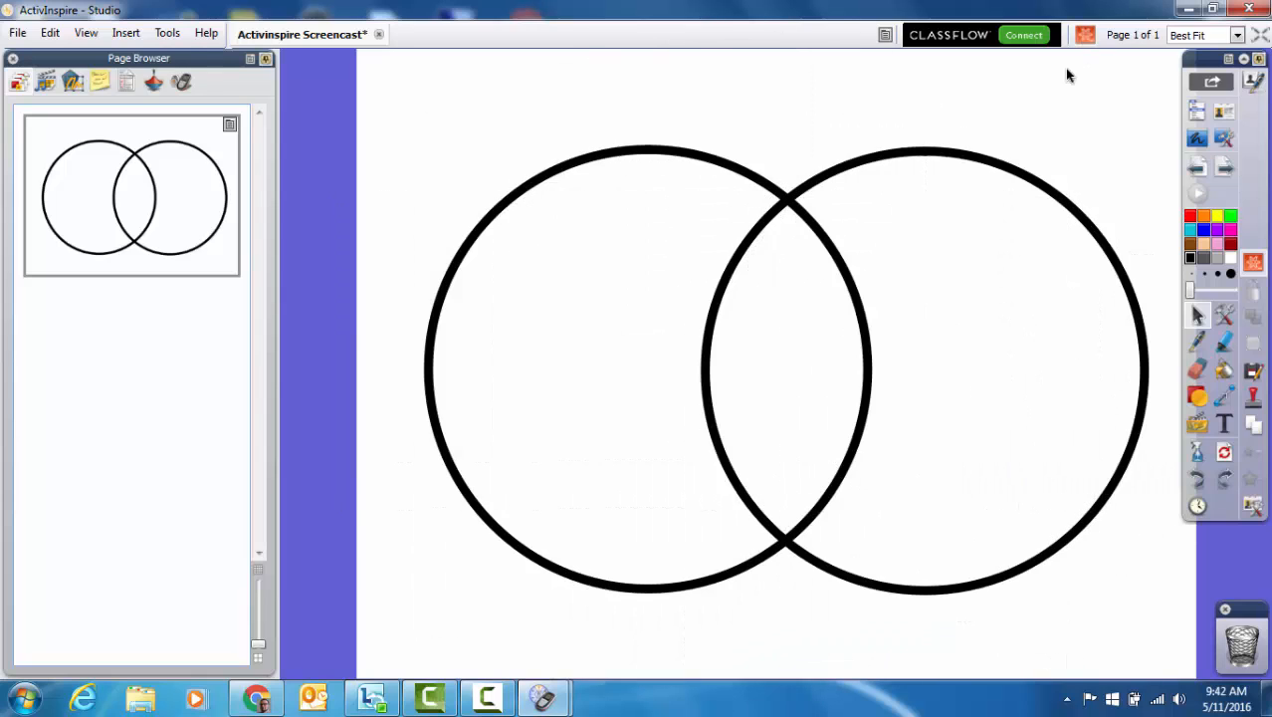
drag(843, 171, 849, 123)
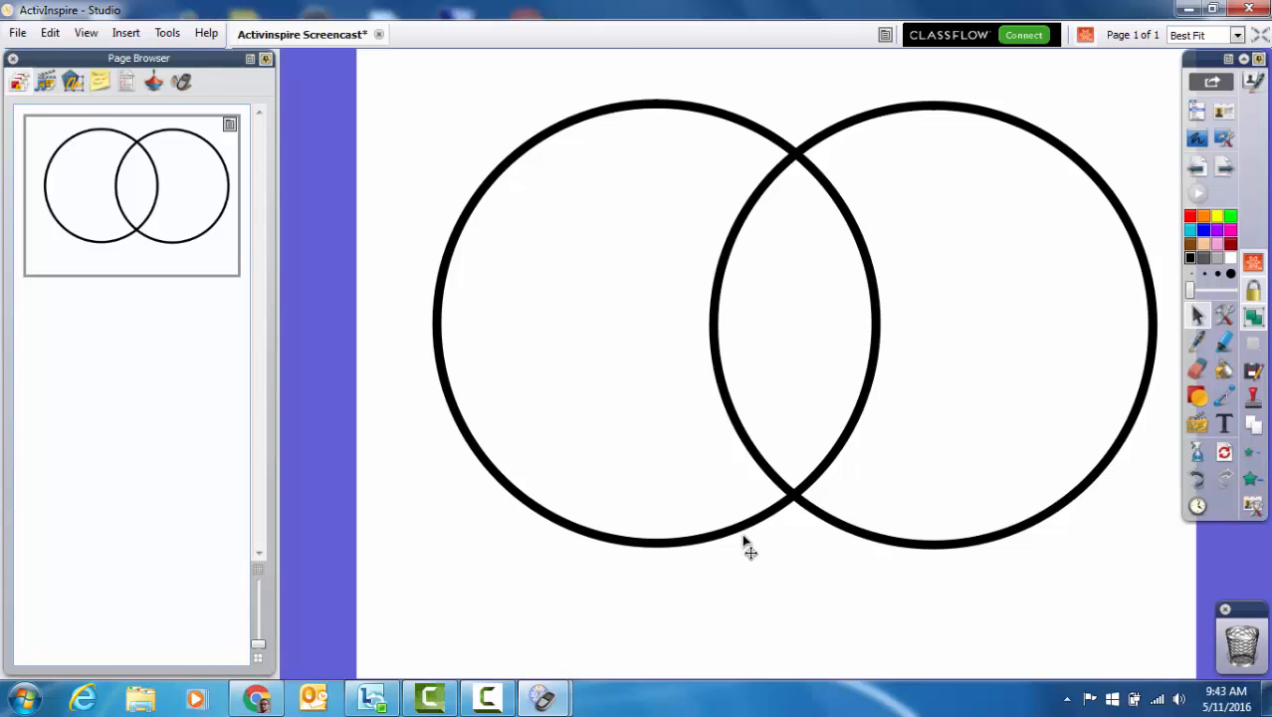
click(1082, 45)
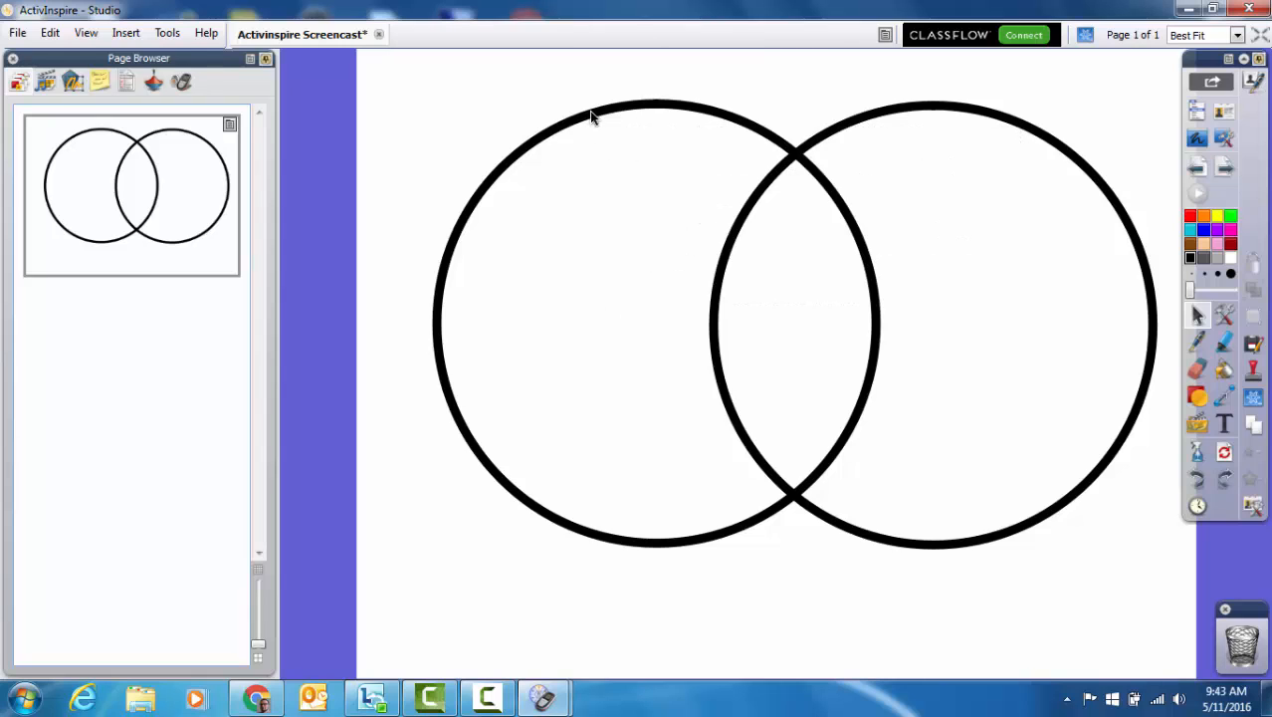
drag(591, 117, 1104, 604)
- Turn Design Mode back on and discard the locked circles in the trash bin
click(1085, 35)
drag(808, 169, 1245, 649)
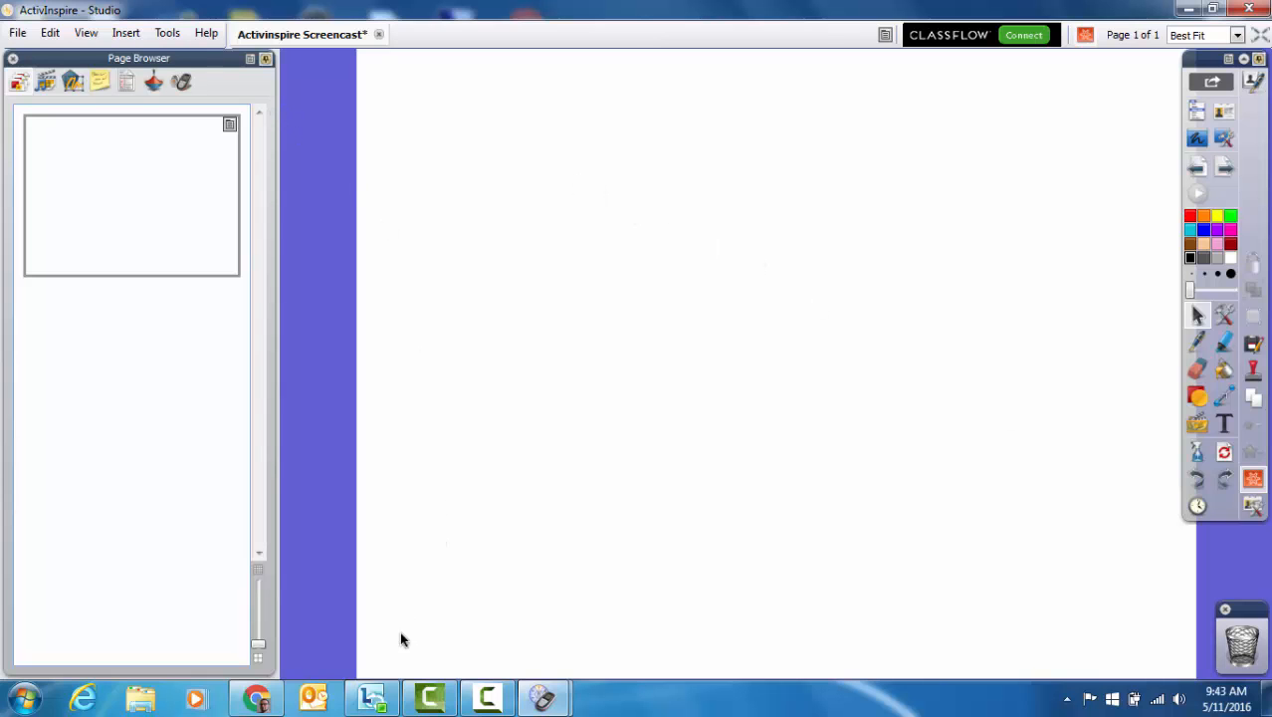
- Switch to the Promethean Planet site in Chrome and search its resources for "resource pack"
click(256, 697)
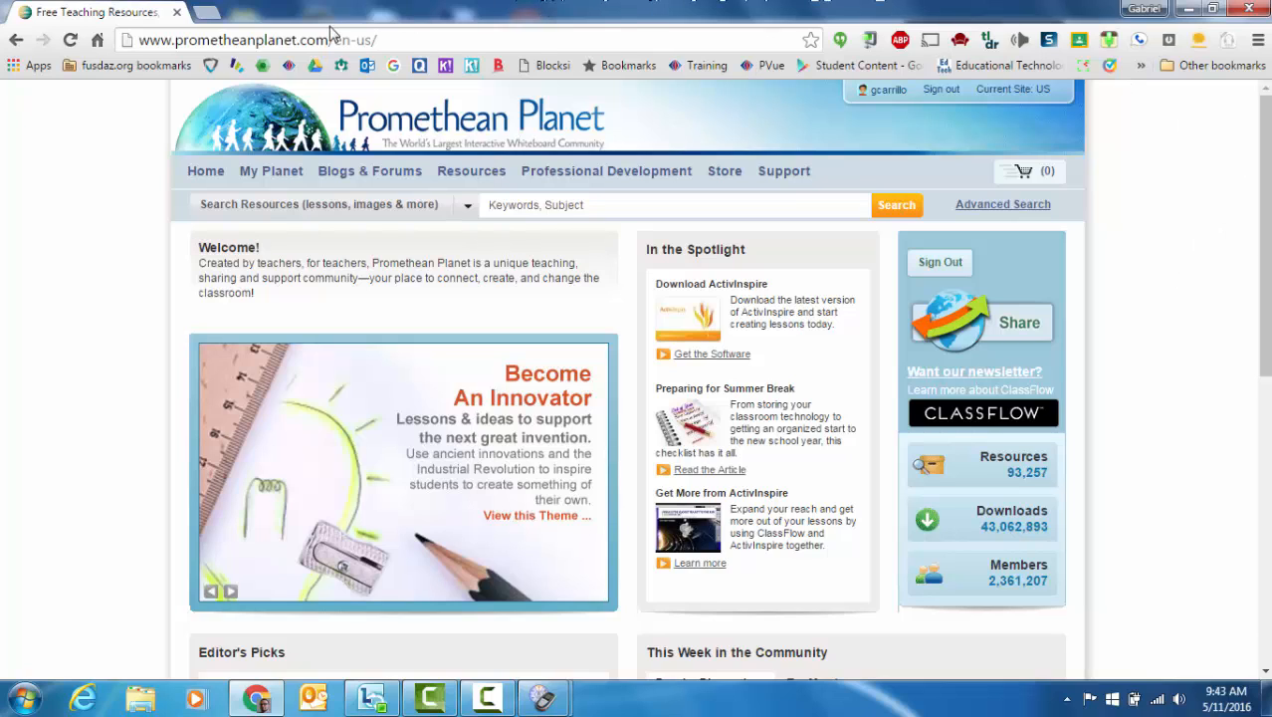
drag(211, 39, 328, 40)
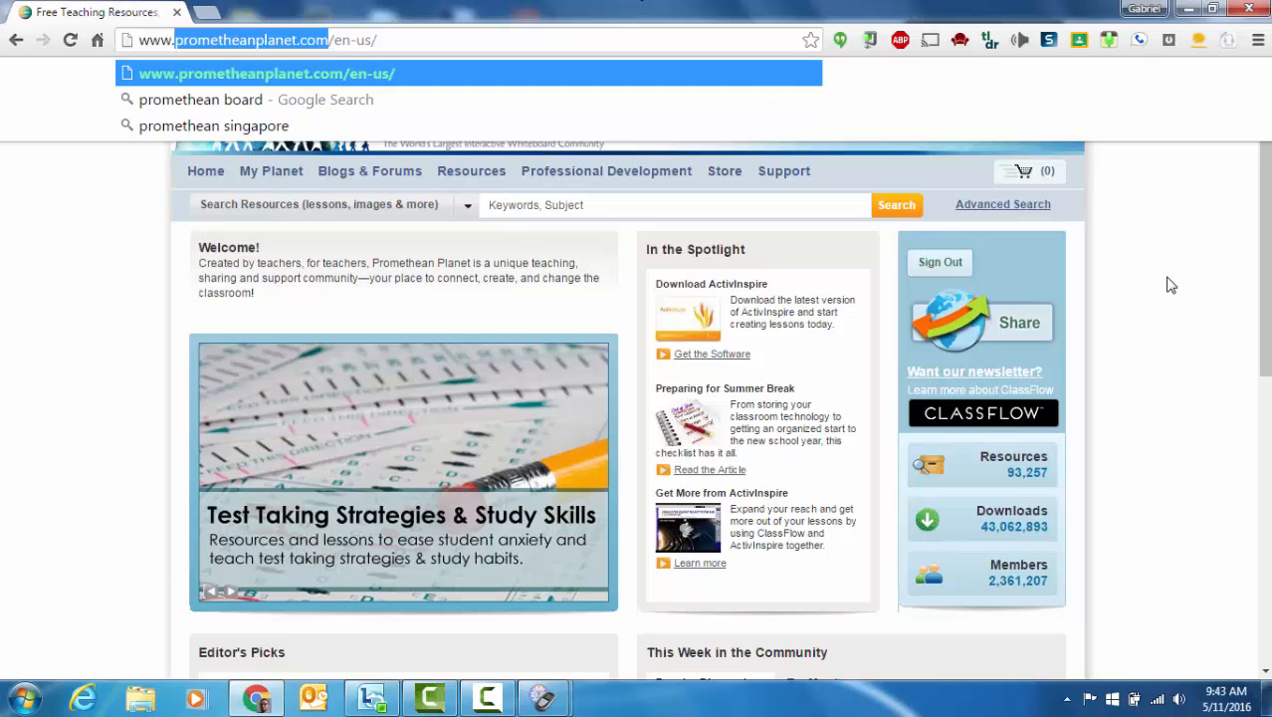
click(1170, 284)
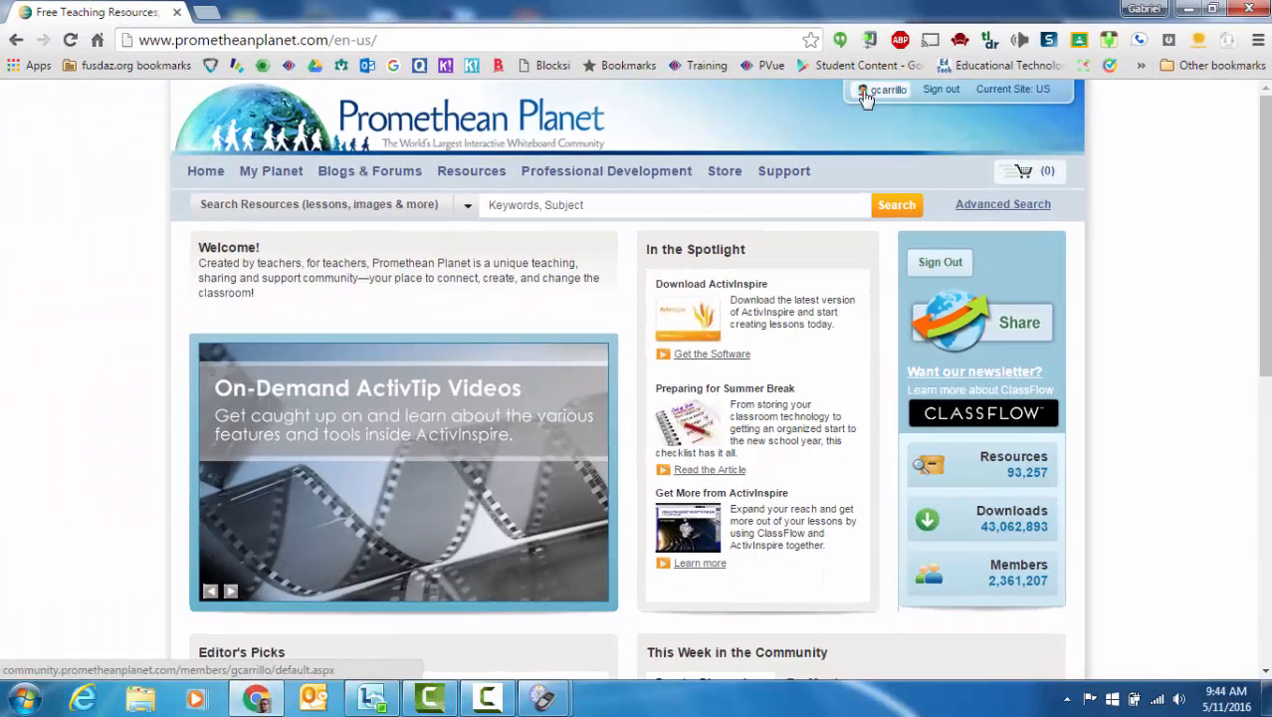
click(493, 206)
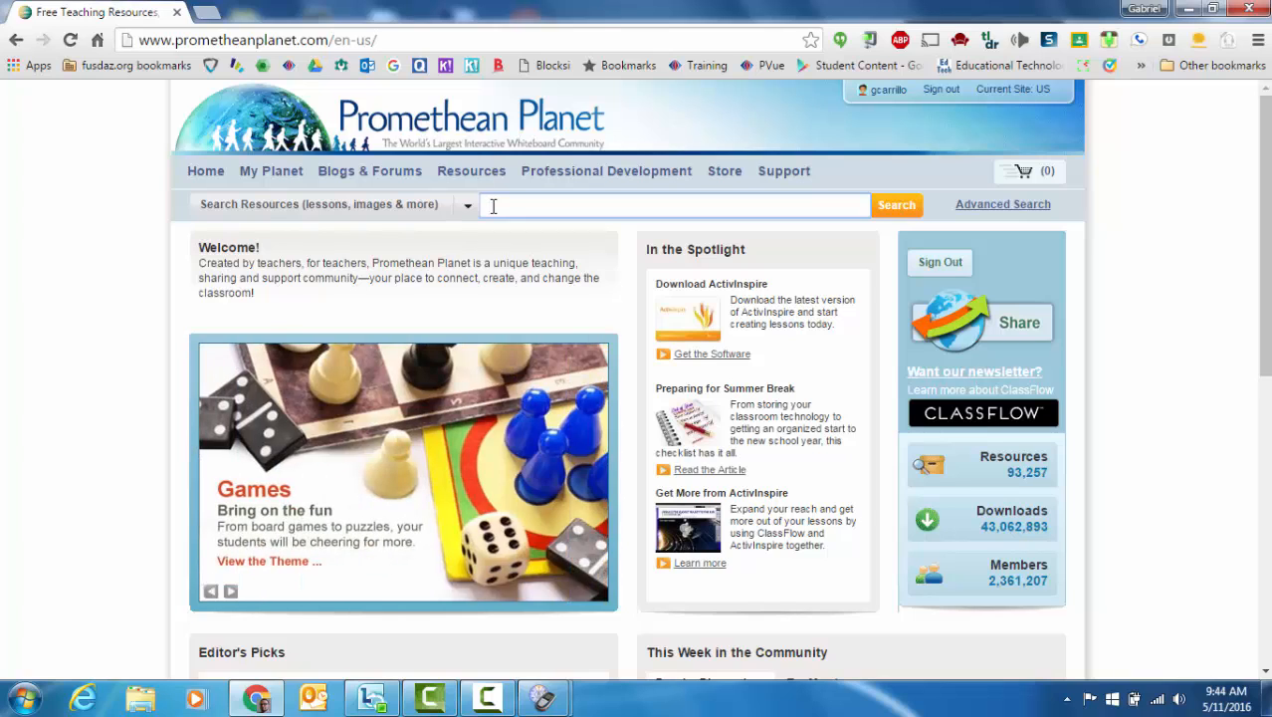
text(resource pack)
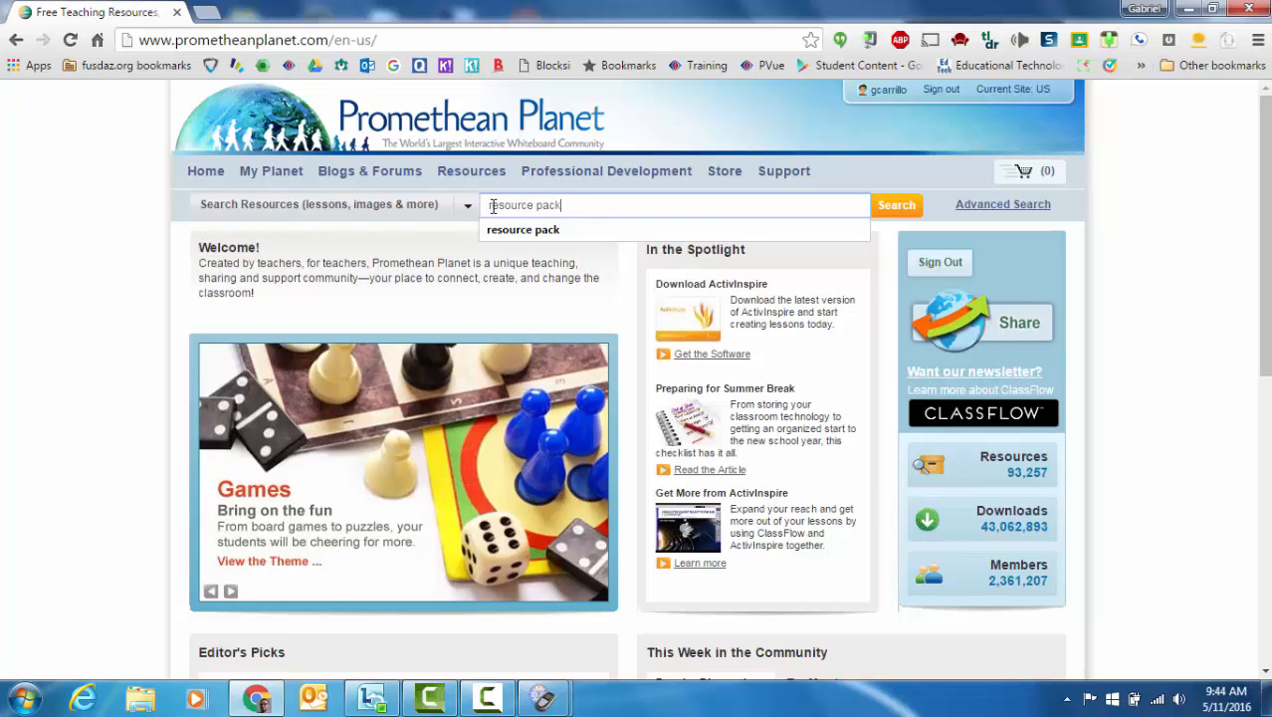
key(Return)
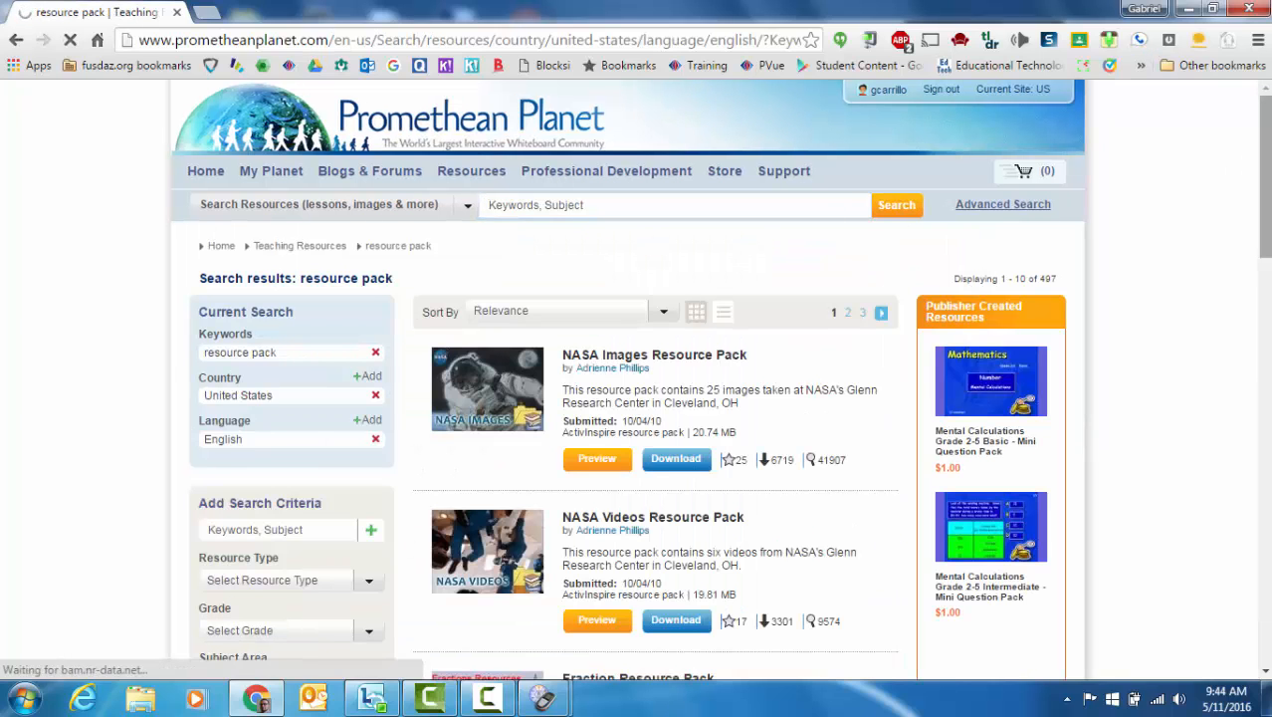
- Look over the resource pack results and the Resource Type choices for filtering them
drag(1267, 162, 1268, 194)
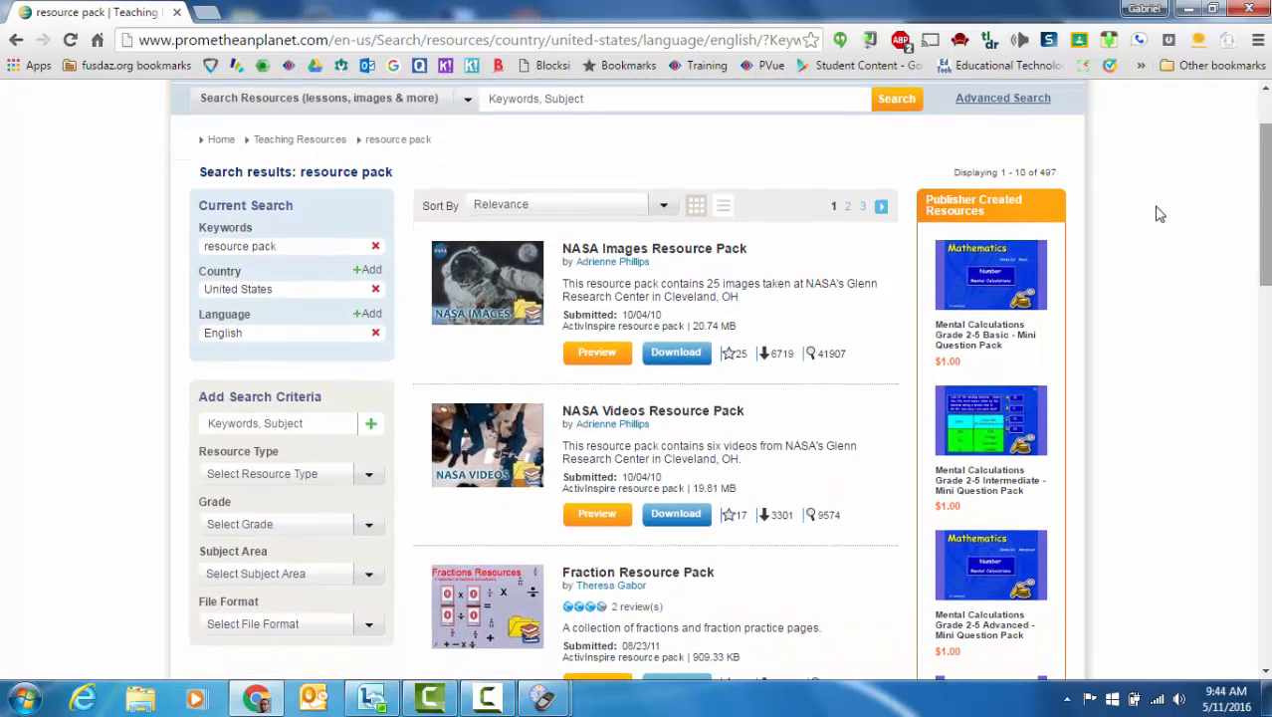
click(308, 424)
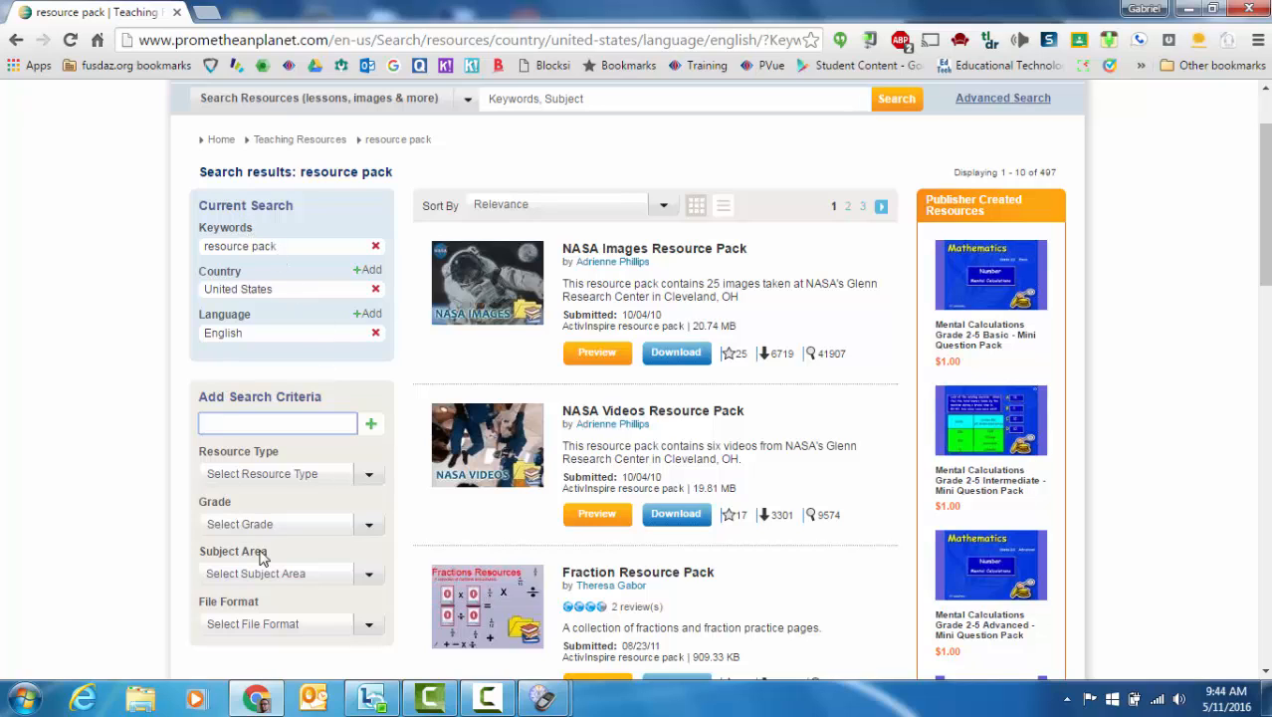
click(364, 477)
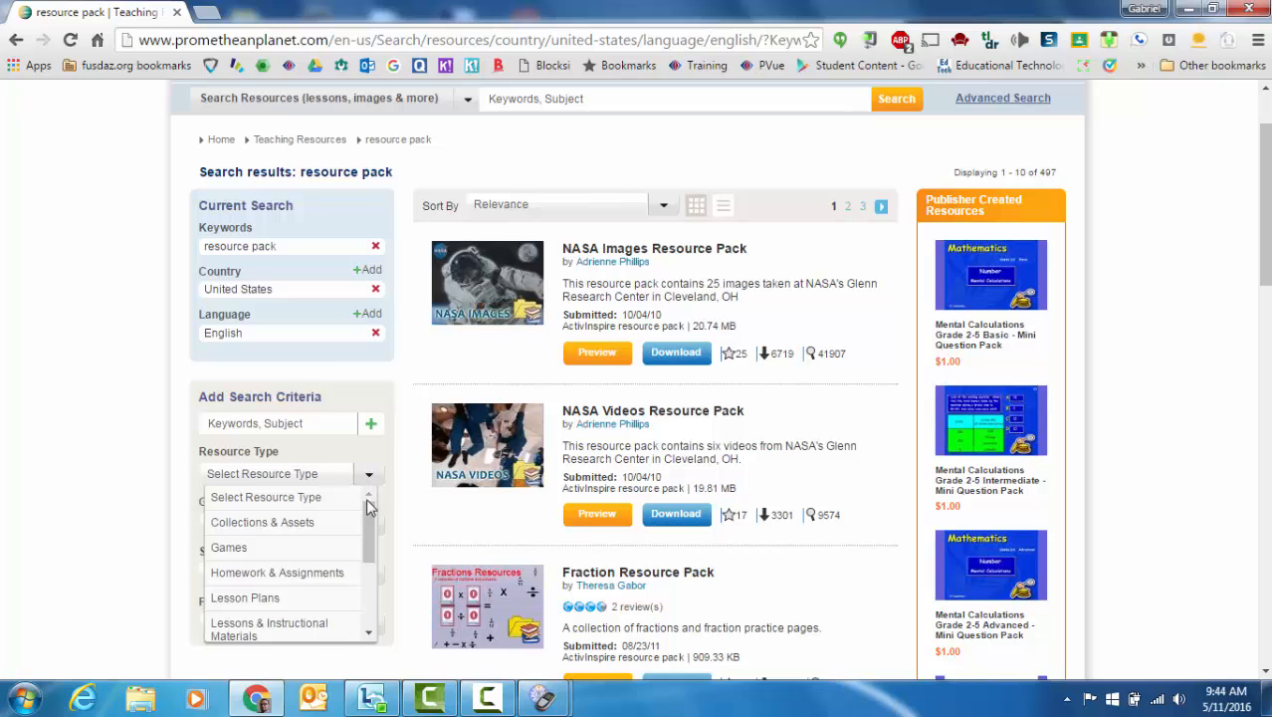
drag(367, 527, 387, 471)
click(386, 458)
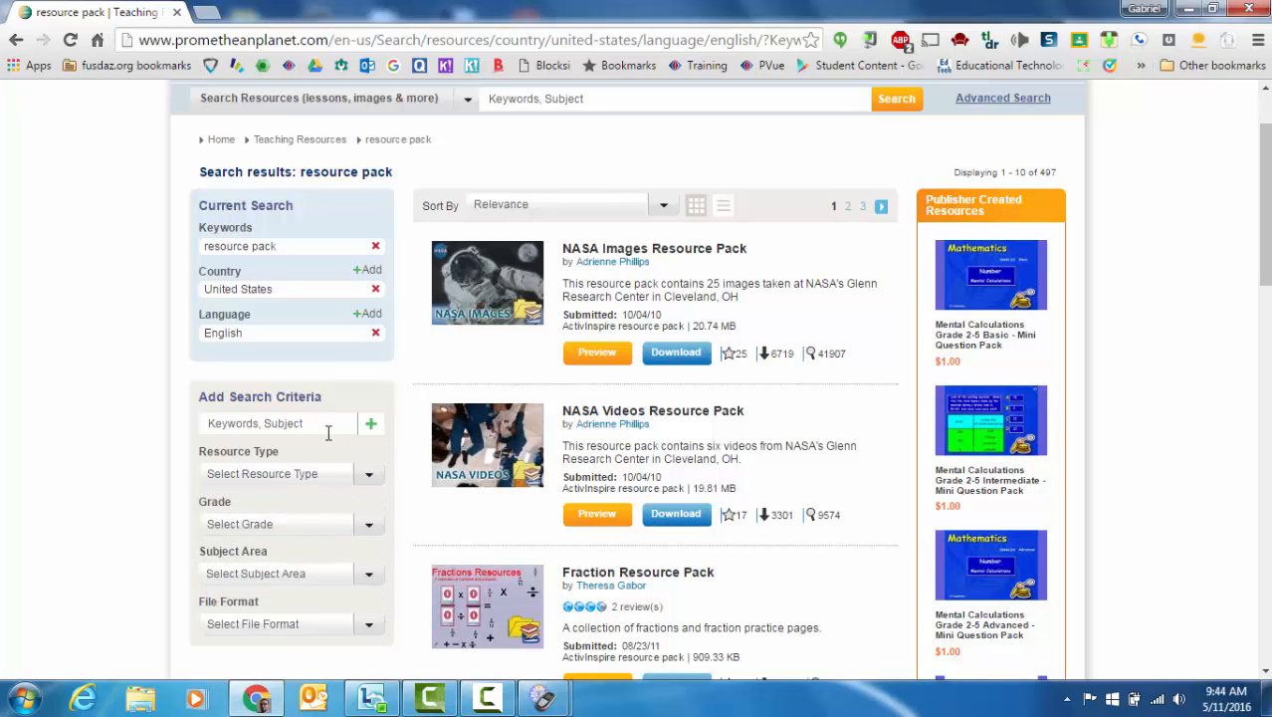
- Narrow the resource pack search with the added keyword "geometry" and look through the matching resources
click(285, 424)
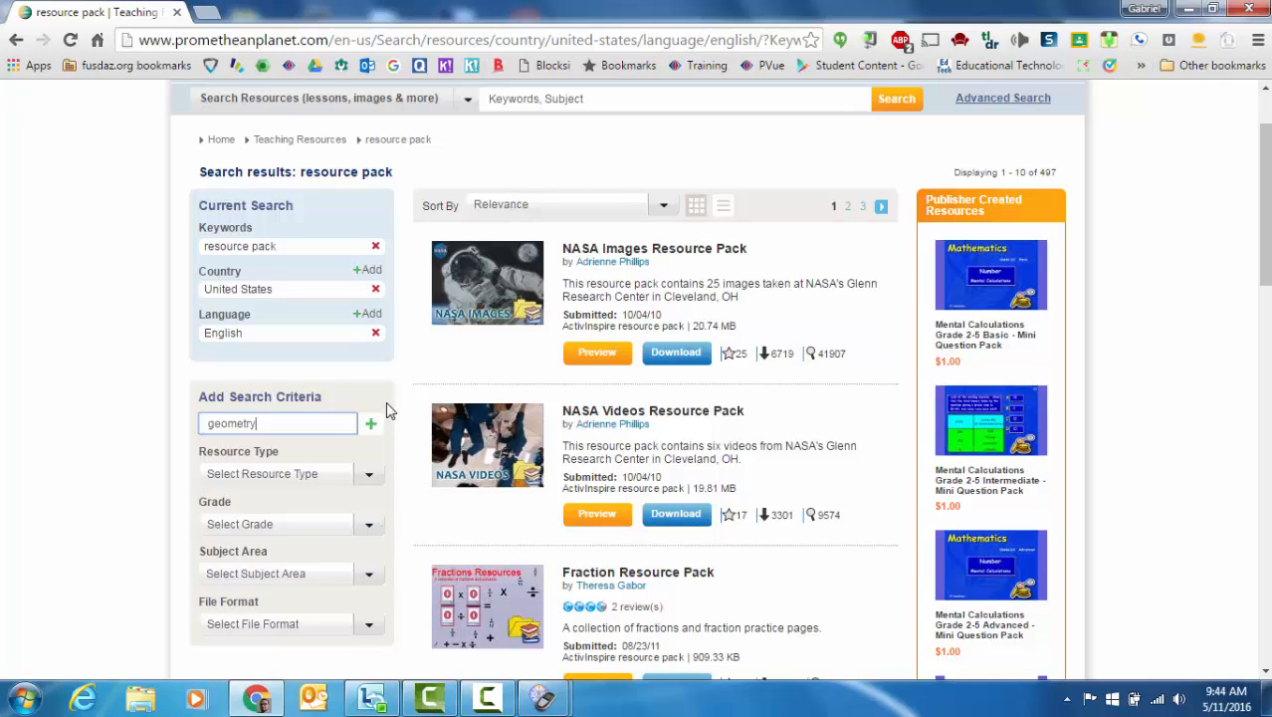
key(Return)
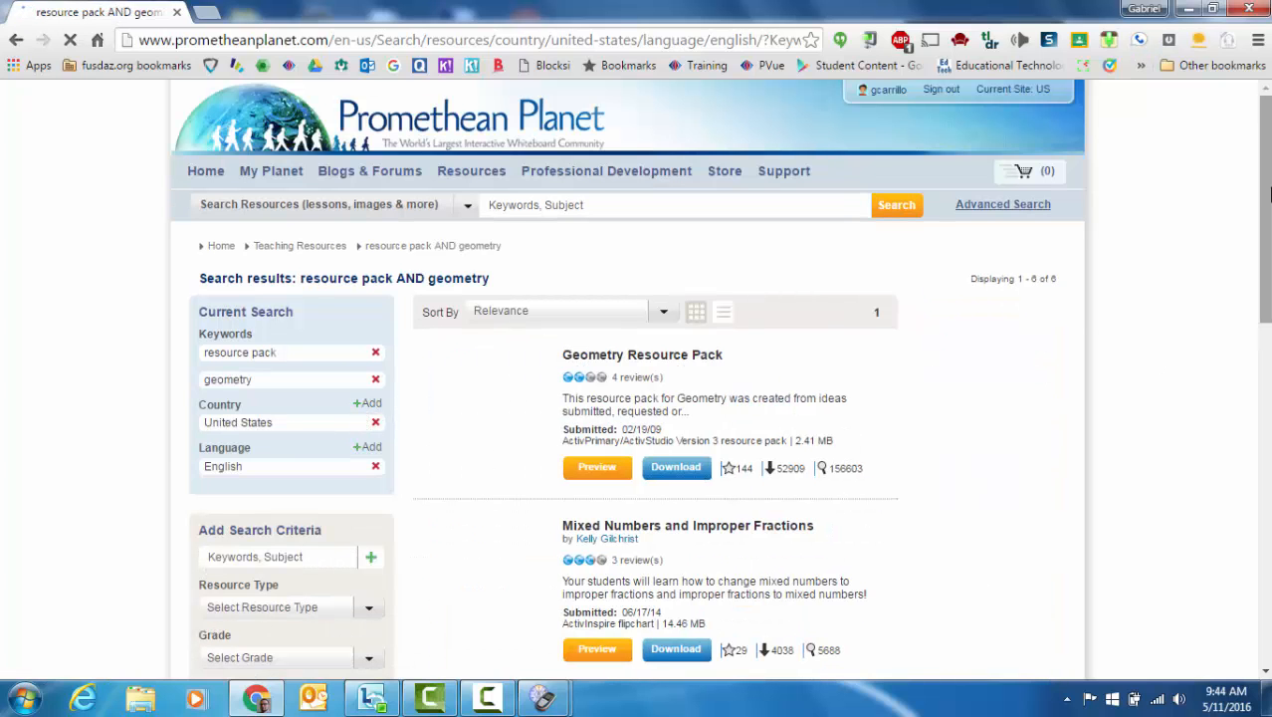
drag(1270, 194, 1270, 309)
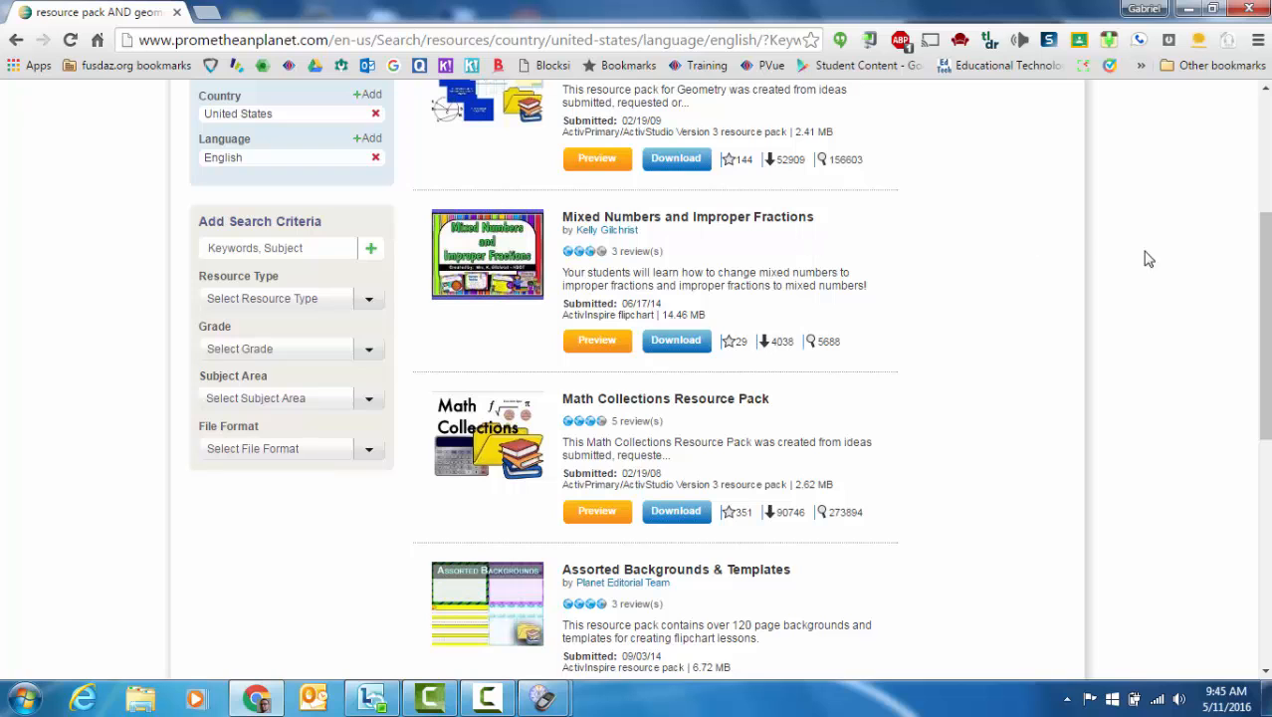
- Download the Math Collections Resource Pack from the geometry search results
drag(1262, 295, 1261, 221)
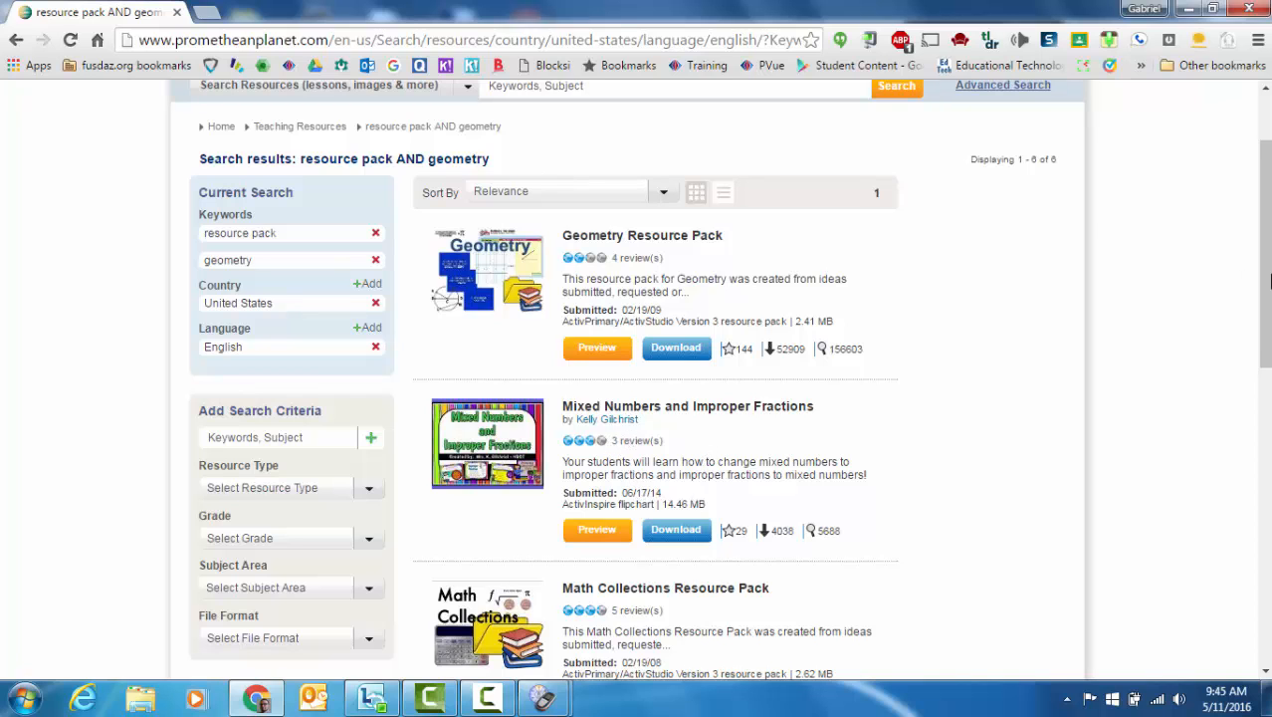
scroll(946, 428, down, 3)
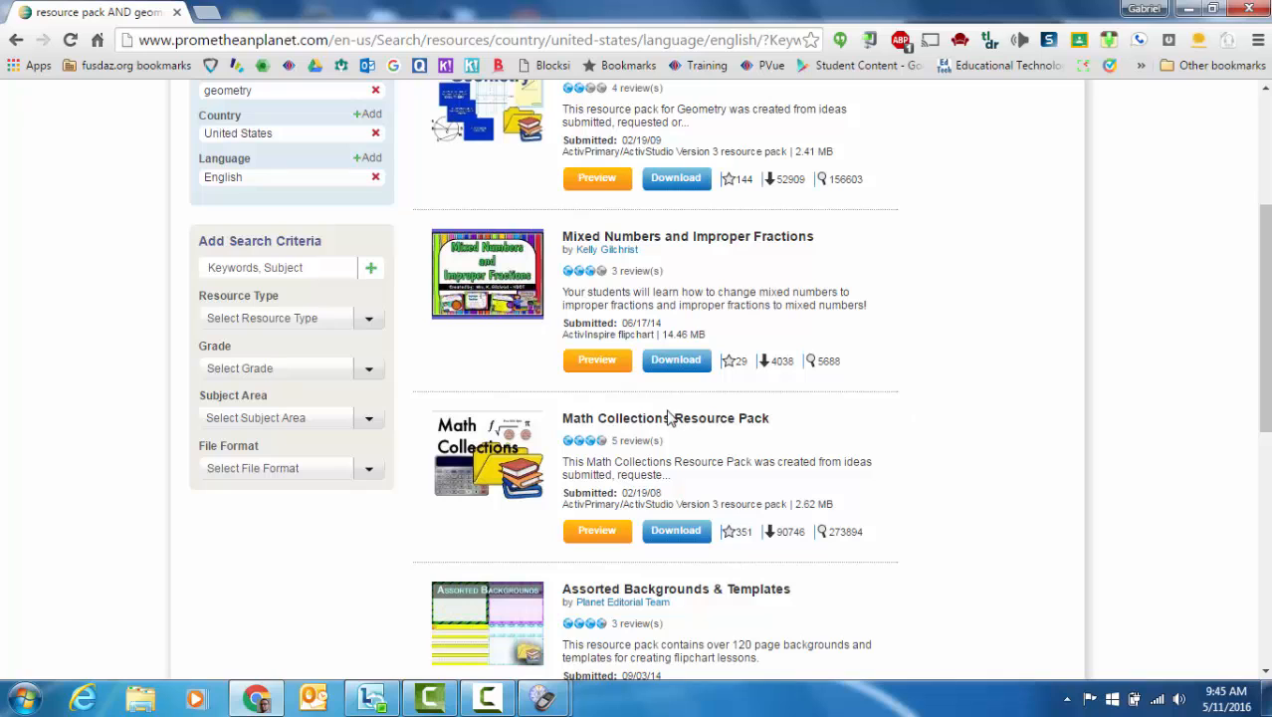
click(665, 530)
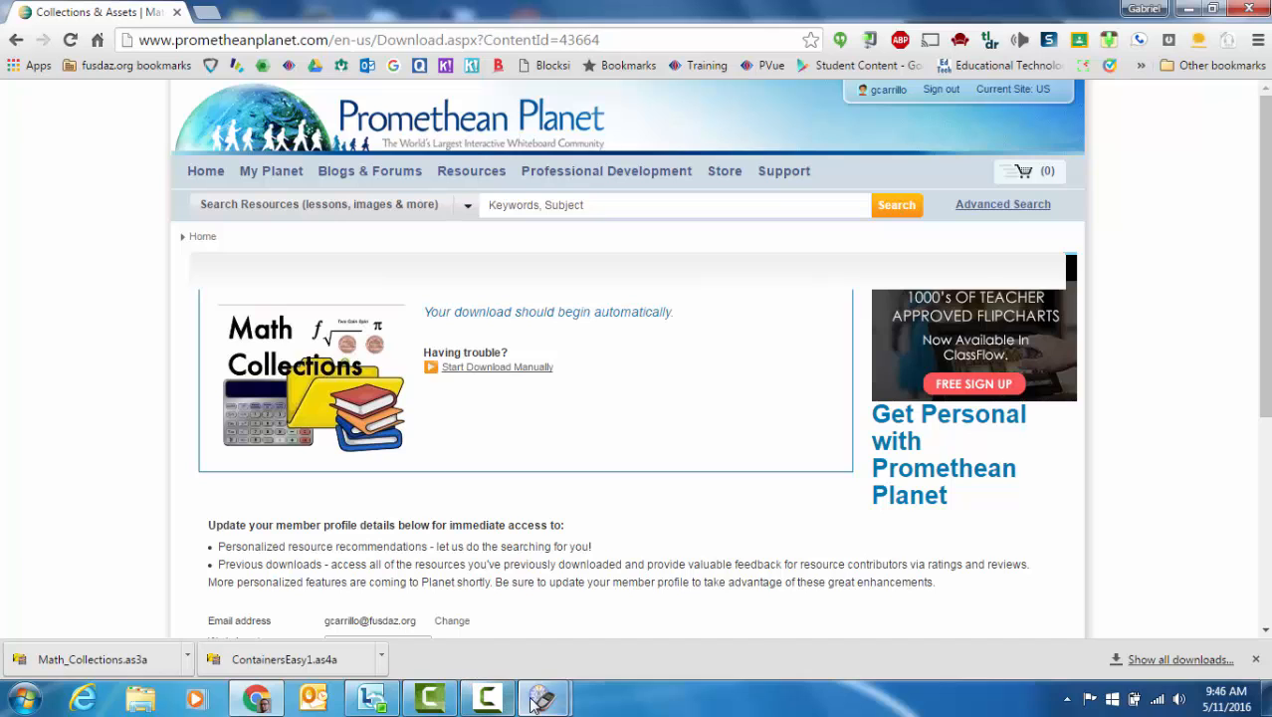
- Switch to ActivInspire and import the Math_Collections resource pack from the Downloads folder into My Resources
mouse_move(537, 700)
click(461, 609)
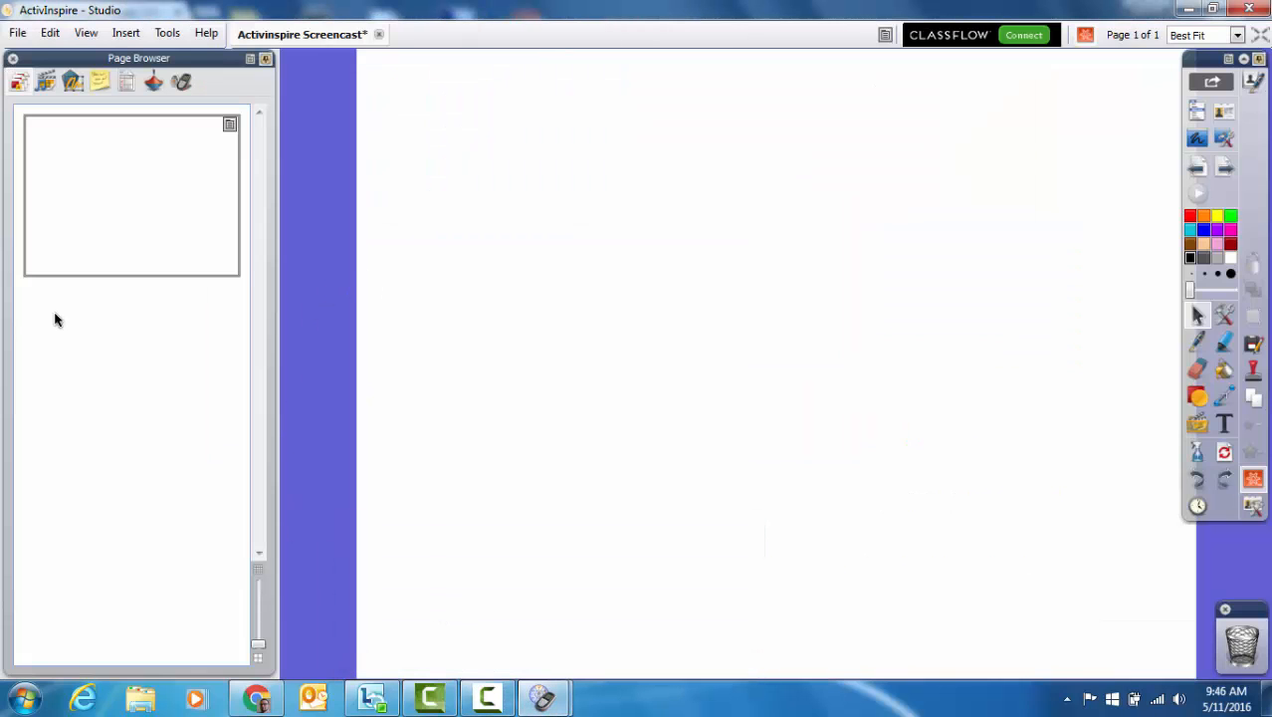
click(16, 35)
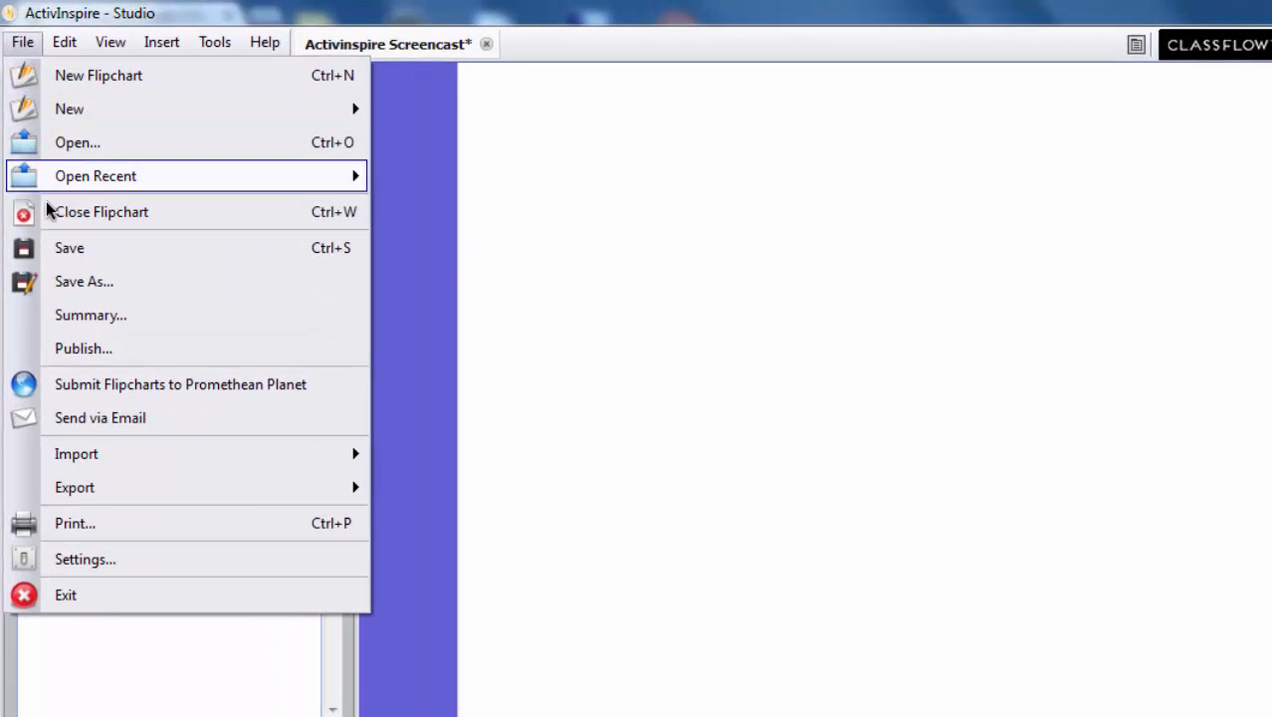
mouse_move(120, 464)
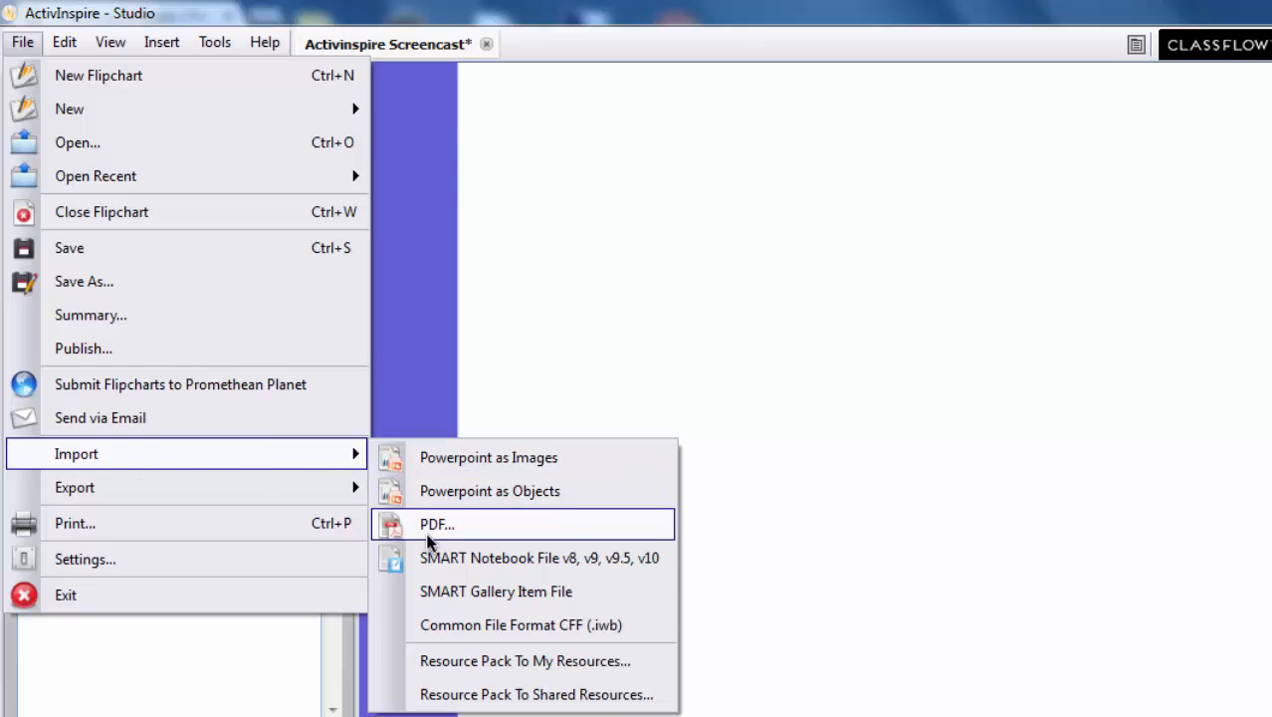
click(457, 669)
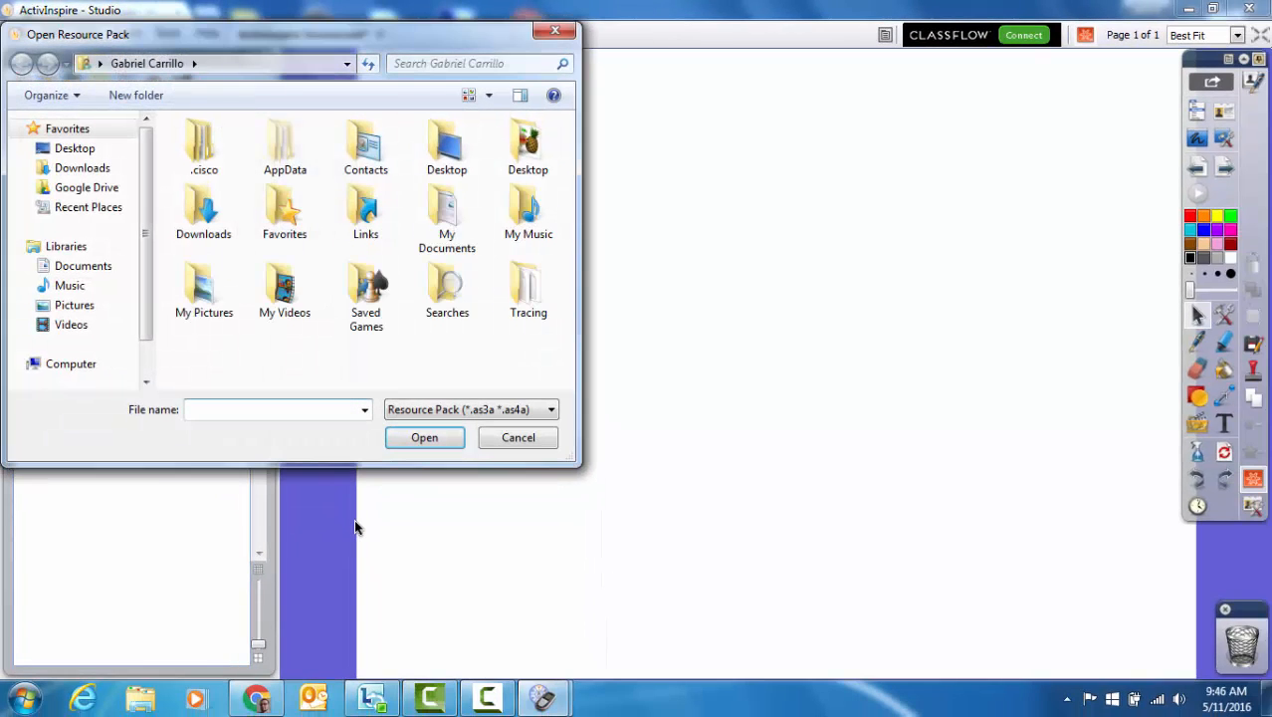
click(84, 169)
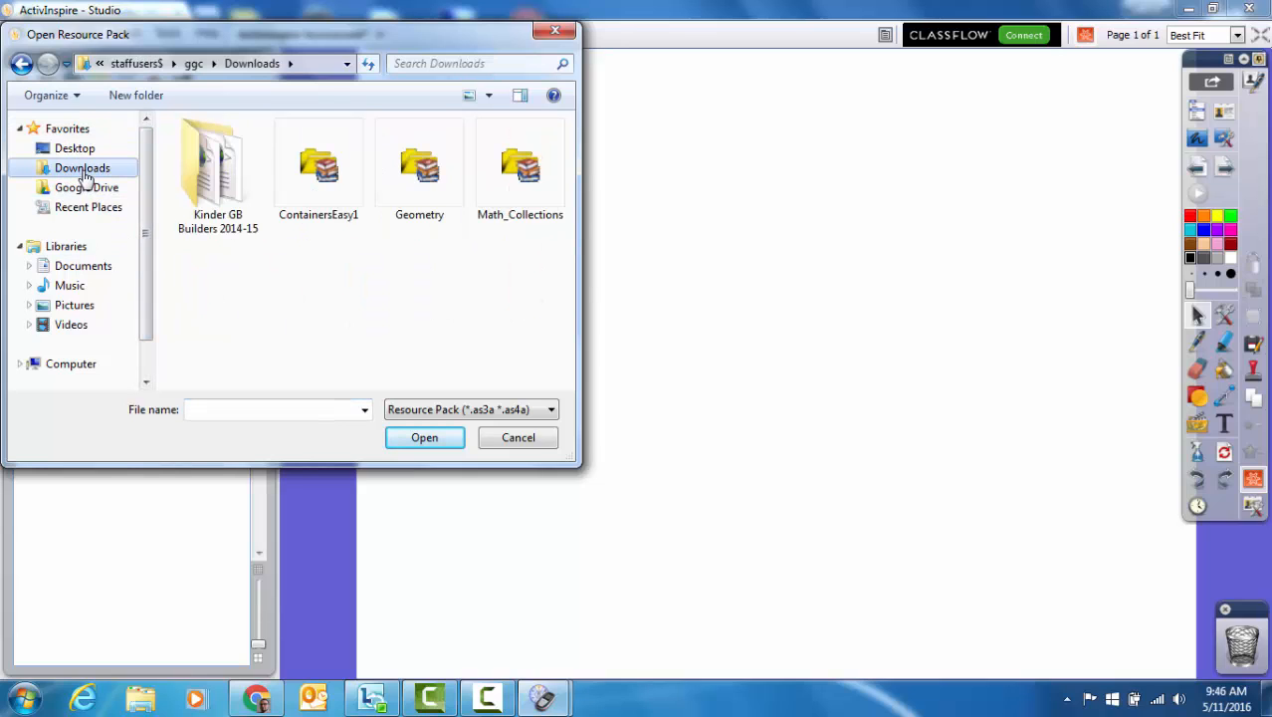
click(503, 179)
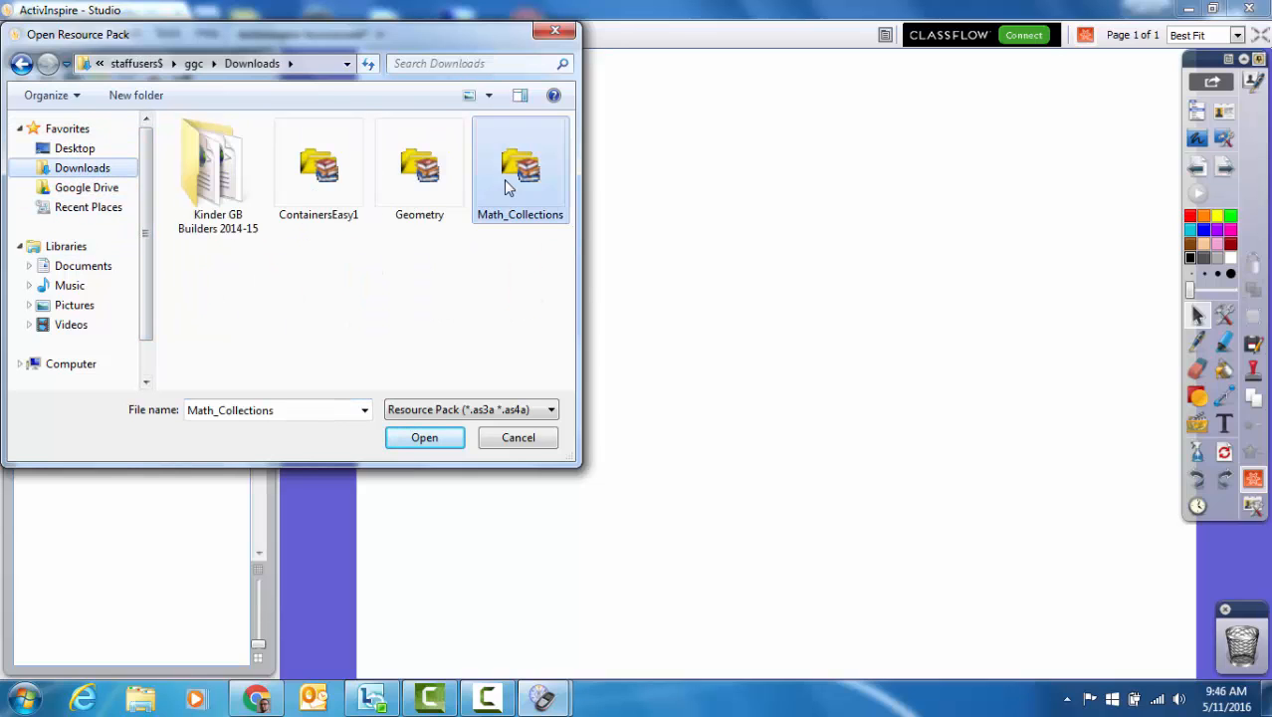
click(424, 439)
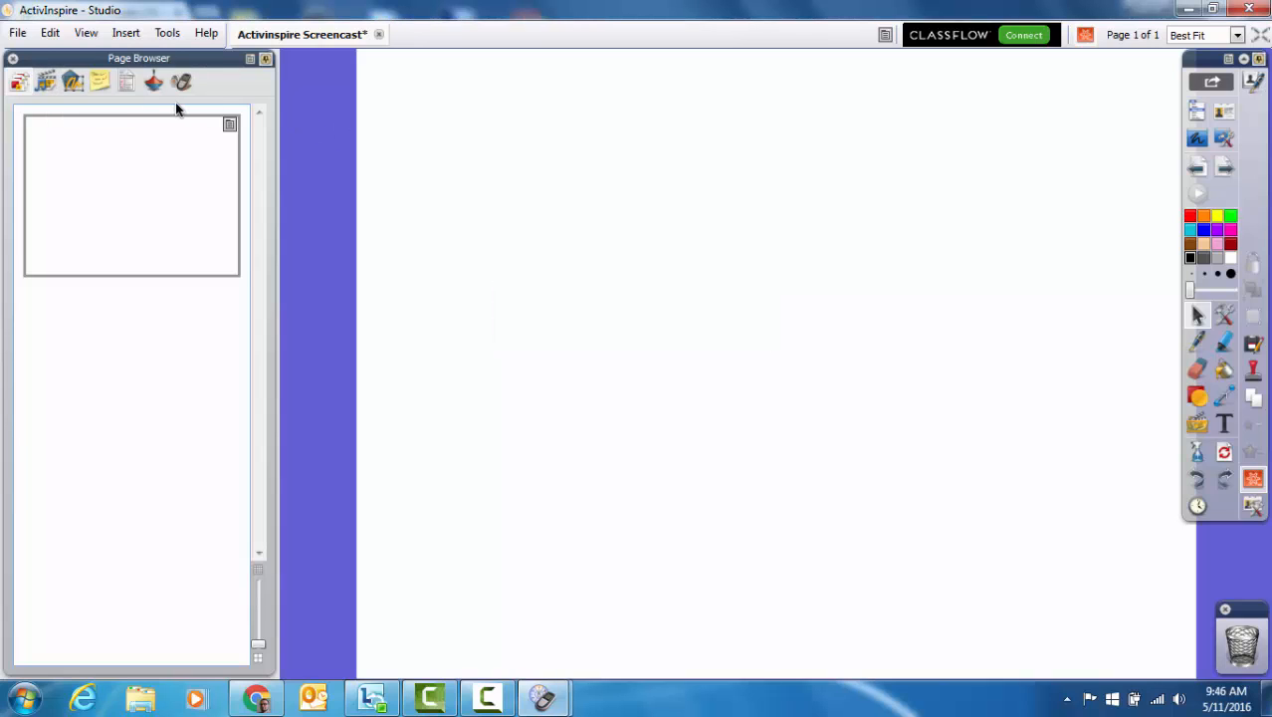
- Open the Resource Browser and compare the My Resources and Shared Resources folders
click(46, 82)
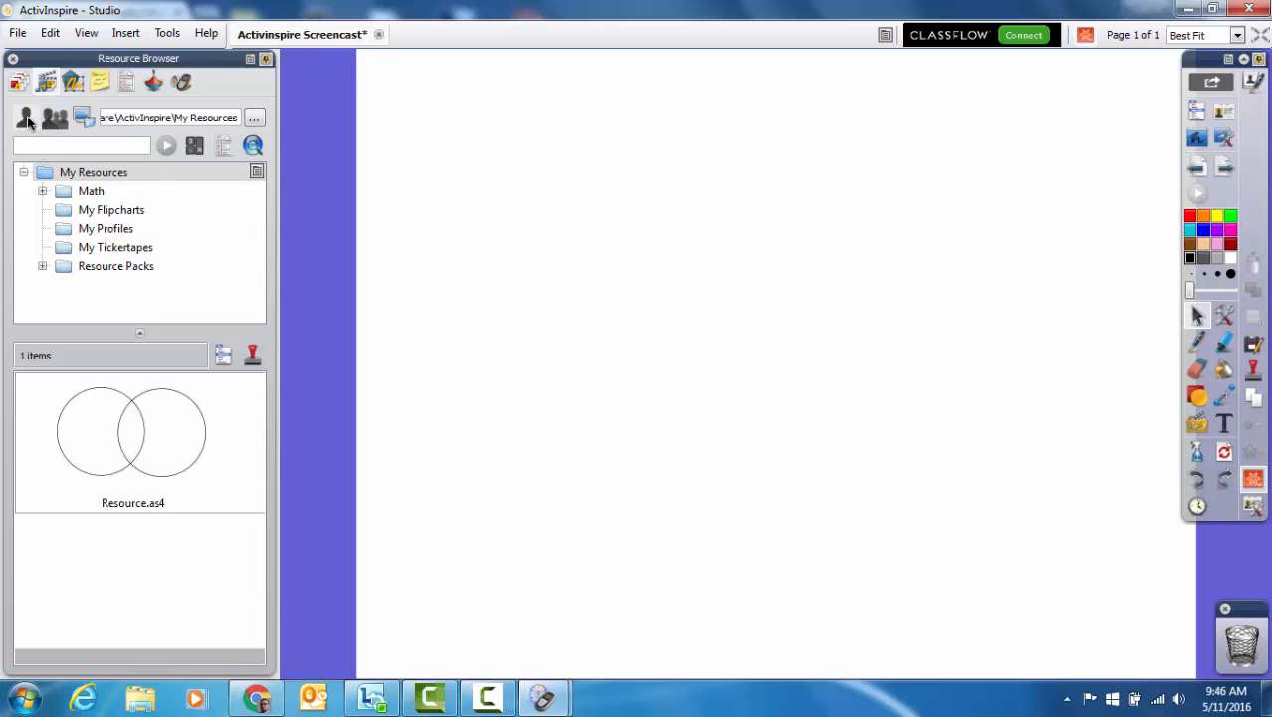
click(28, 119)
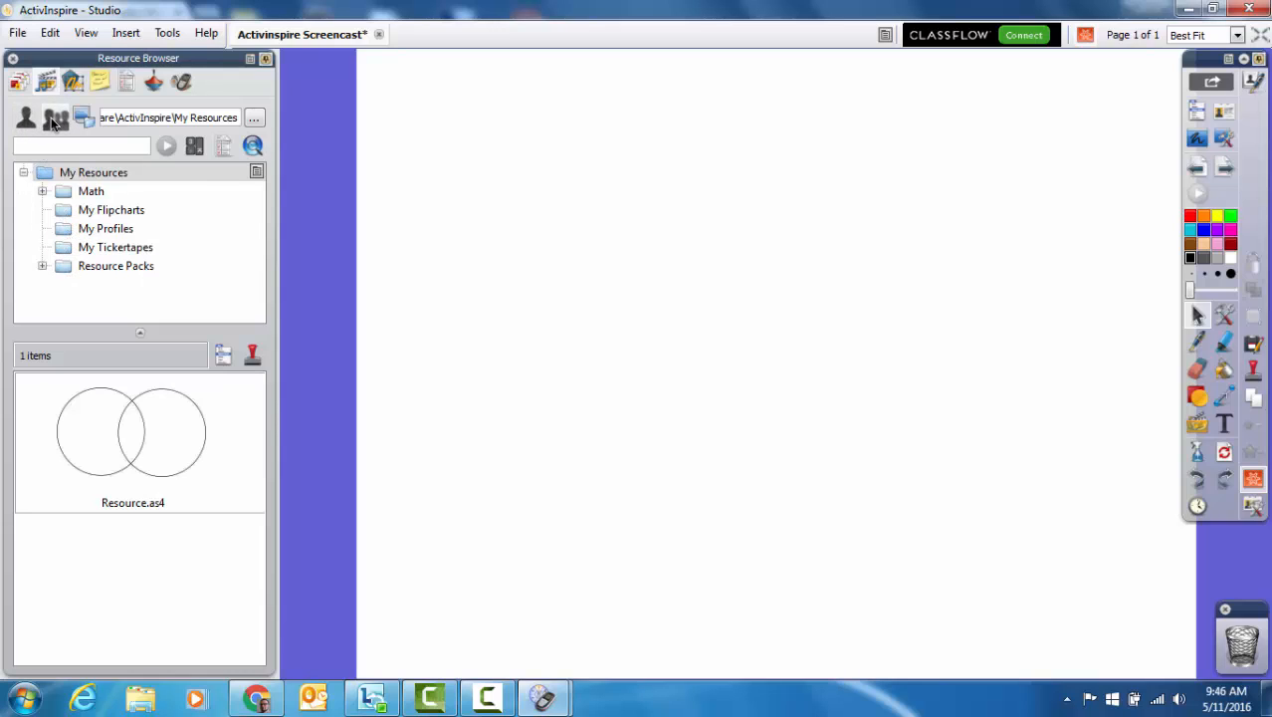
click(55, 117)
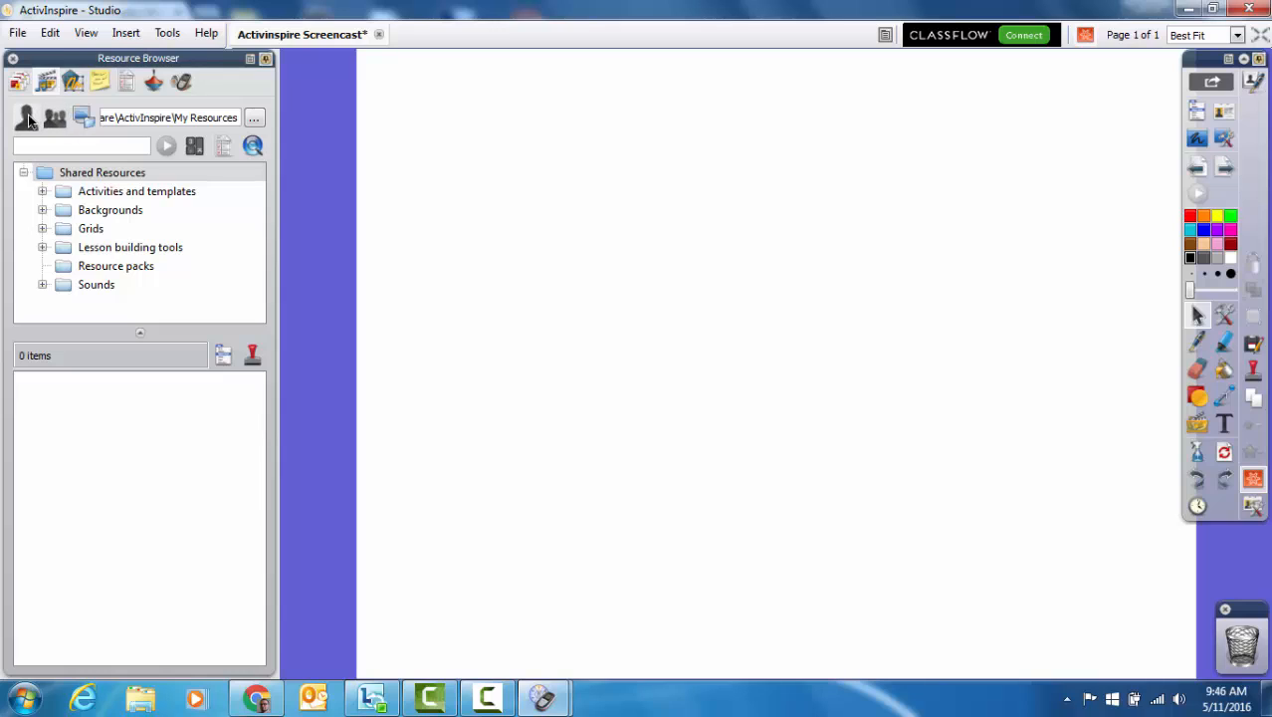
click(27, 119)
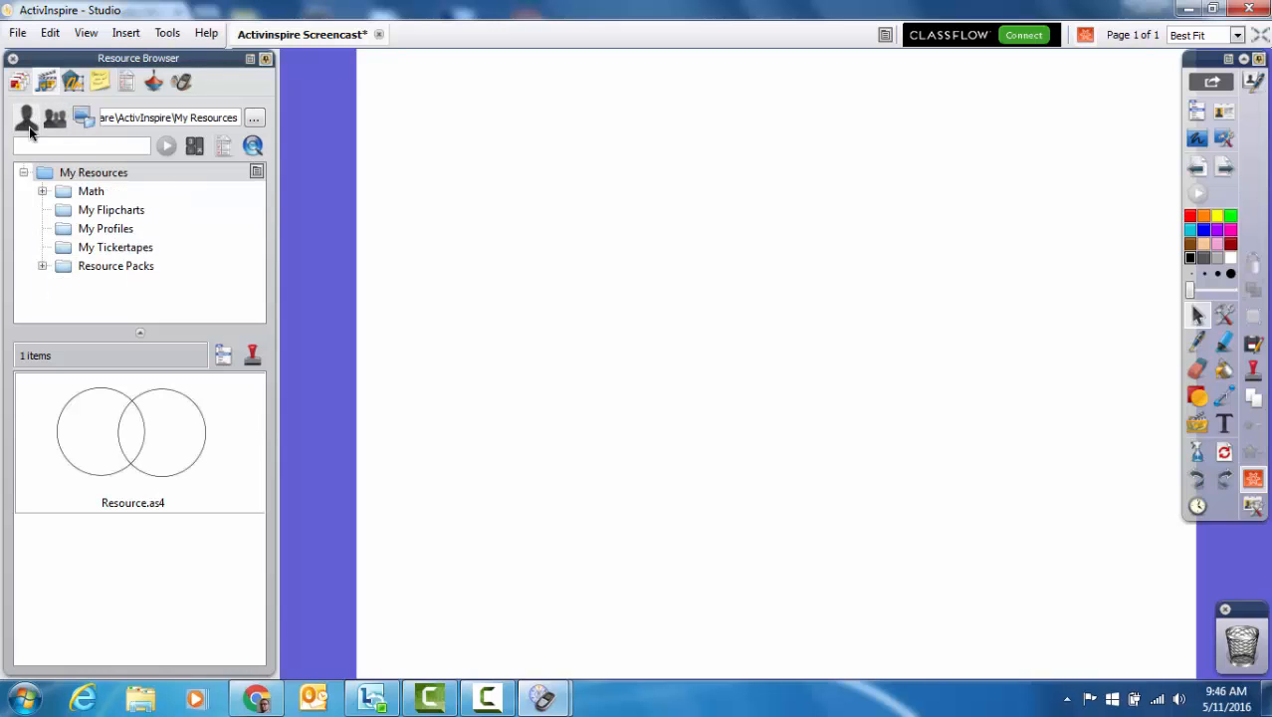
- Add the Interactive Quadrilateral page from the Geometry resource pack's Geometry Pages folder to the flipchart
click(43, 266)
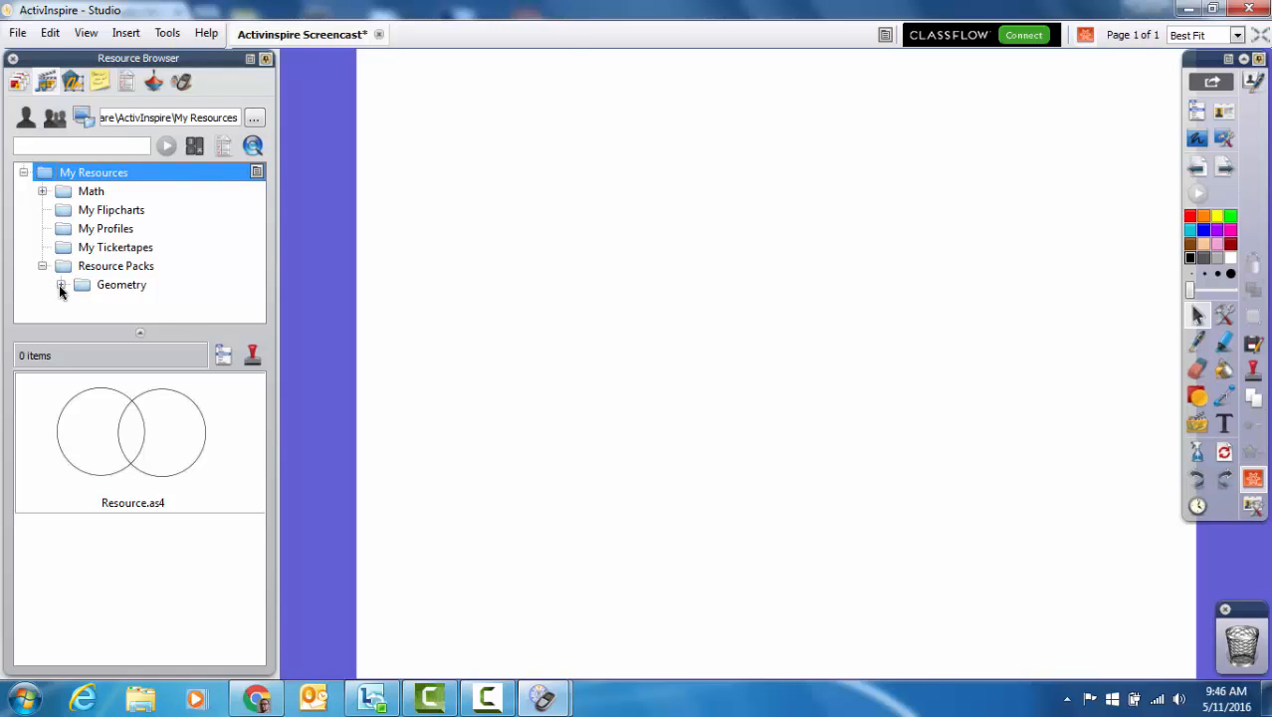
click(60, 285)
drag(264, 201, 264, 232)
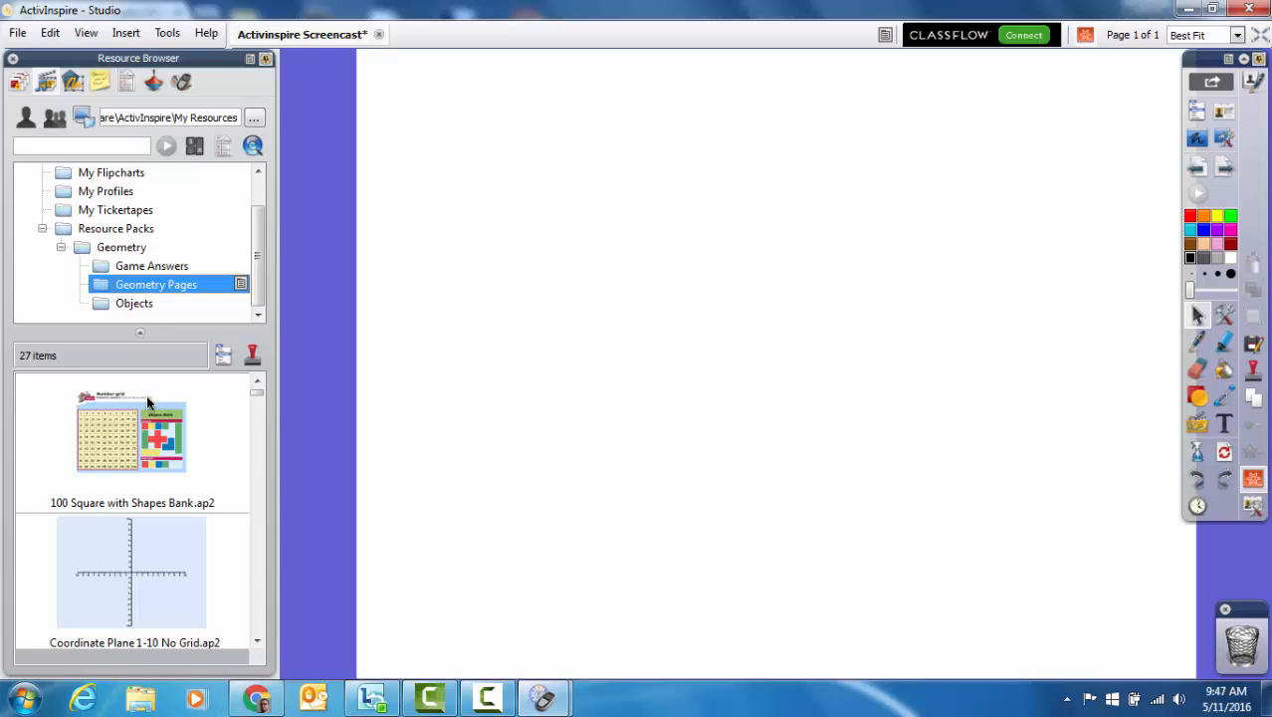
click(256, 394)
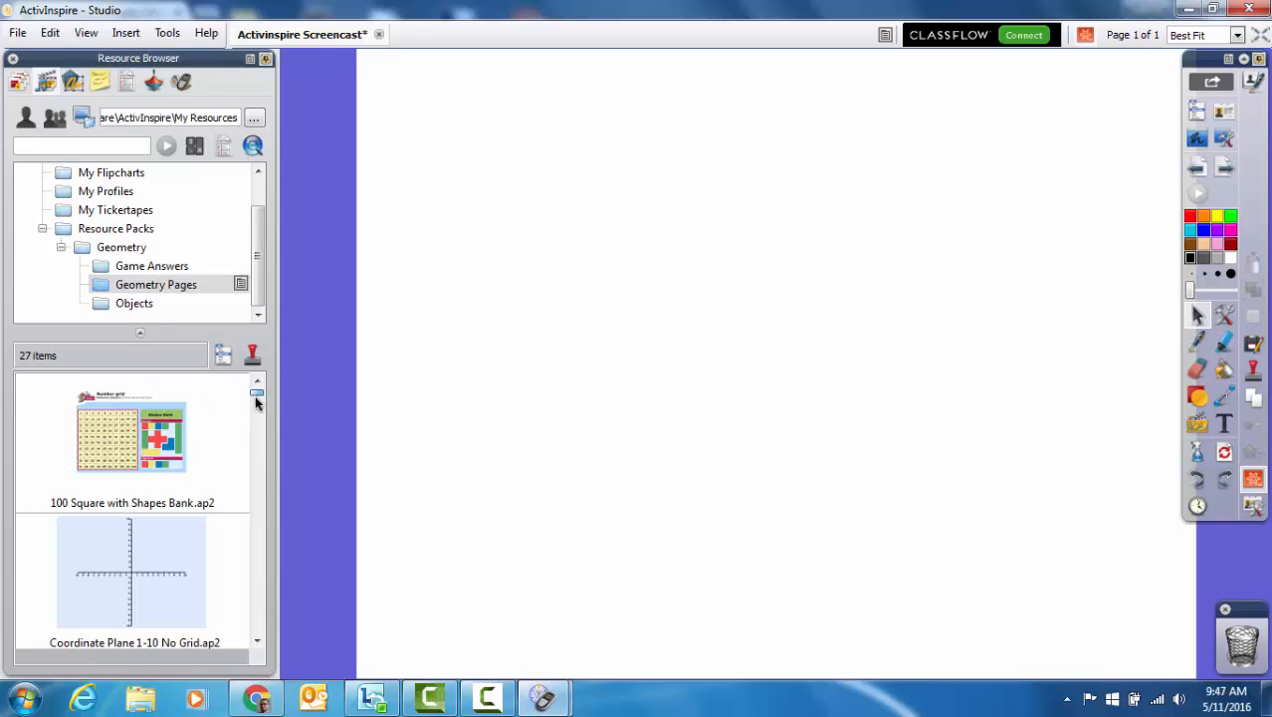
click(257, 642)
click(257, 642)
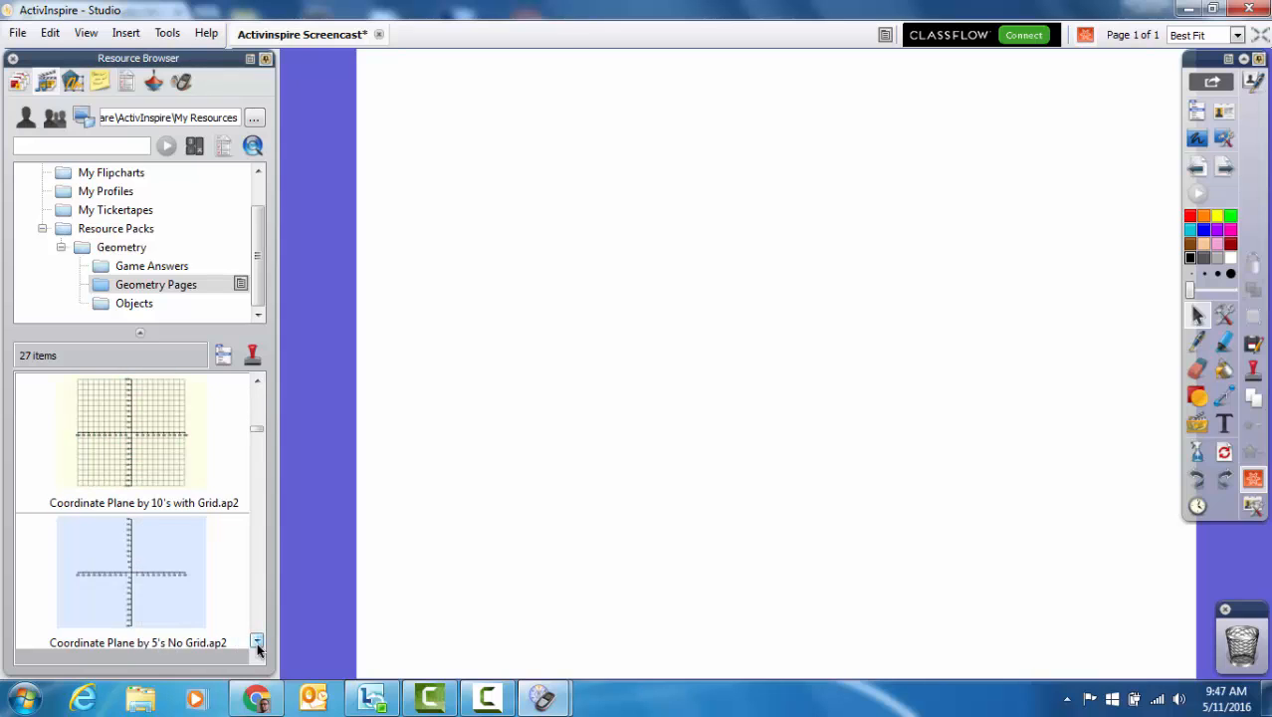
drag(257, 428, 260, 479)
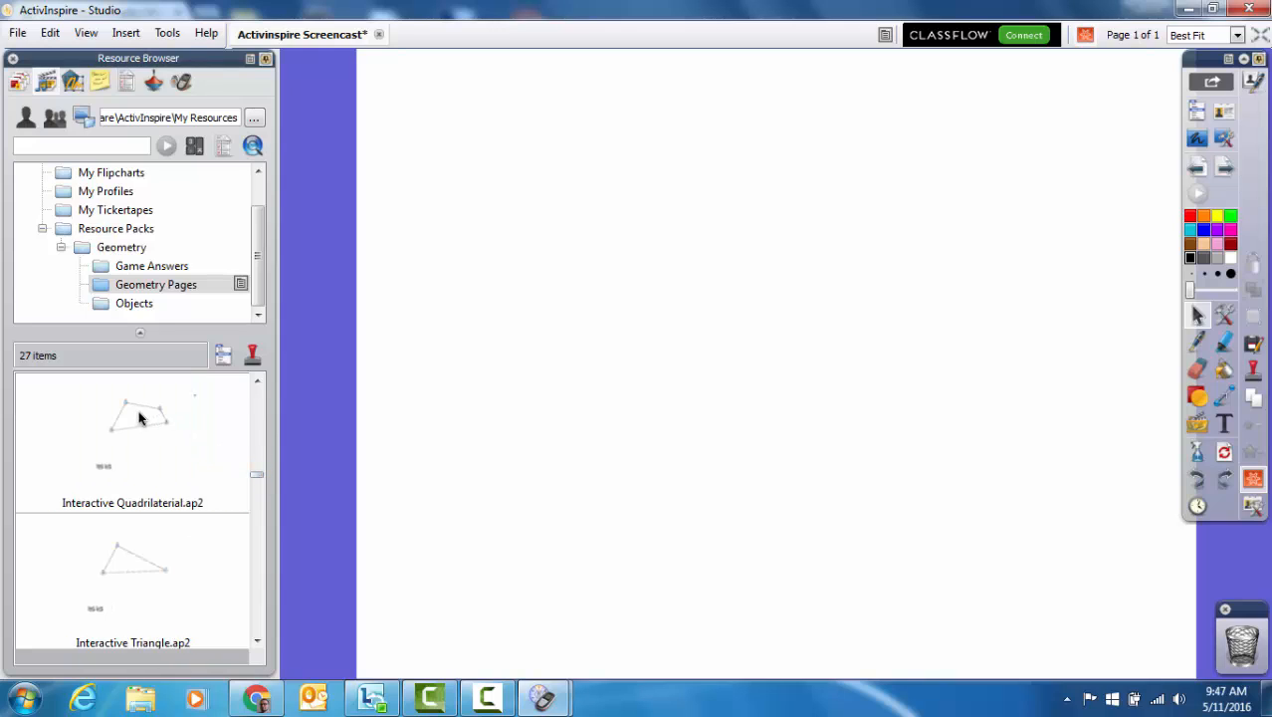
drag(140, 418, 653, 334)
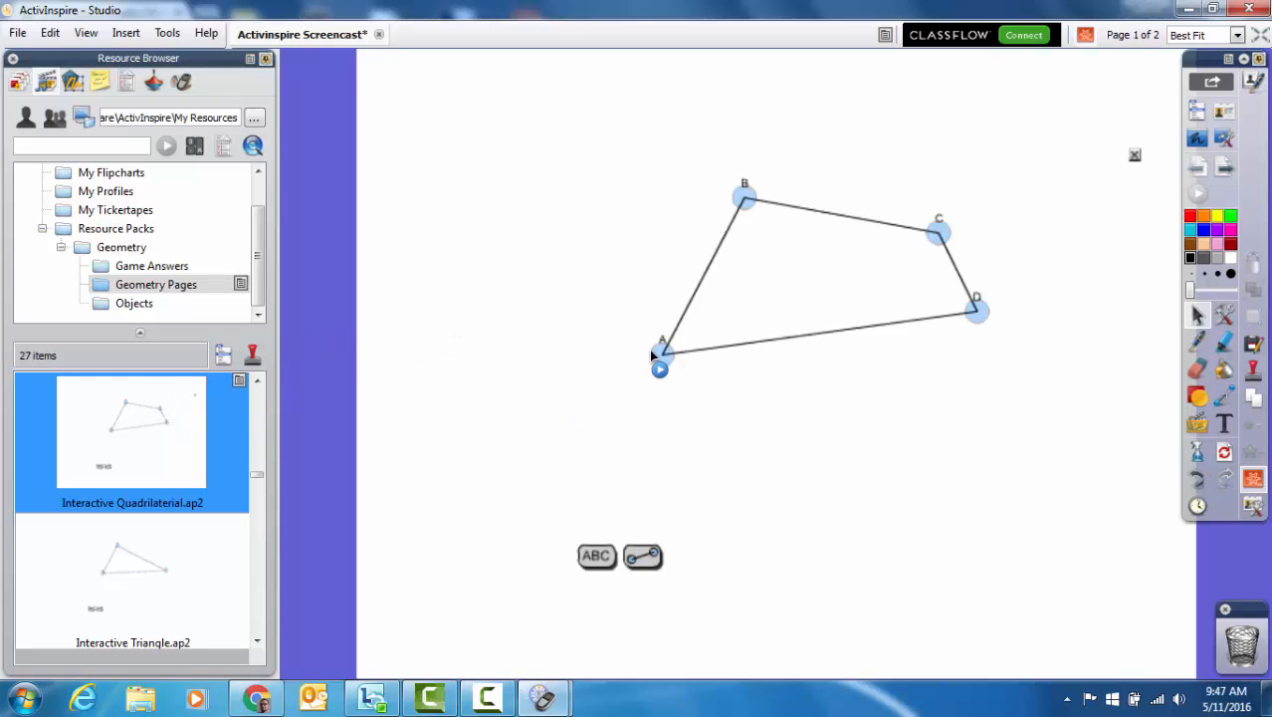
- Turn off Design Mode and reshape the interactive quadrilateral by moving its corners A, B and C
click(664, 353)
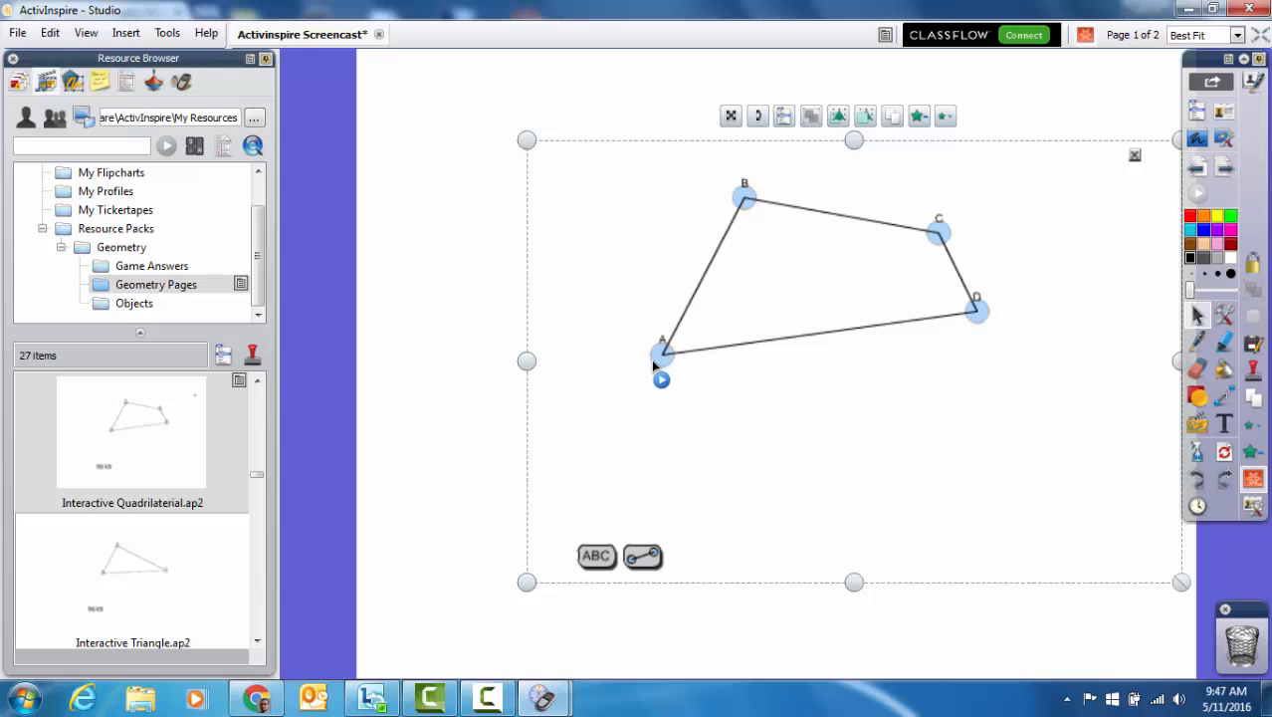
click(1085, 36)
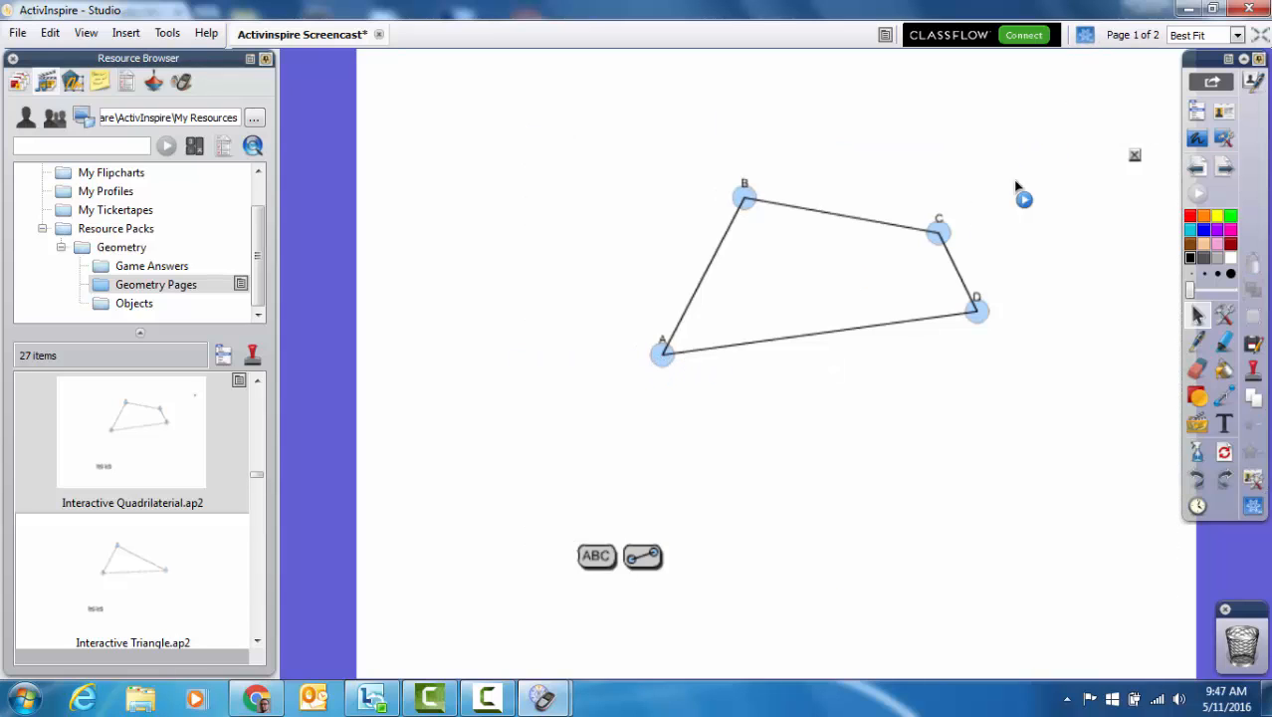
click(669, 374)
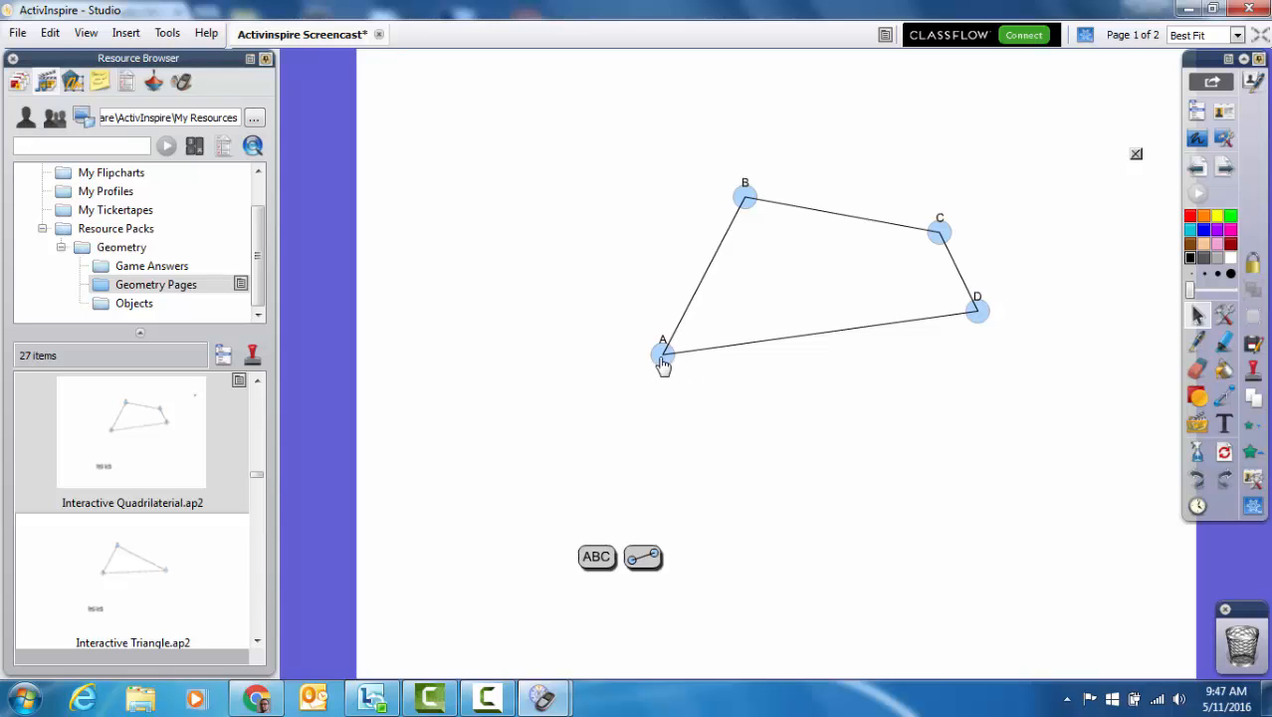
drag(663, 361, 598, 273)
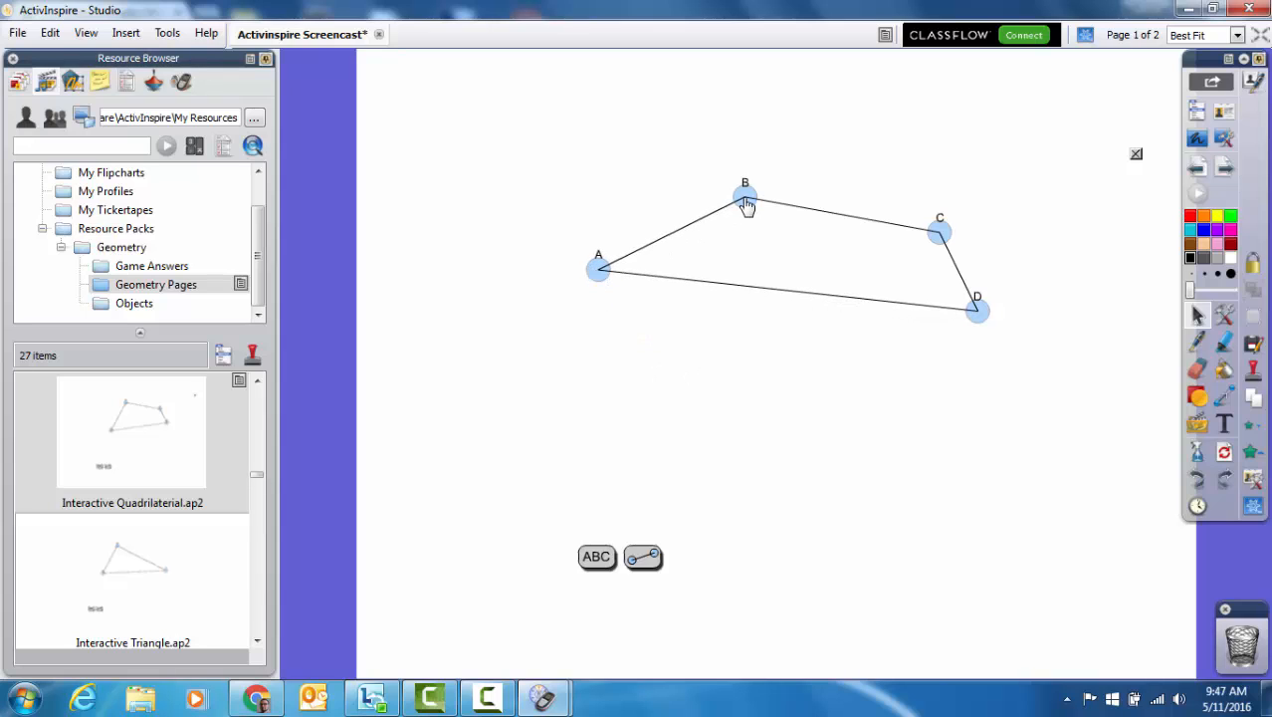
drag(744, 198, 686, 156)
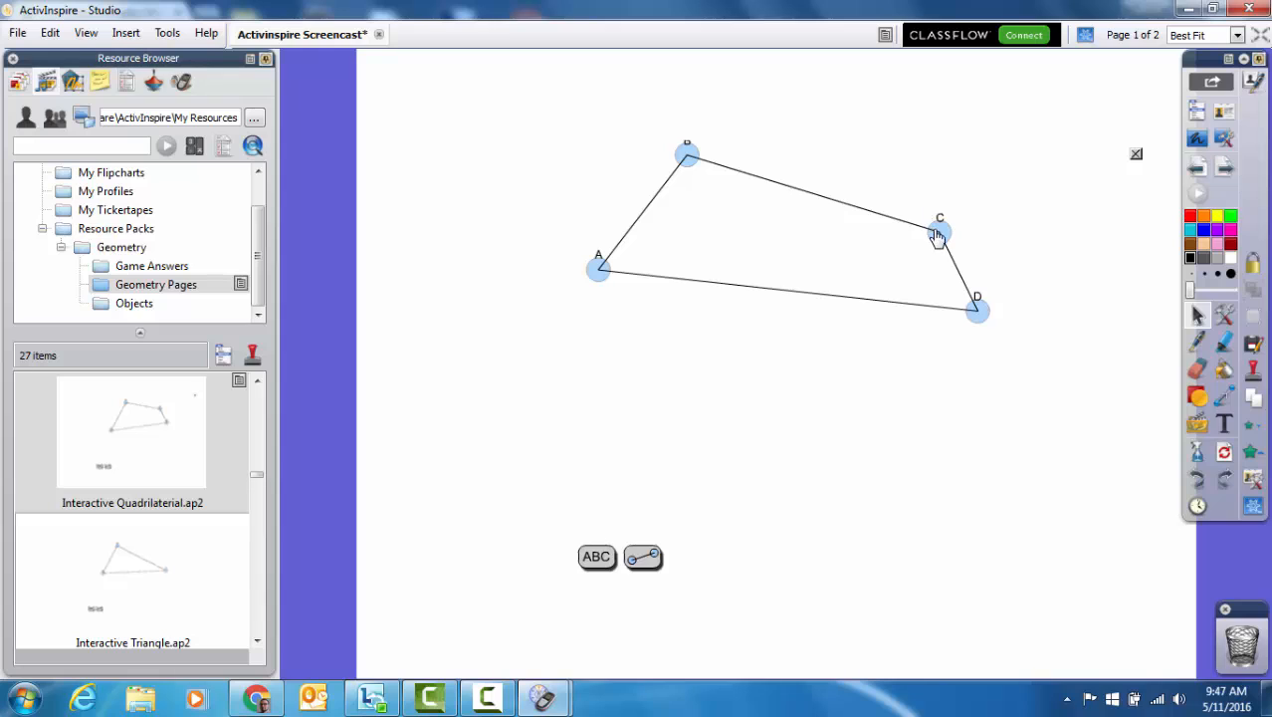
drag(940, 235, 974, 162)
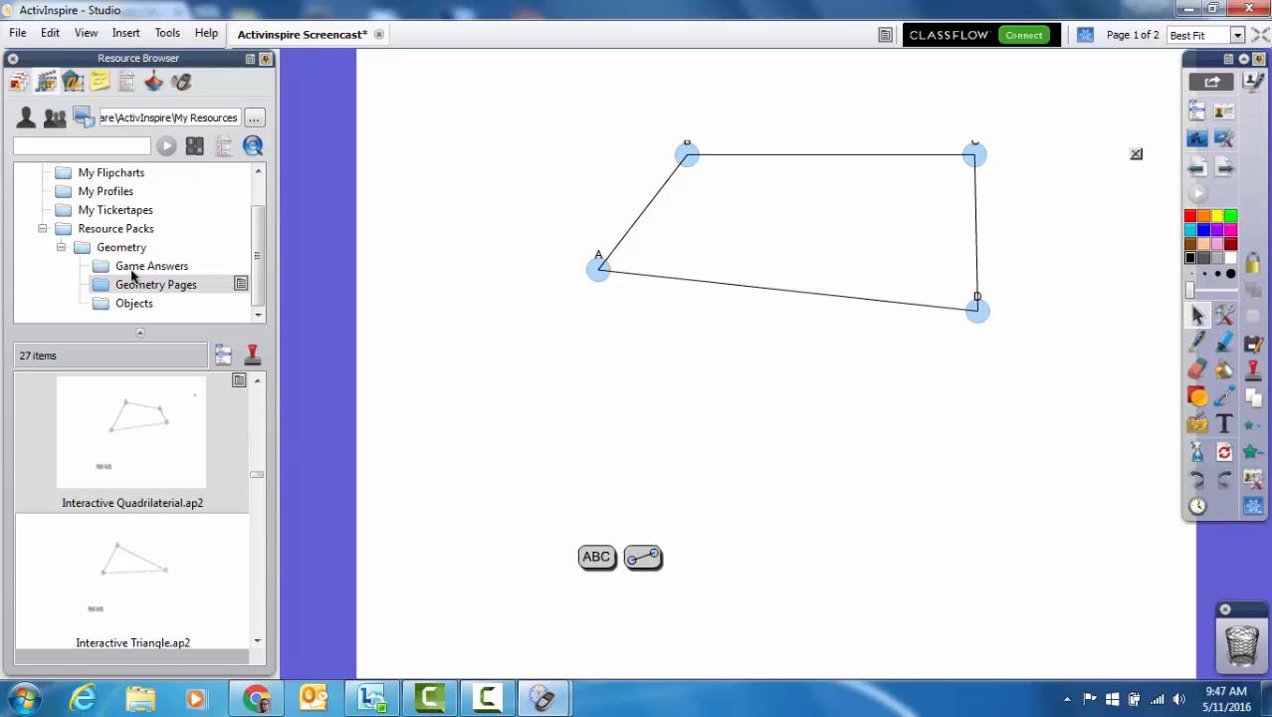
- Place the Formula-Sphere Surface area object from the Geometry pack's Objects folder on flipchart page 2
click(130, 308)
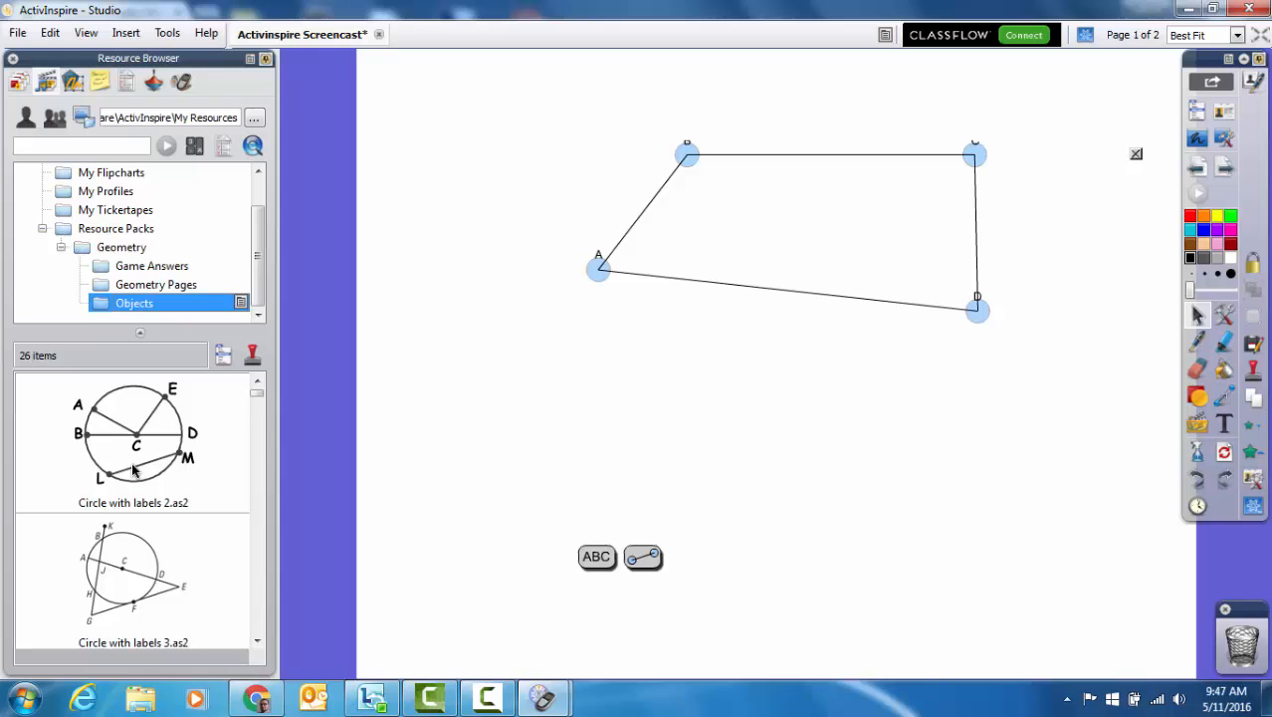
click(257, 642)
click(256, 642)
click(256, 642)
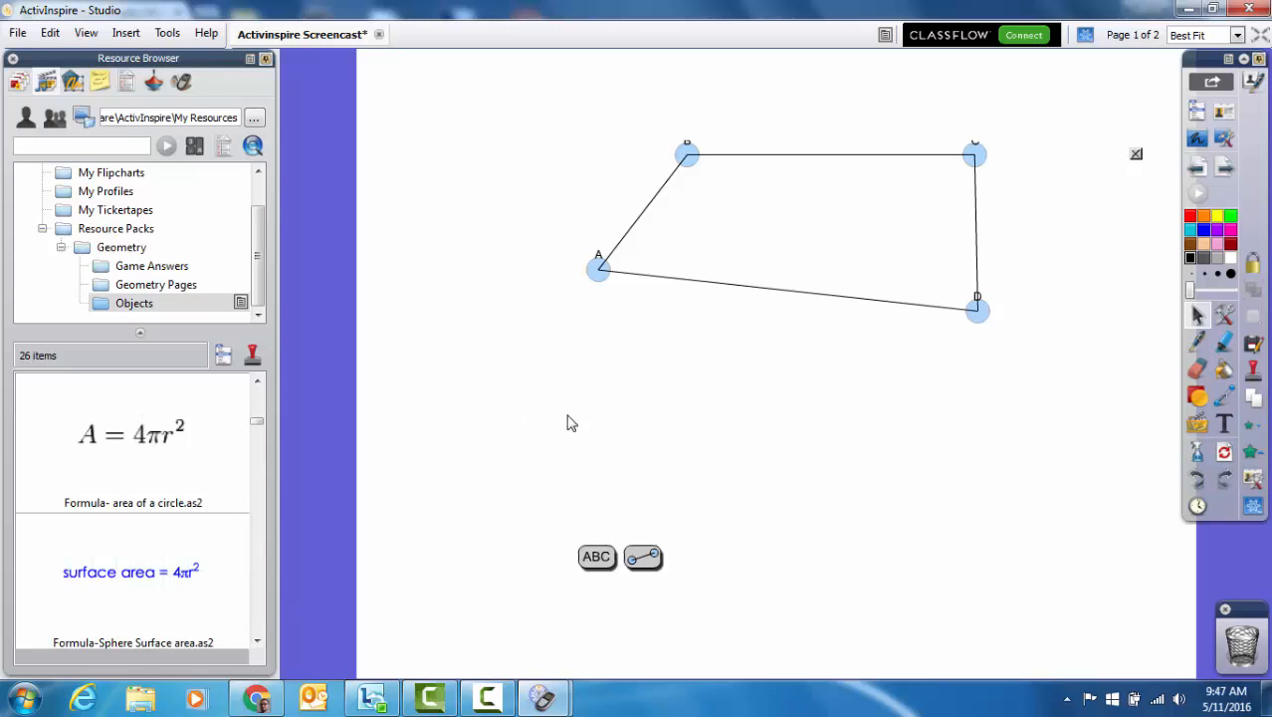
click(1227, 172)
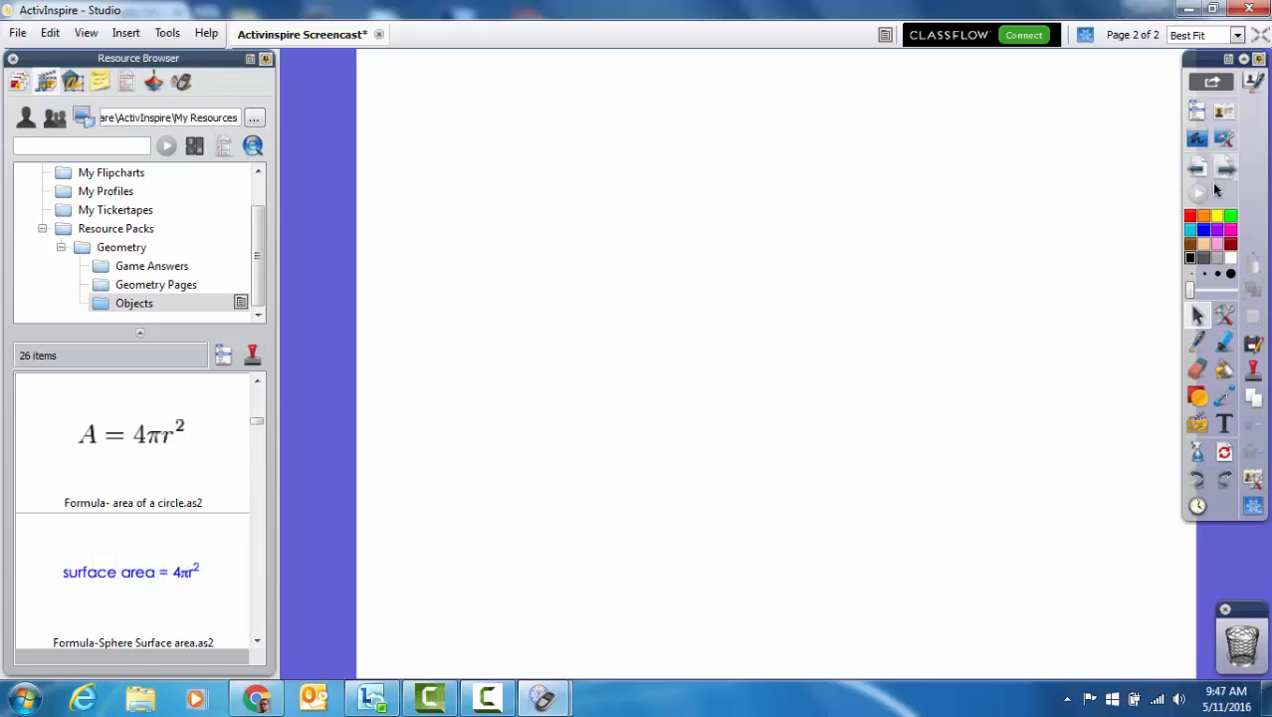
click(19, 82)
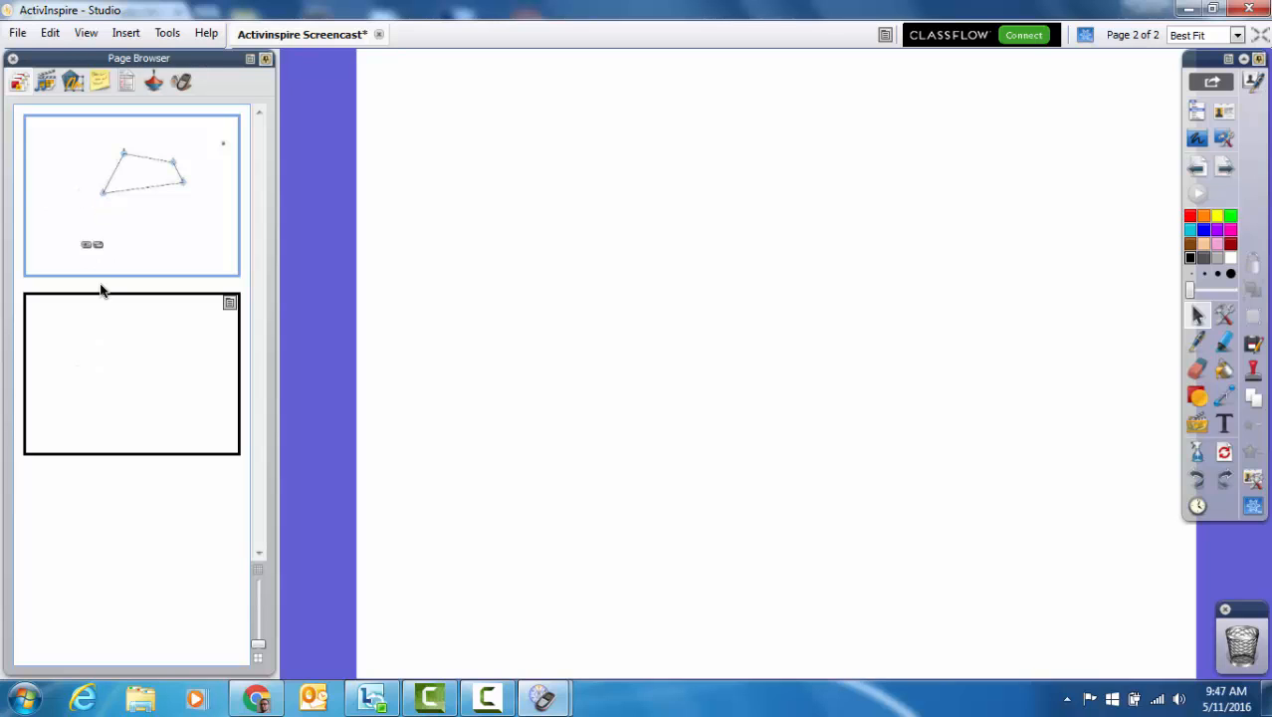
click(52, 82)
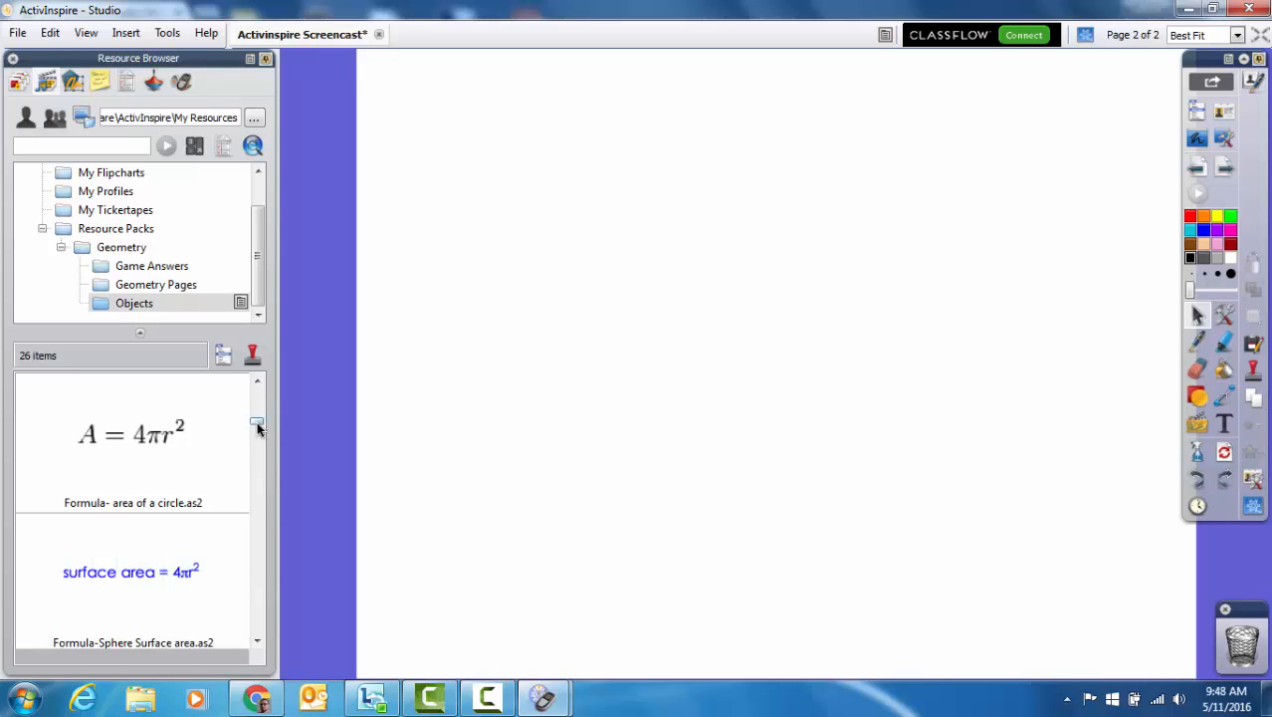
drag(126, 581, 762, 299)
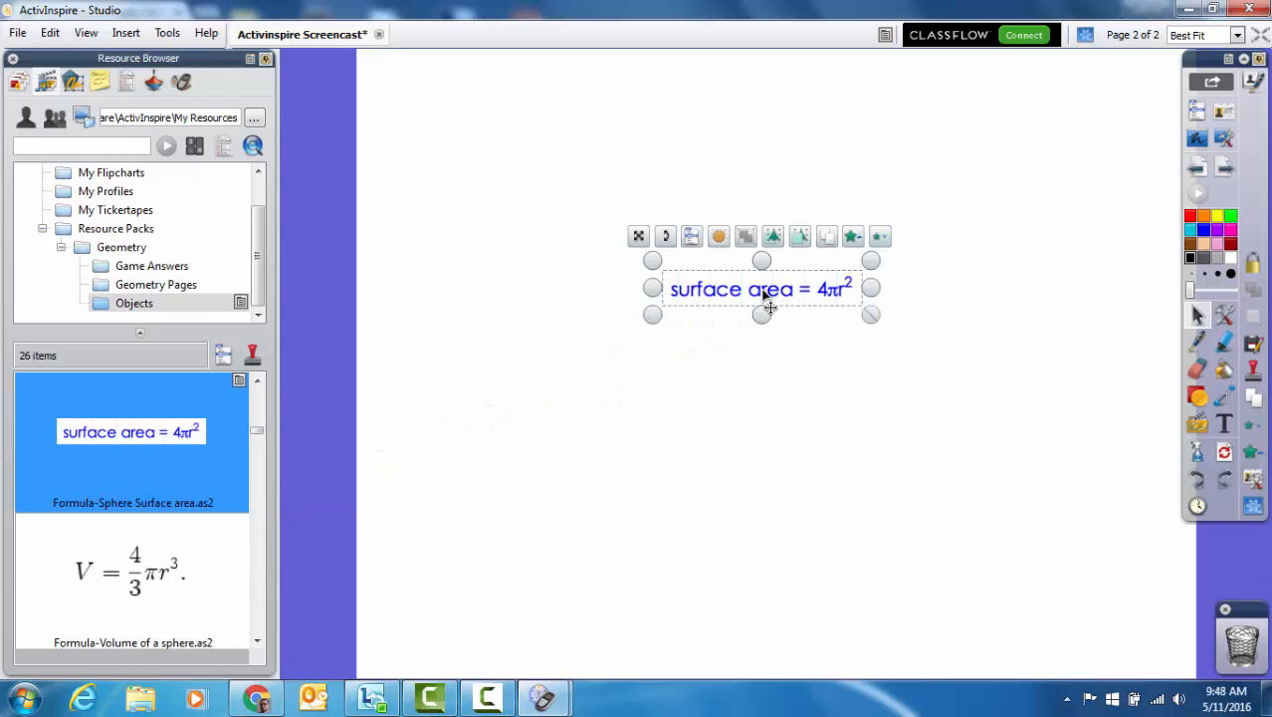
- Enlarge the surface area formula to span most of the page's width and position it in the upper part
drag(652, 256, 403, 124)
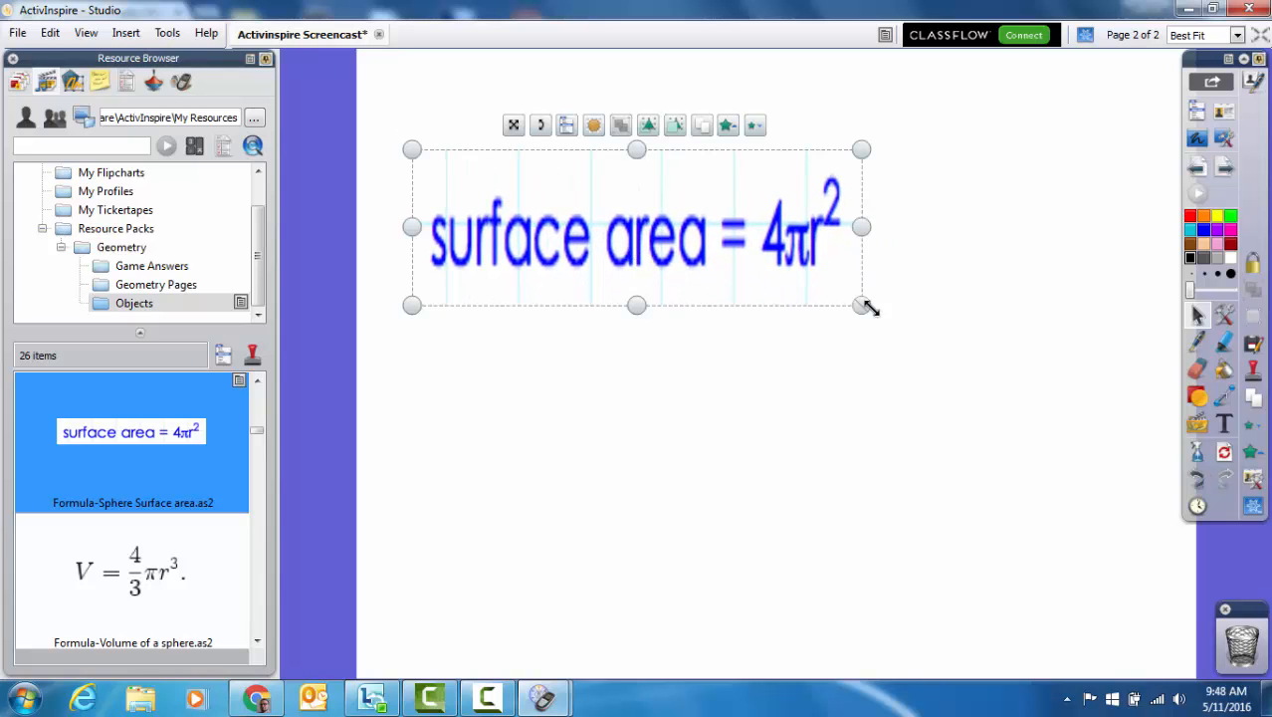
drag(860, 304, 1022, 360)
drag(779, 282, 812, 249)
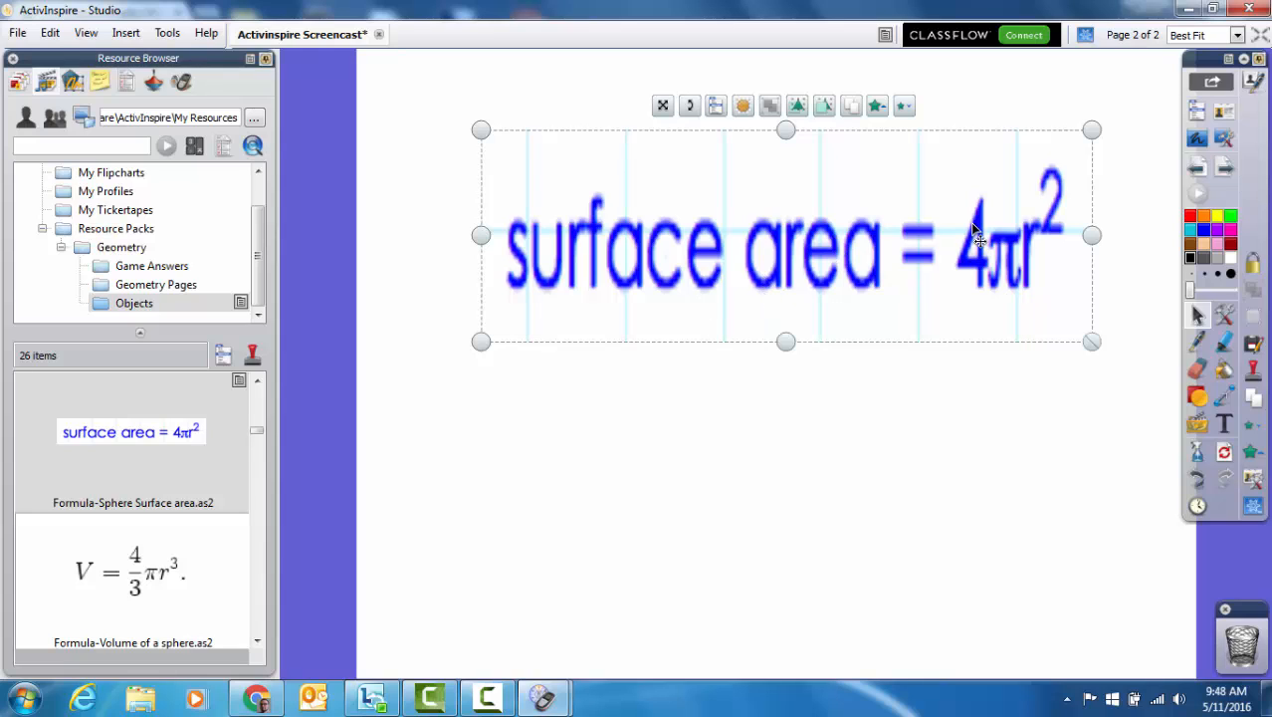
- Fade the surface area formula to full transparency with its translucency control and restore it to fully opaque
click(742, 106)
drag(740, 105, 630, 106)
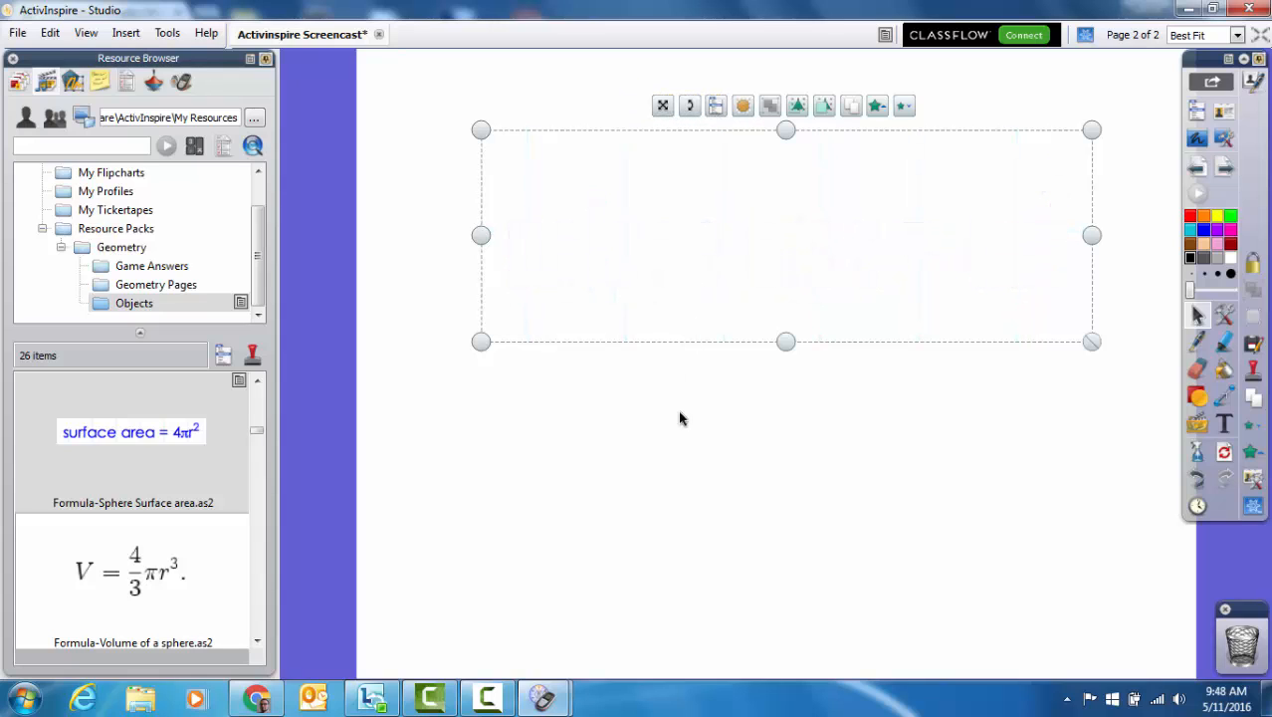
click(808, 506)
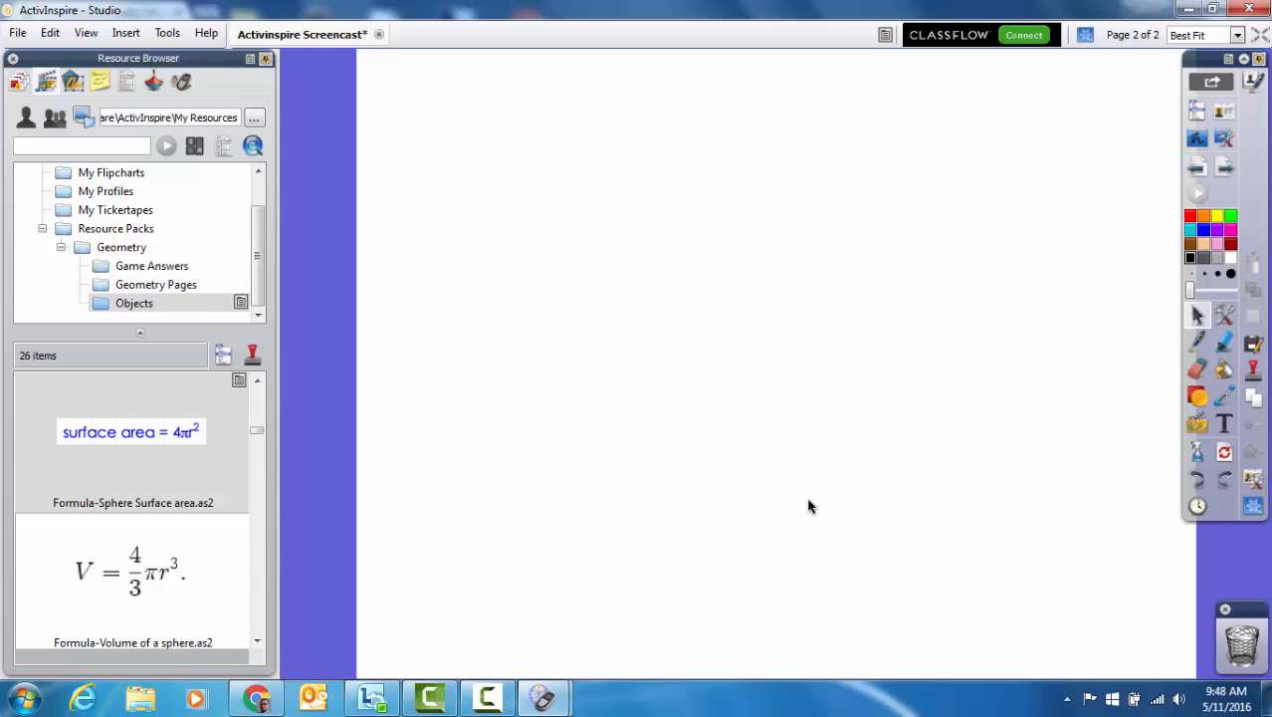
click(756, 195)
drag(743, 115, 865, 132)
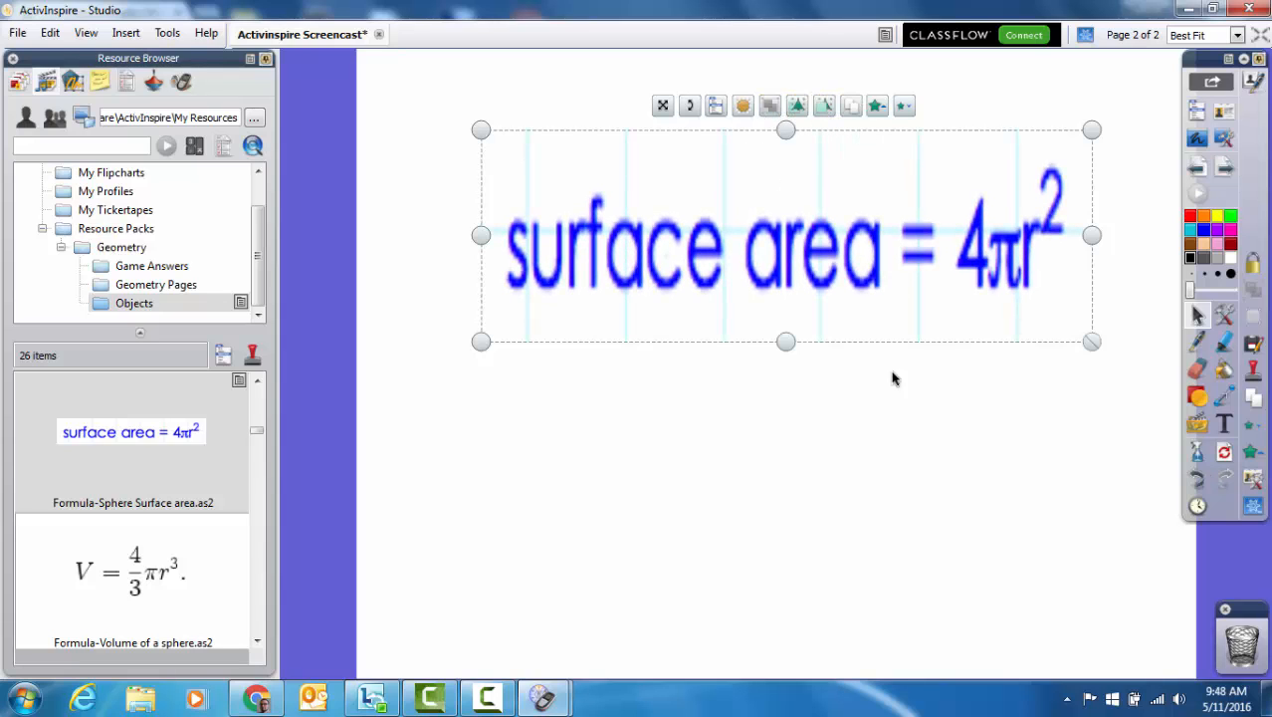
click(905, 423)
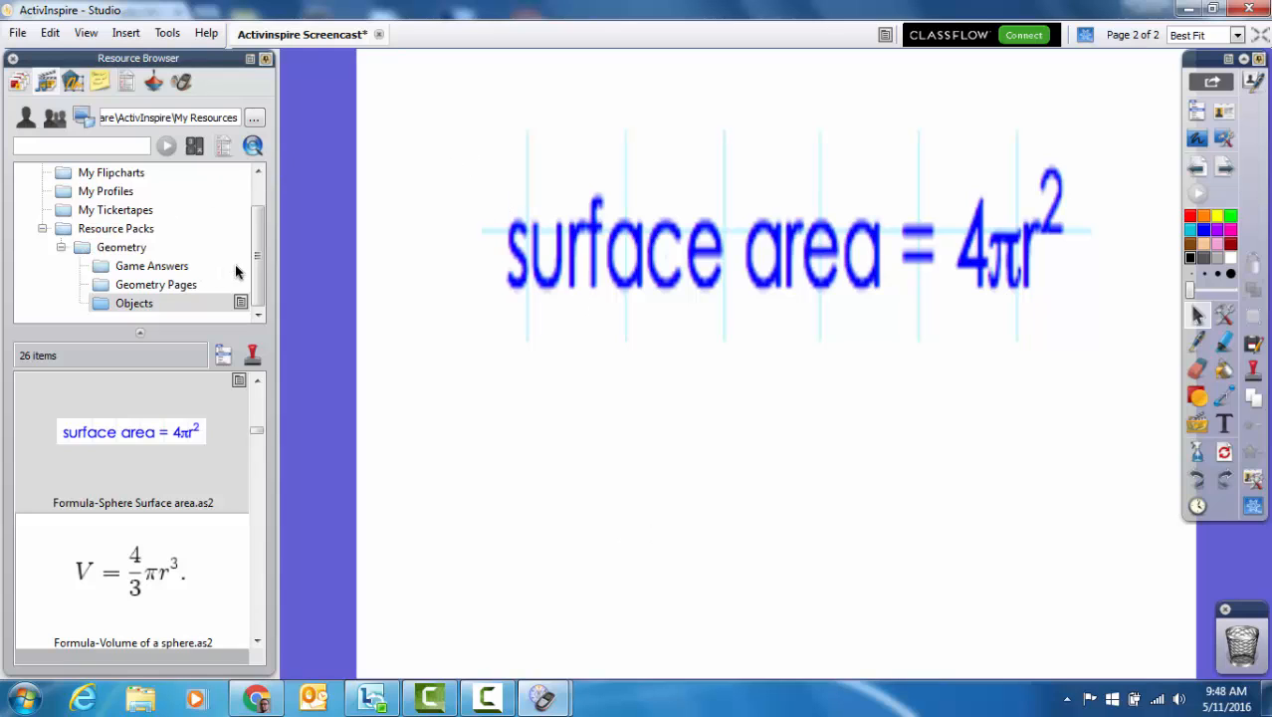
- Return the Resource Browser to the top-level My Resources folder
drag(254, 273, 255, 245)
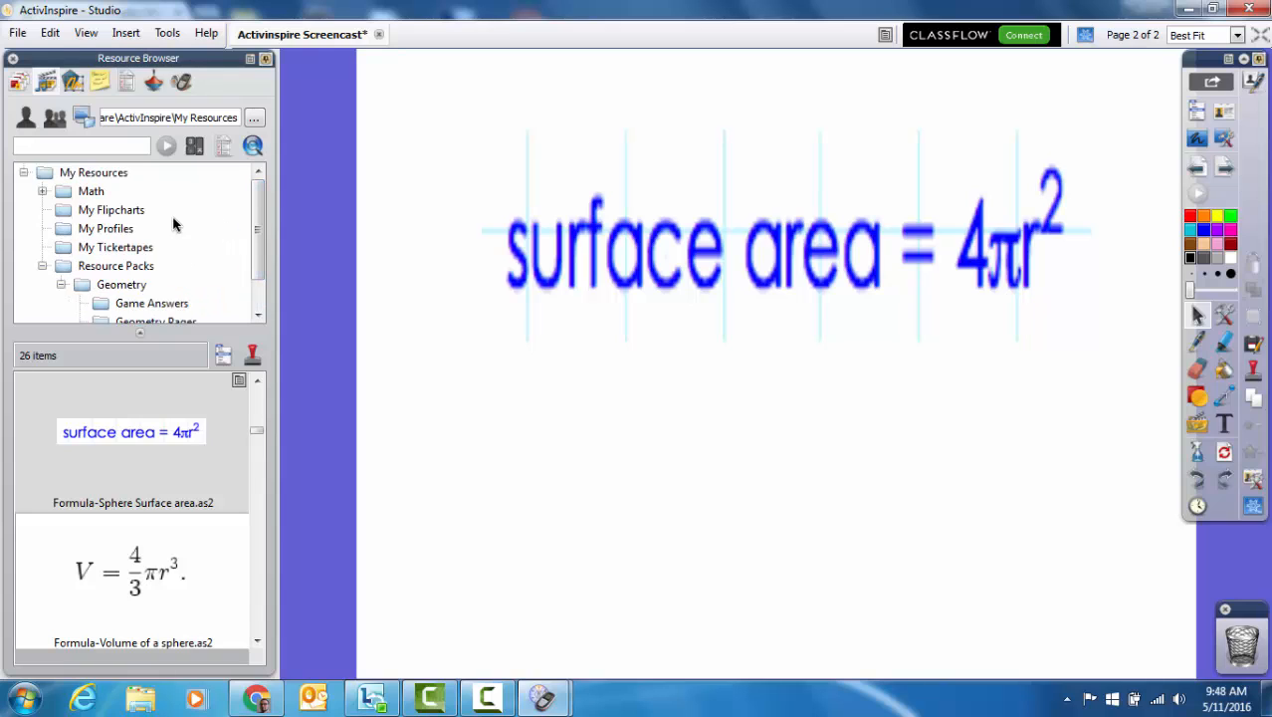
click(24, 115)
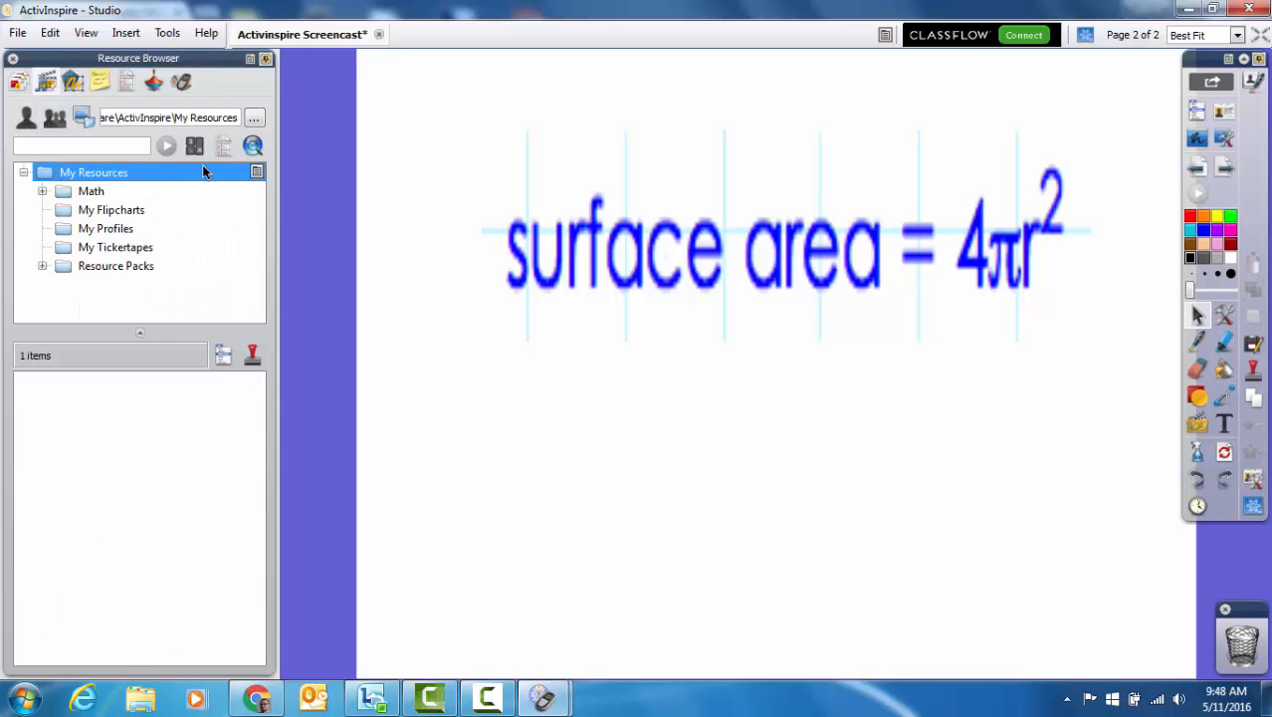